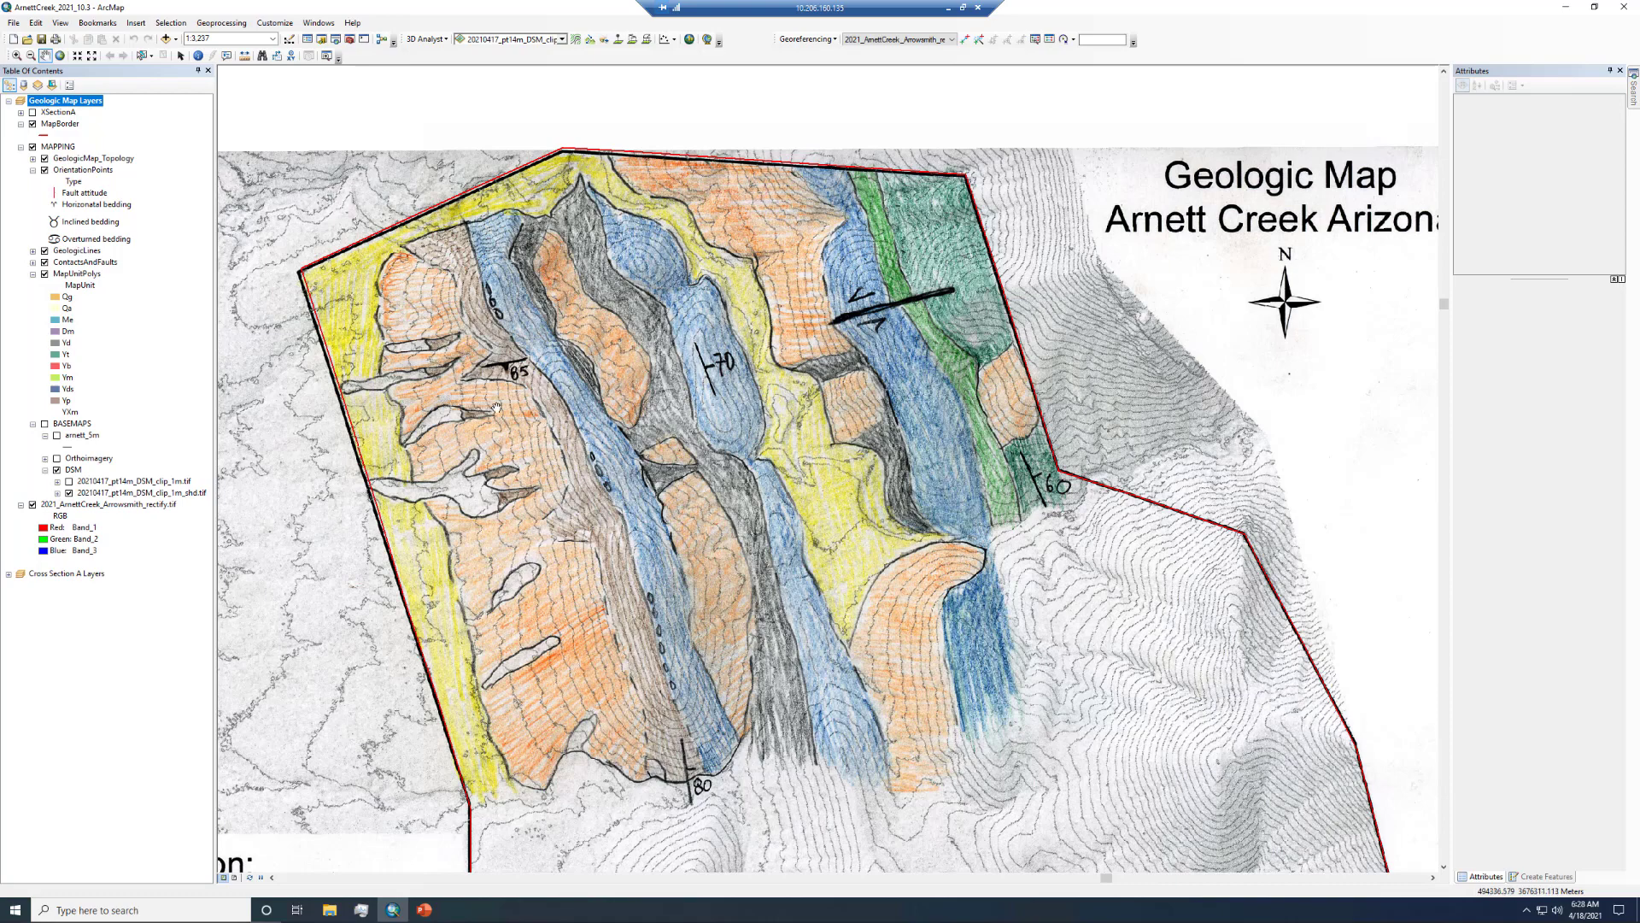
- Pan around the scanned Arnett Creek geologic map to examine its extent and the underlying contours
{"action": "left_click_drag", "start_coordinate": [526, 456], "coordinate": [574, 419]}
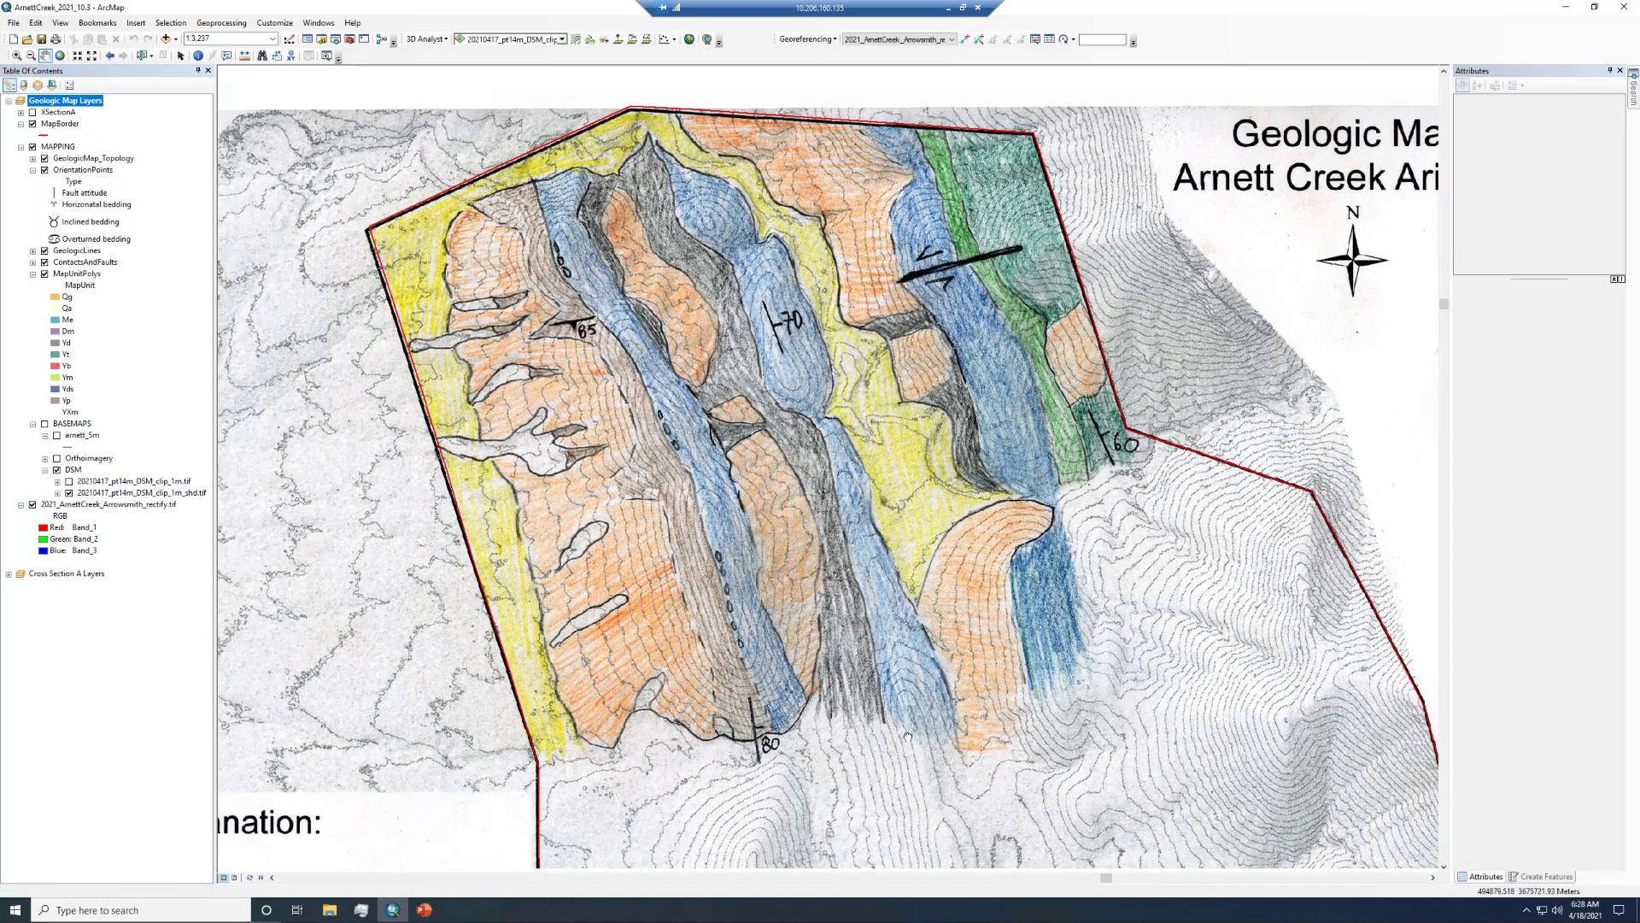
{"action": "left_click_drag", "start_coordinate": [908, 736], "coordinate": [820, 286]}
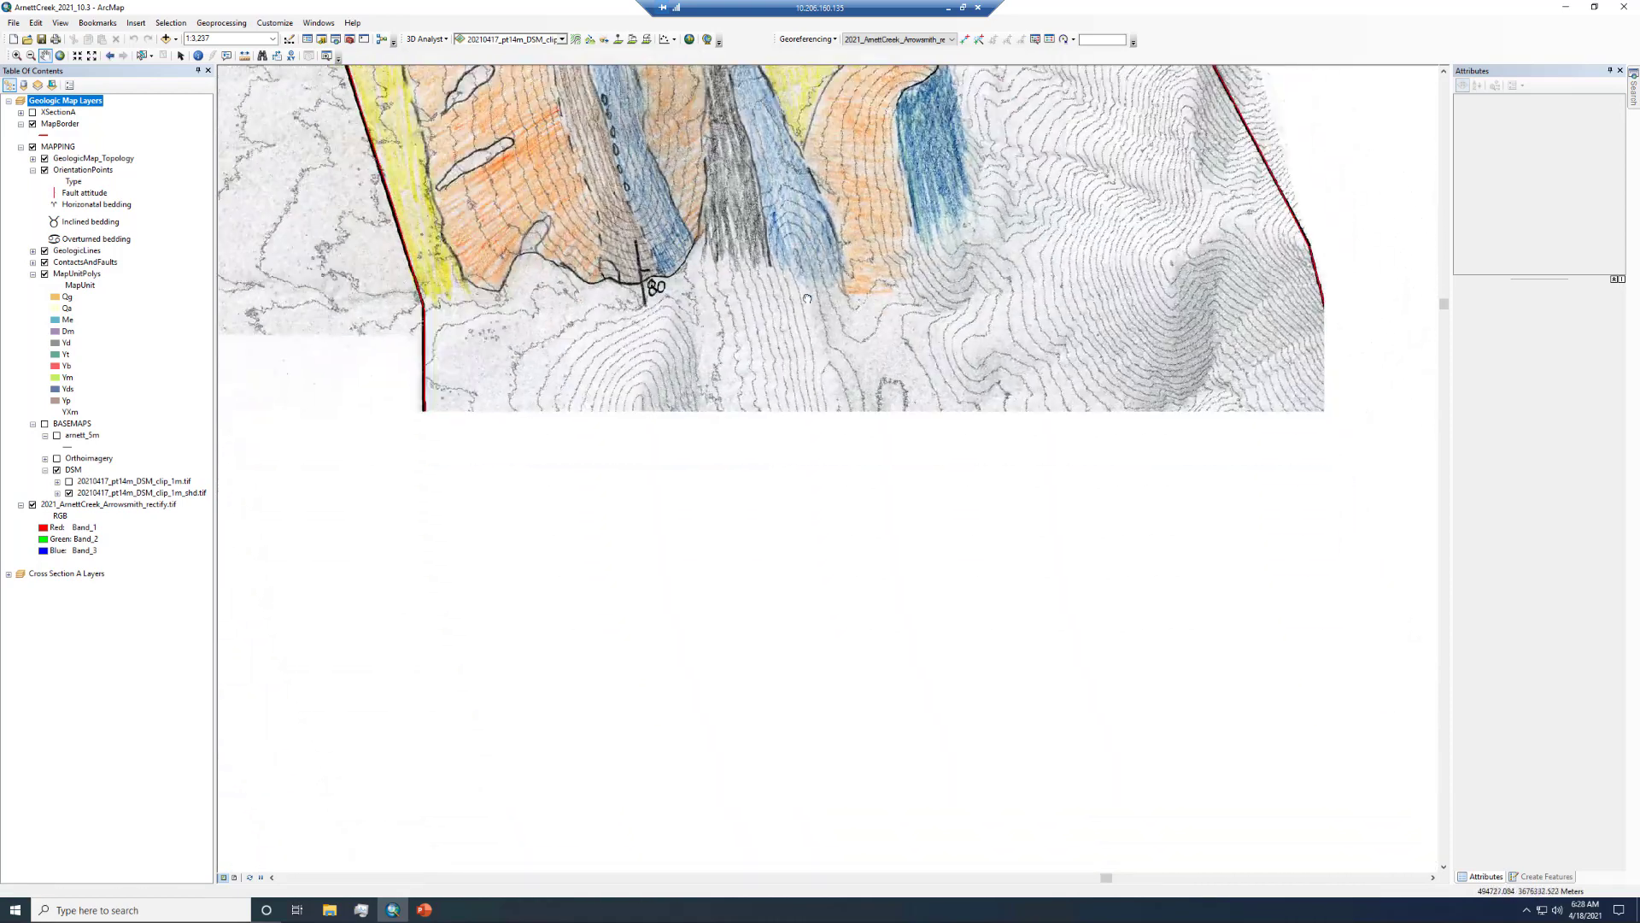
{"action": "left_click_drag", "start_coordinate": [965, 752], "coordinate": [931, 295]}
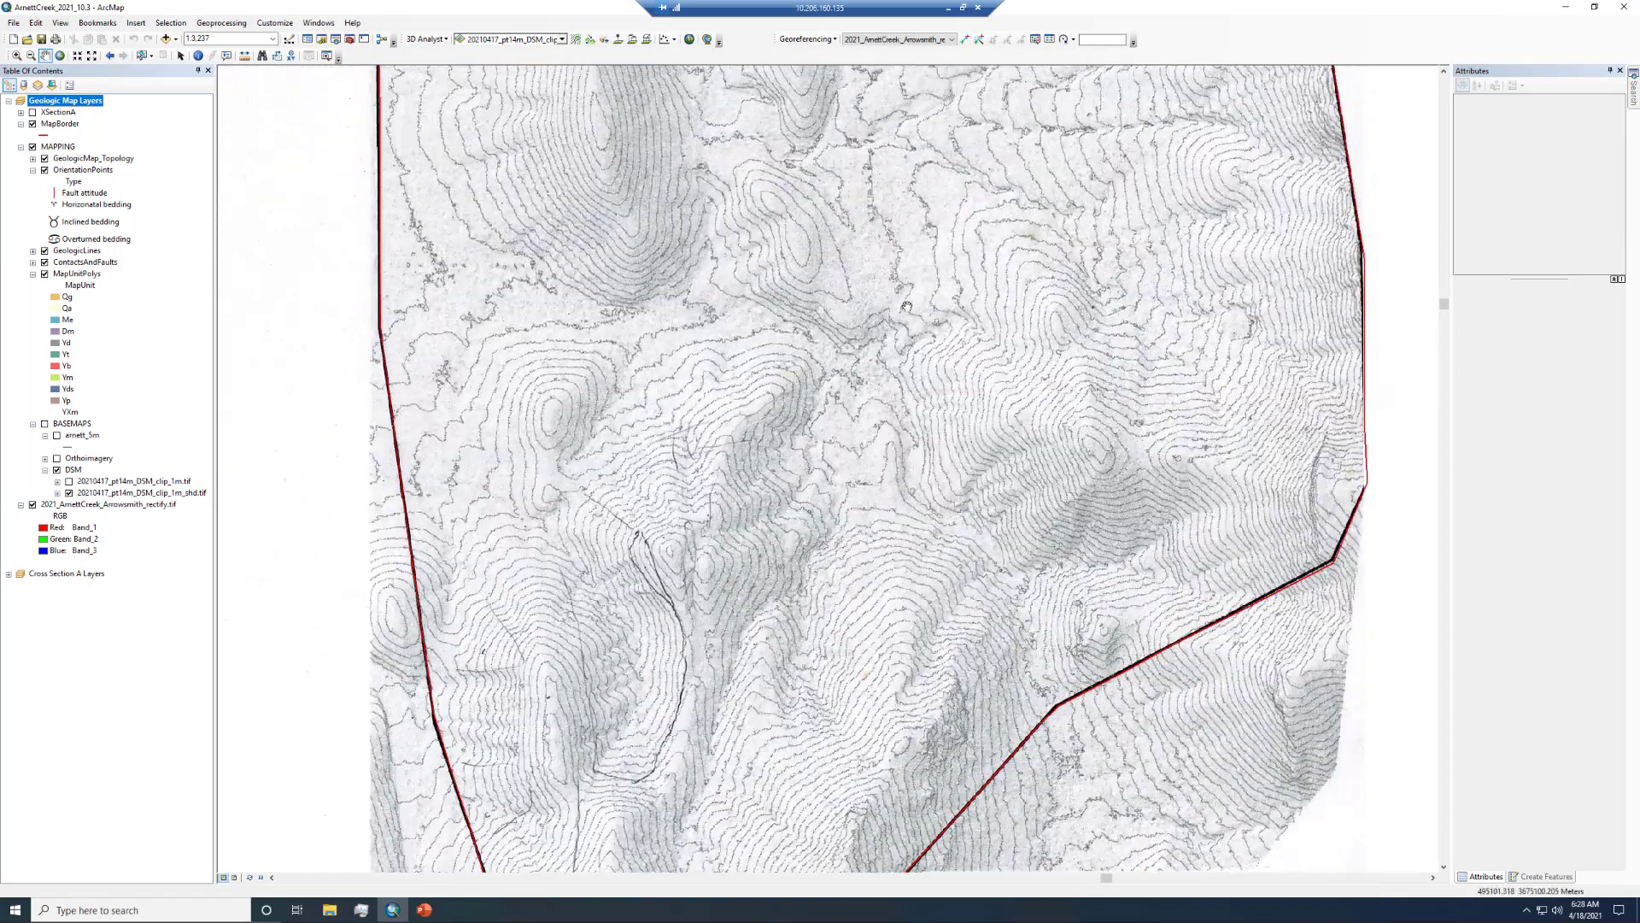
{"action": "left_click_drag", "start_coordinate": [879, 667], "coordinate": [948, 784]}
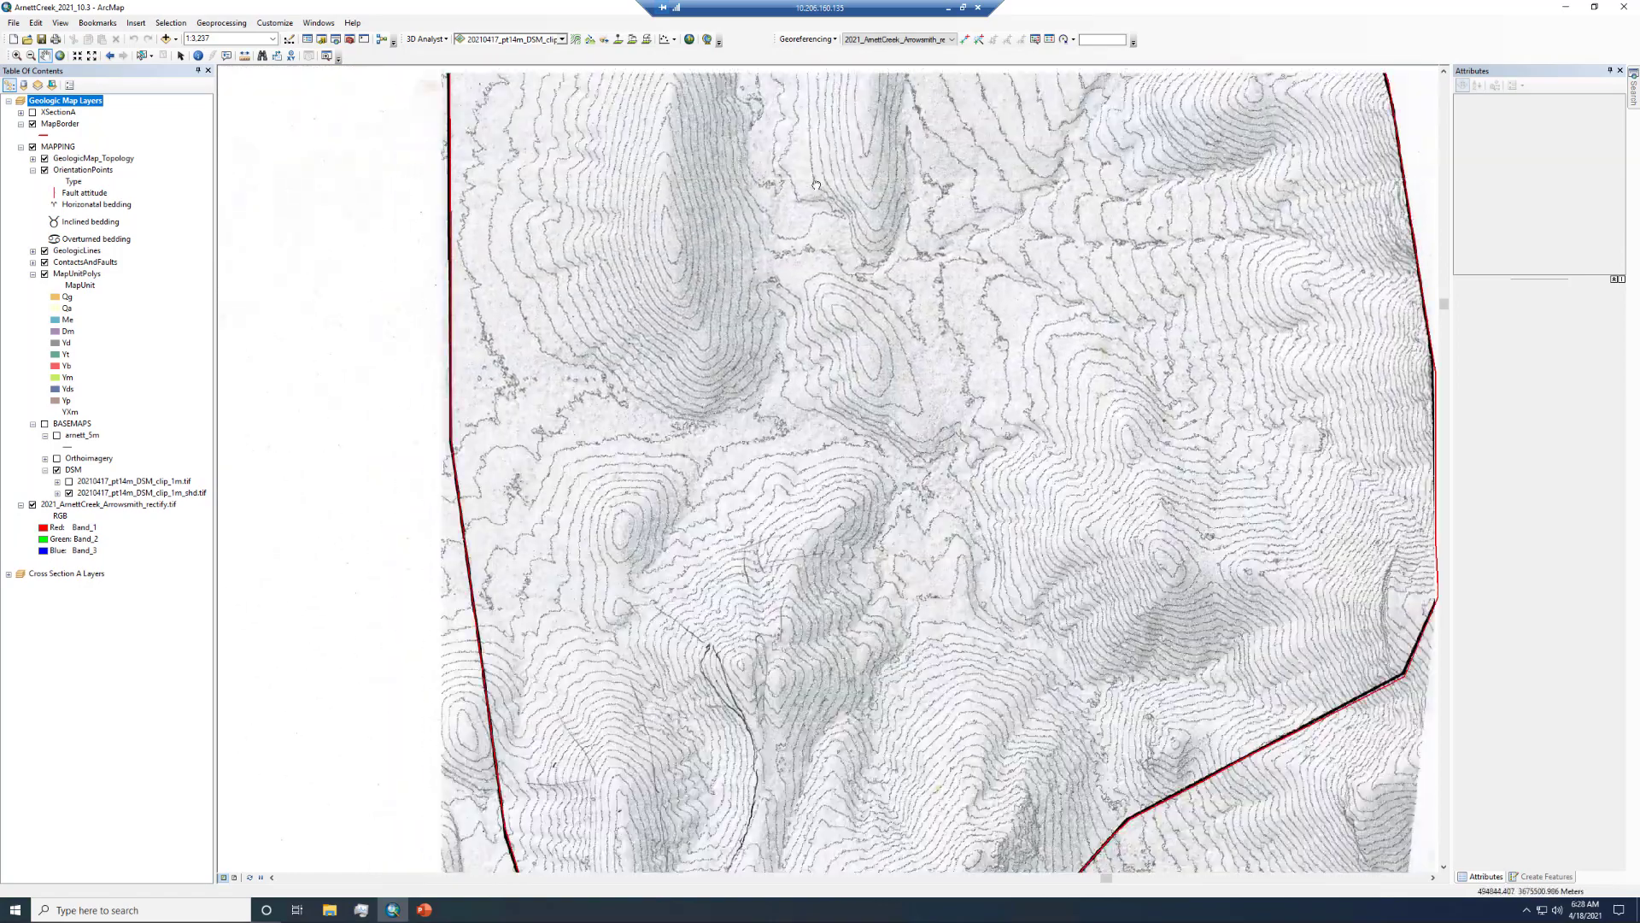
{"action": "left_click_drag", "start_coordinate": [835, 235], "coordinate": [961, 821]}
{"action": "left_click_drag", "start_coordinate": [839, 369], "coordinate": [861, 523]}
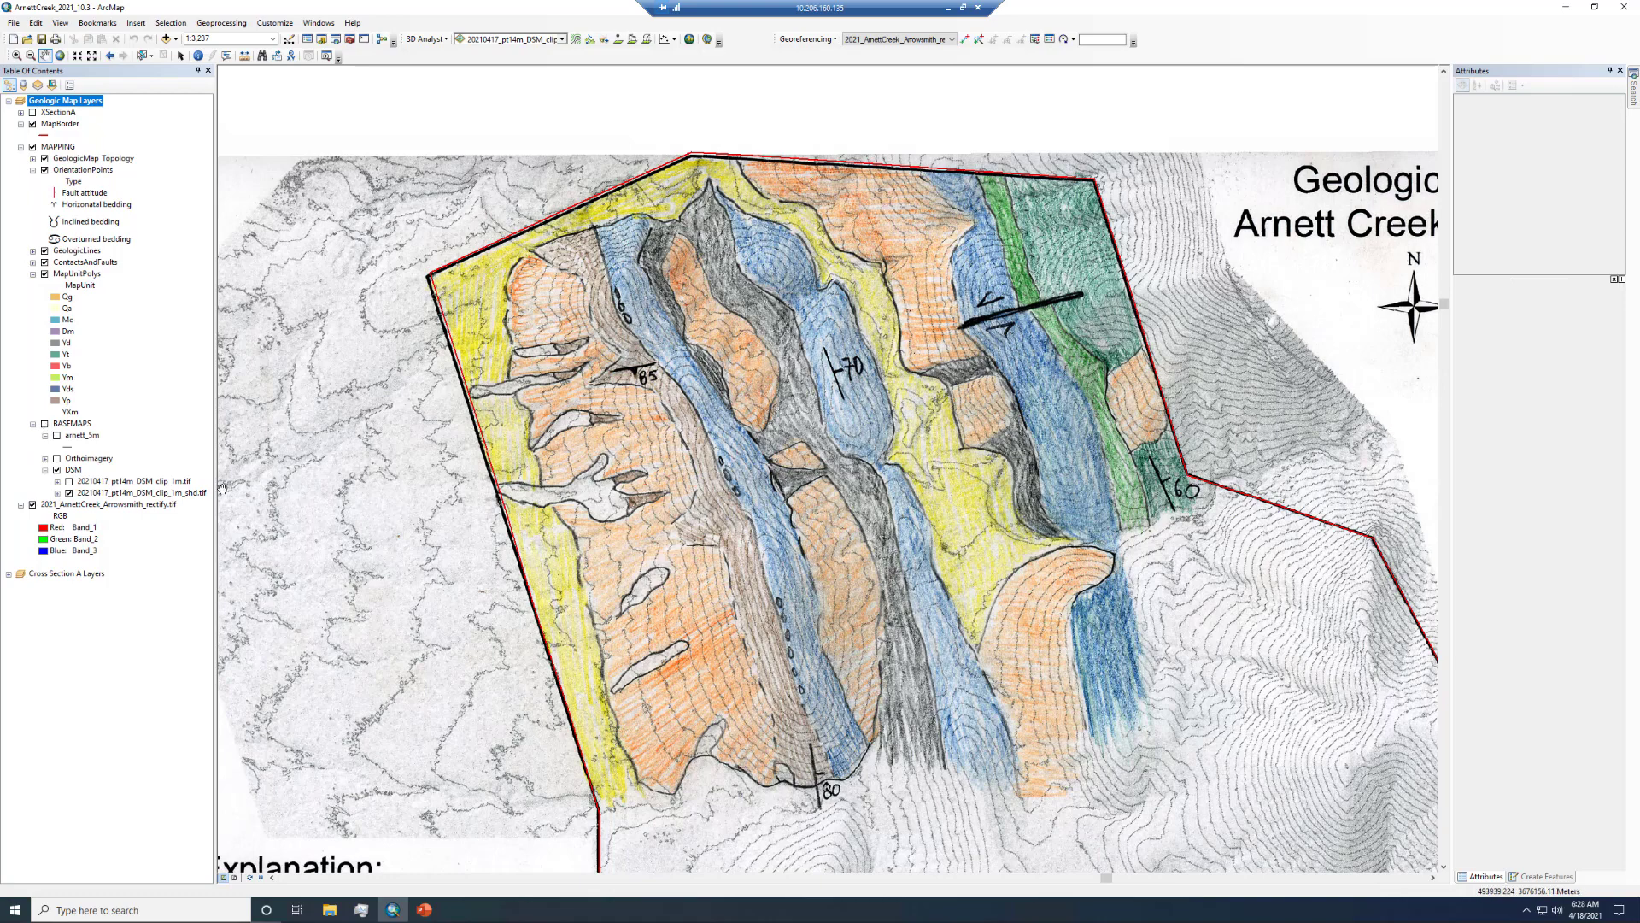
- Select the rectified map layer, toggle the BASEMAPS group on and off, and turn on the Orthoimagery layer
{"action": "left_click", "coordinate": [97, 511]}
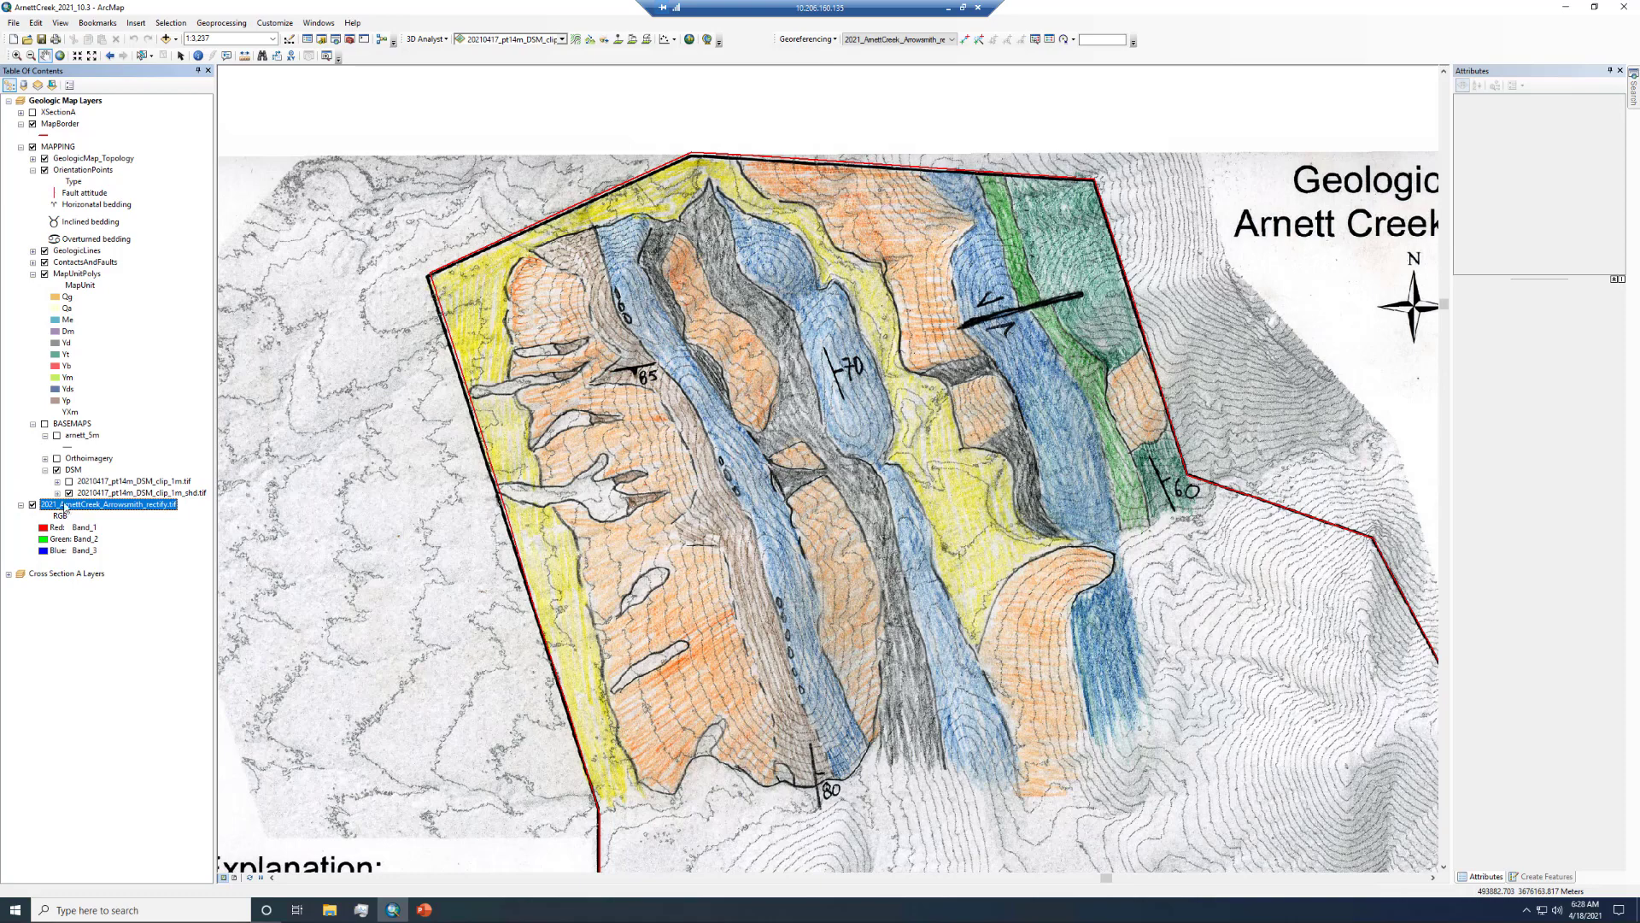
{"action": "left_click", "coordinate": [46, 425]}
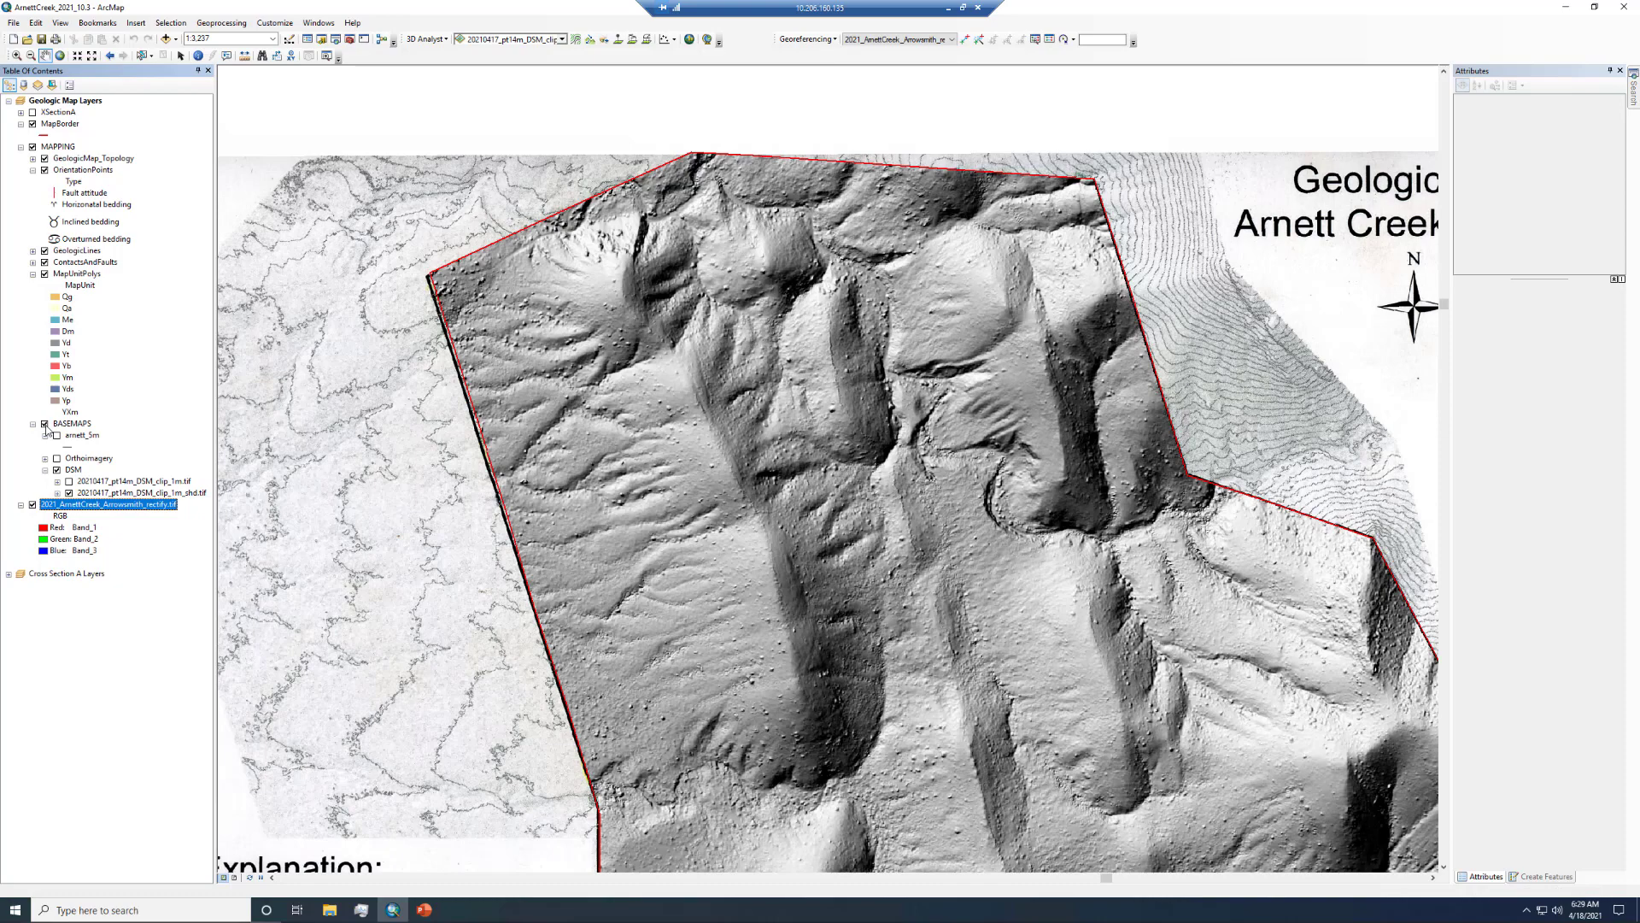
{"action": "left_click", "coordinate": [46, 425]}
{"action": "left_click", "coordinate": [45, 425]}
{"action": "left_click", "coordinate": [46, 424]}
{"action": "left_click", "coordinate": [45, 424]}
{"action": "left_click", "coordinate": [45, 425]}
{"action": "left_click", "coordinate": [45, 425]}
{"action": "left_click", "coordinate": [56, 458]}
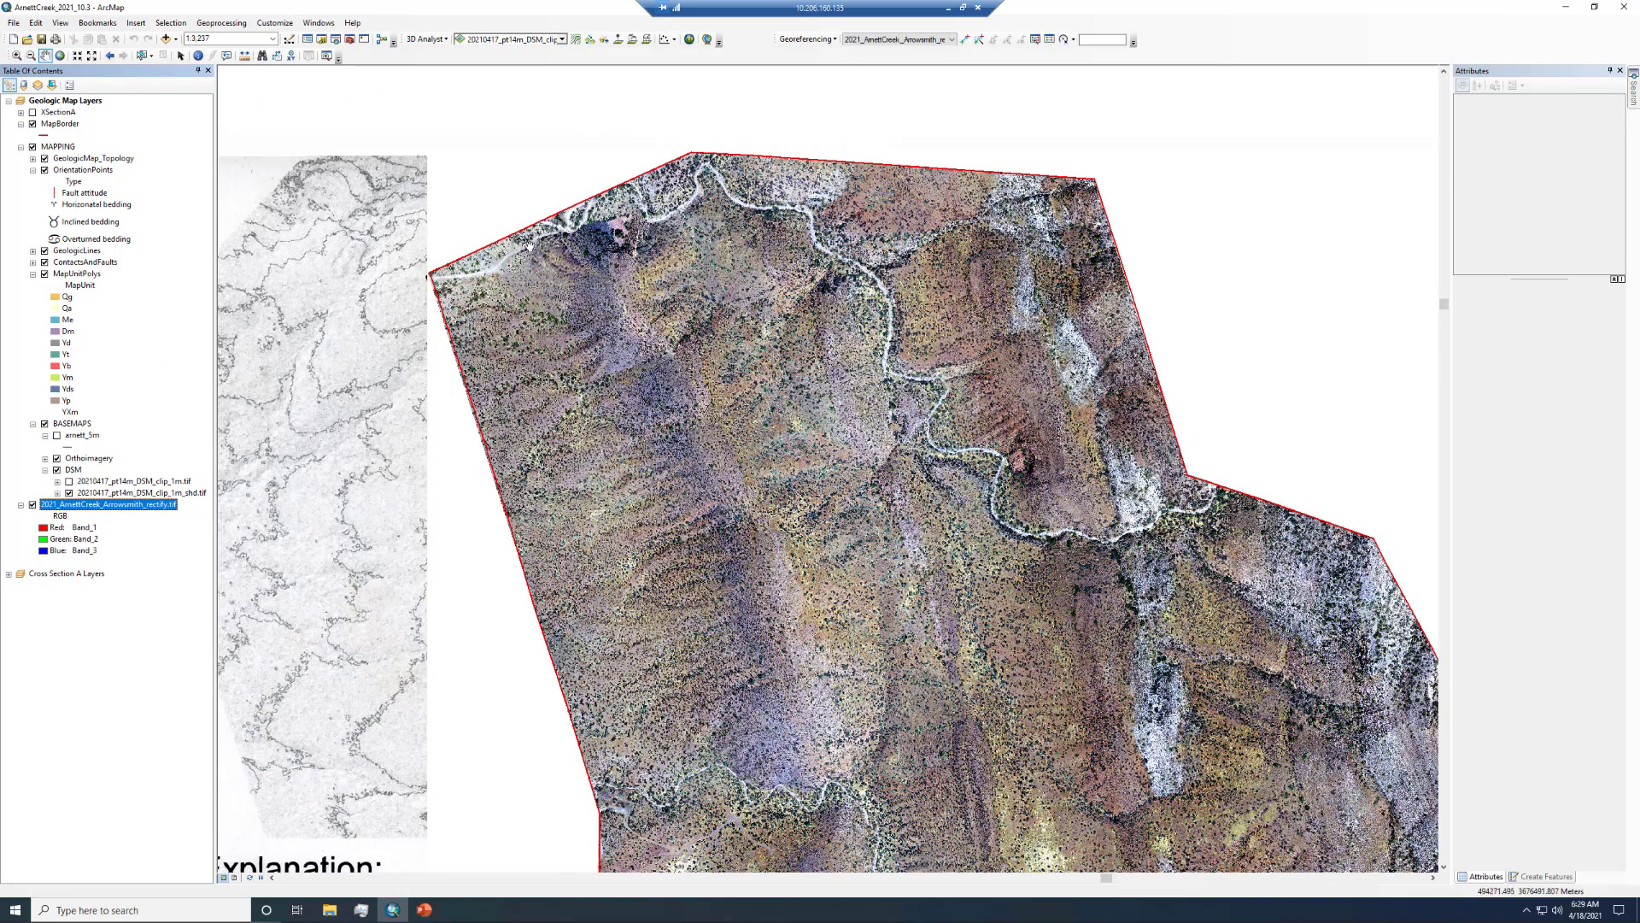
- Zoom into the map's northwestern corner, toggling the basemaps off and on to compare imagery with the scanned map
{"action": "left_click_drag", "start_coordinate": [540, 230], "coordinate": [617, 281]}
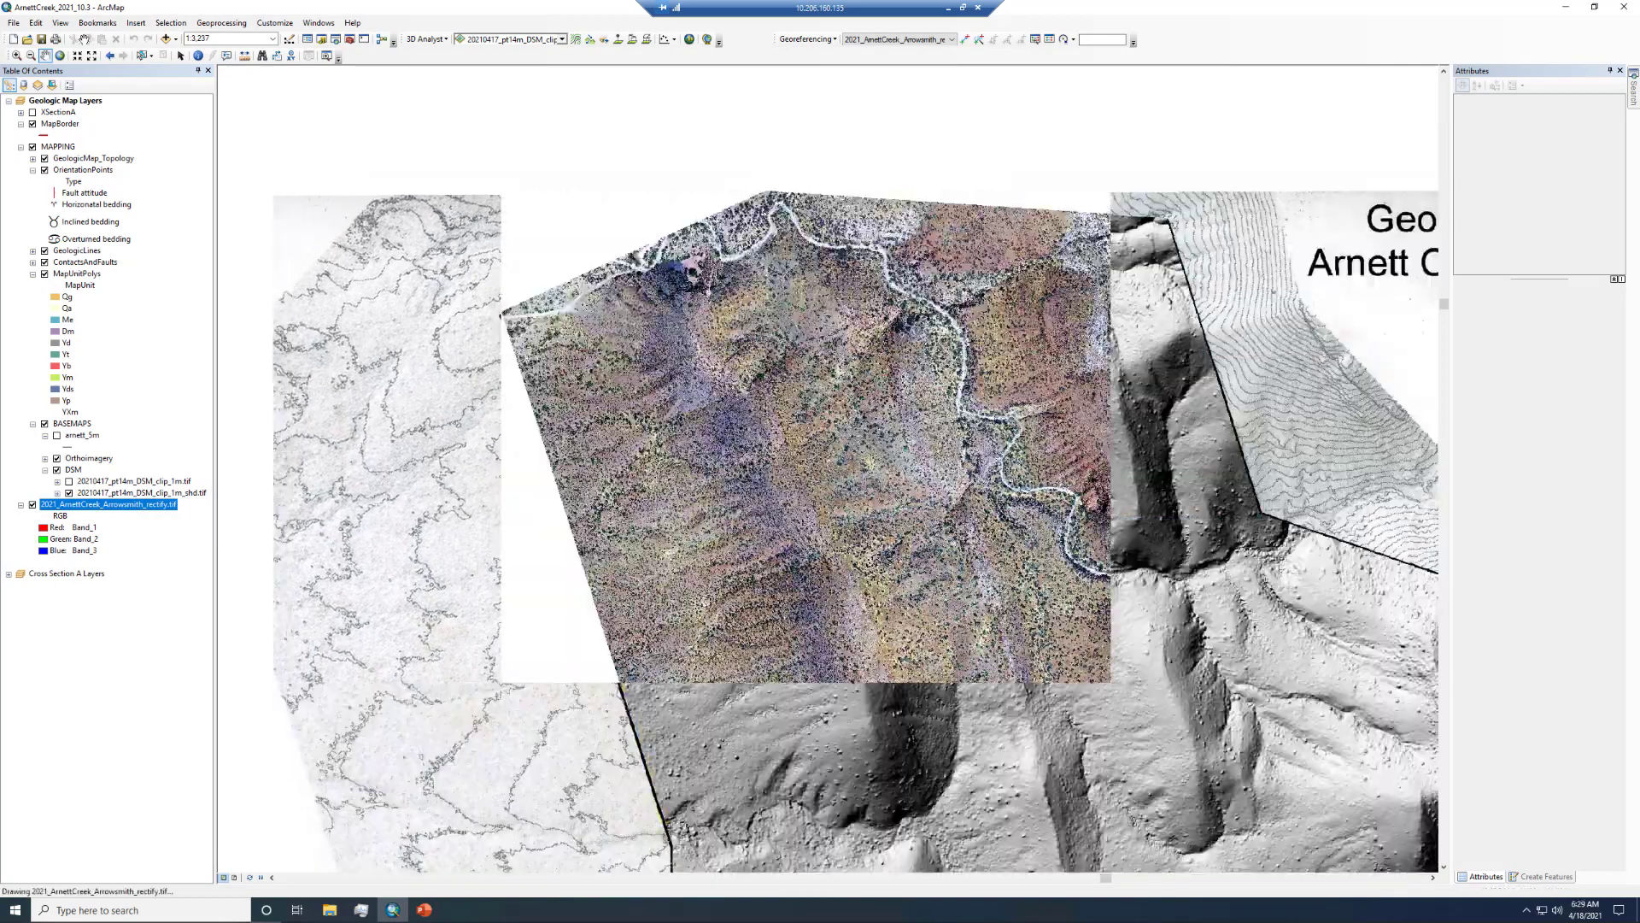
{"action": "left_click", "coordinate": [16, 55]}
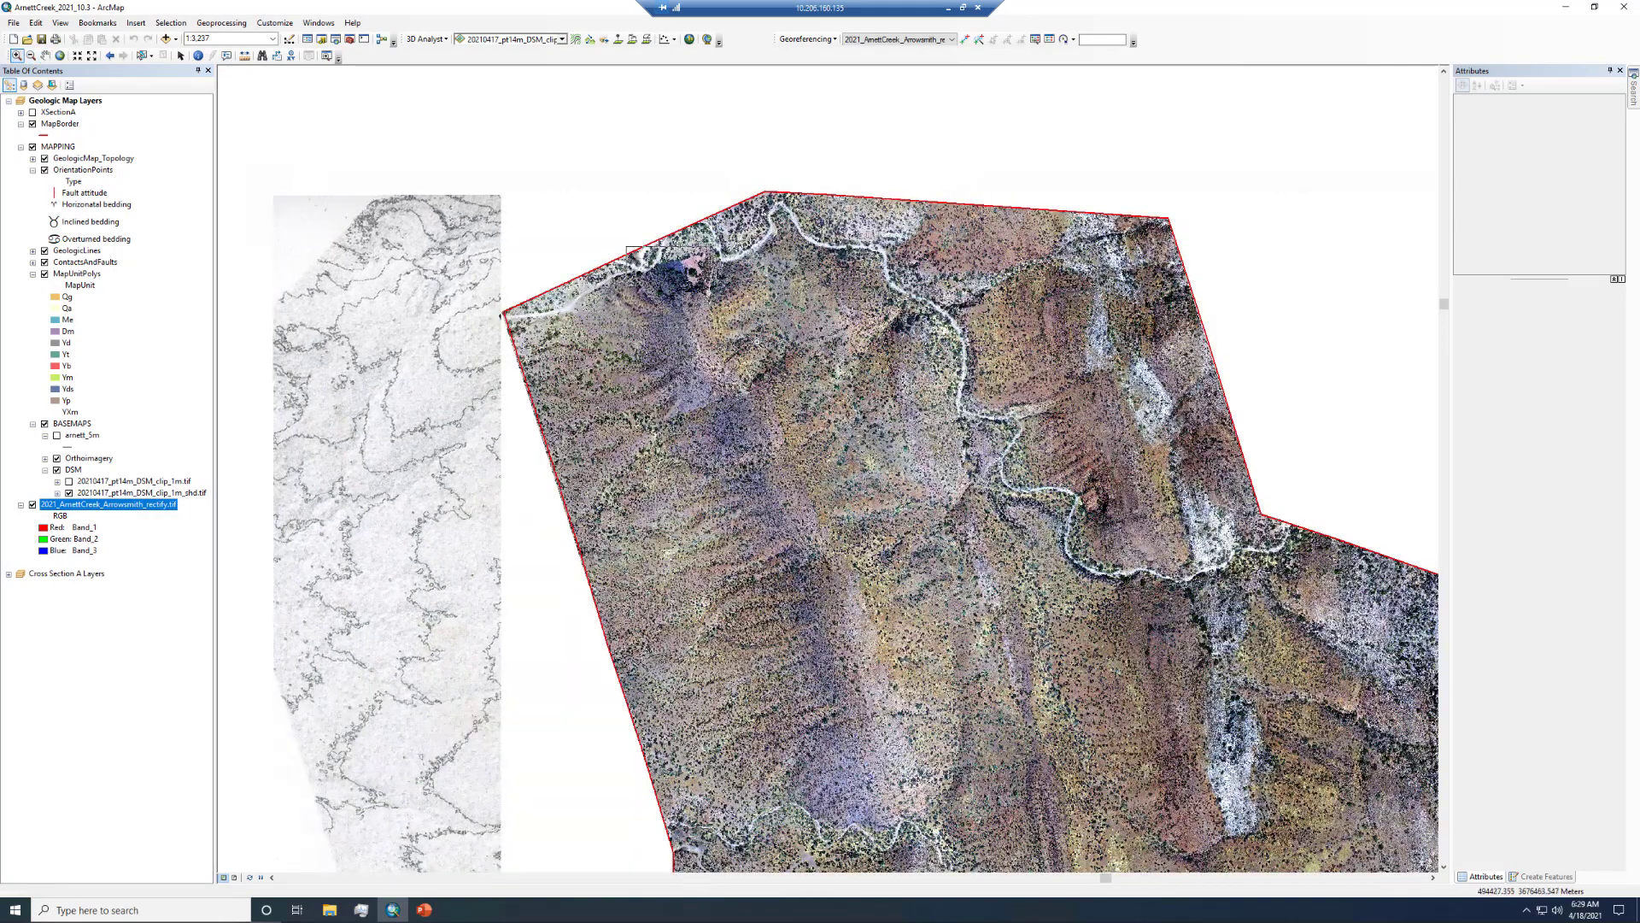
{"action": "left_click", "coordinate": [654, 249]}
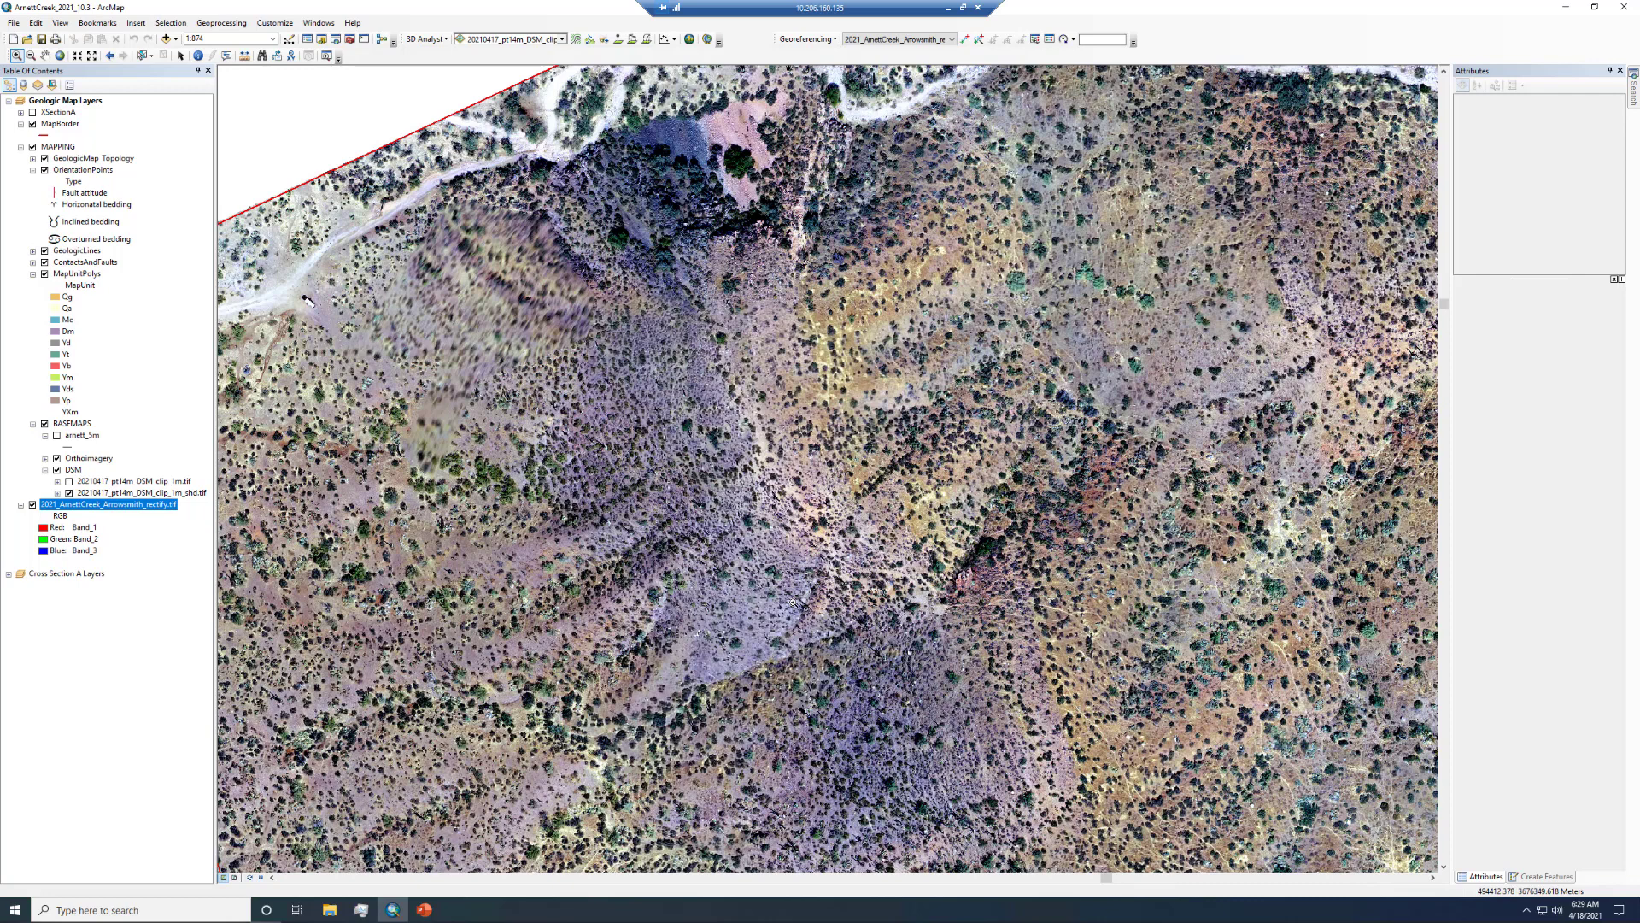
{"action": "left_click", "coordinate": [44, 424]}
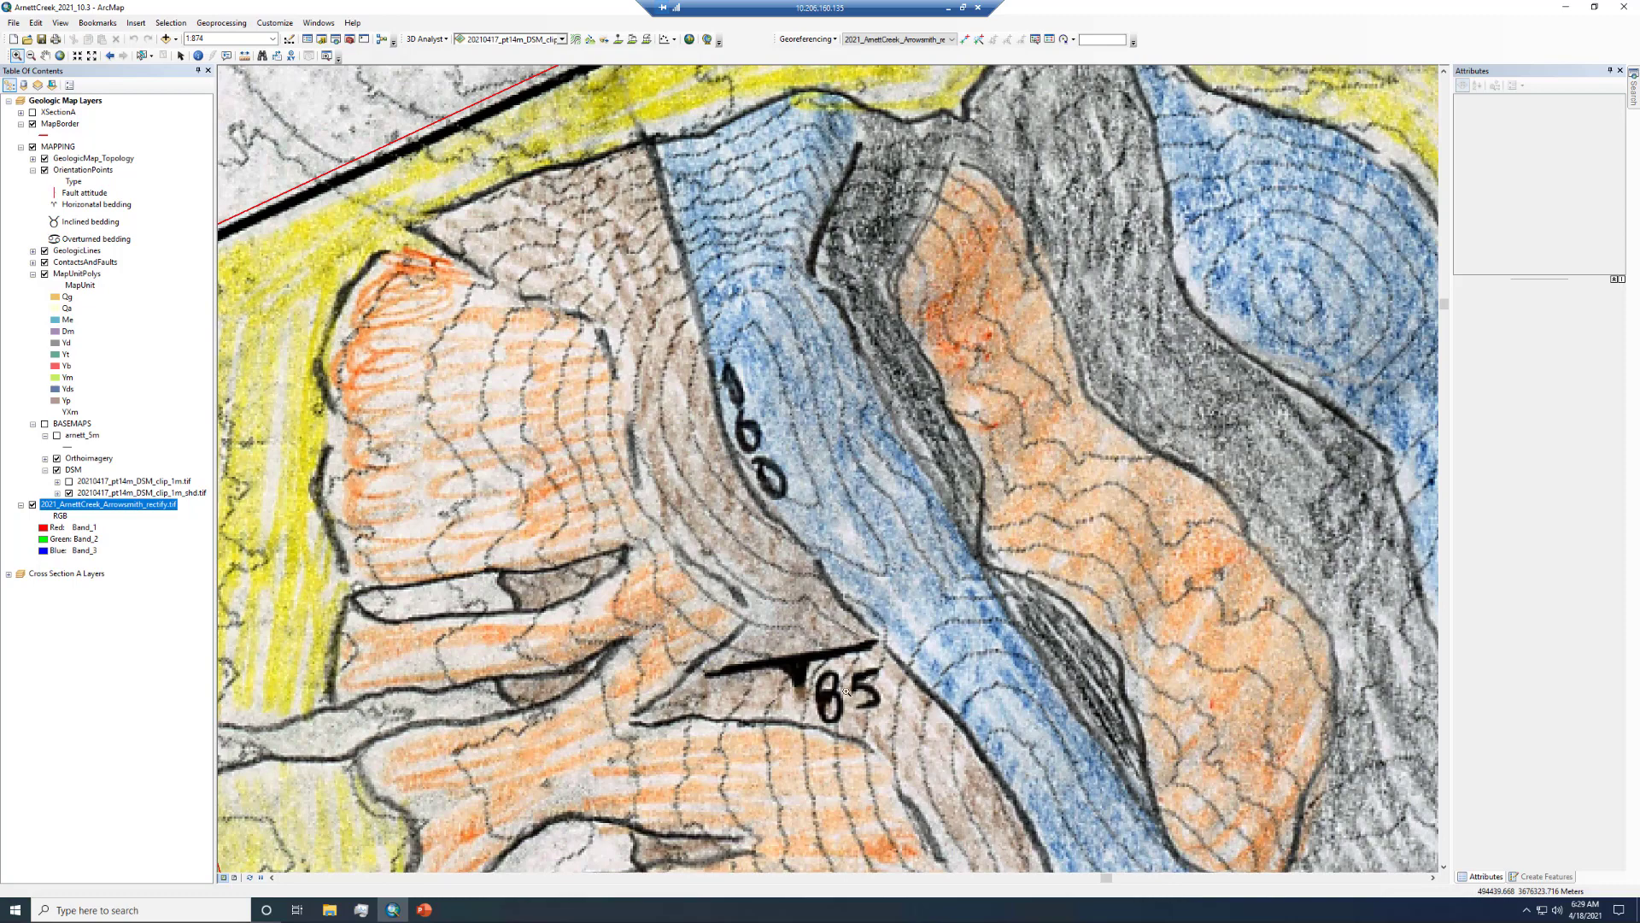
{"action": "left_click", "coordinate": [44, 424]}
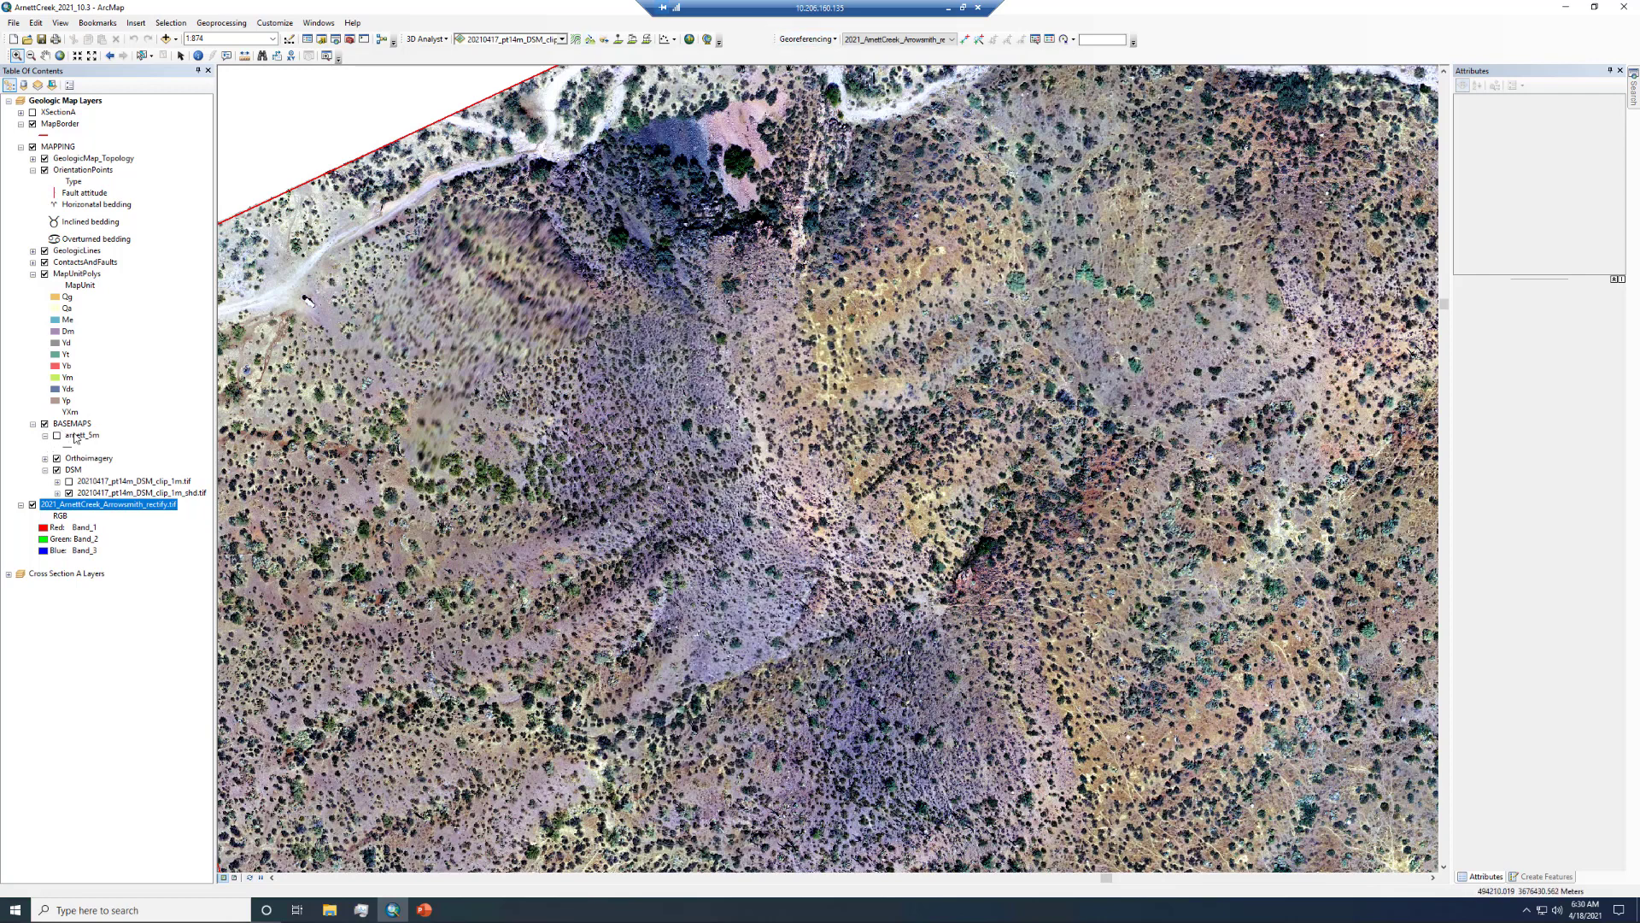
{"action": "left_click", "coordinate": [93, 58]}
{"action": "left_click", "coordinate": [93, 58]}
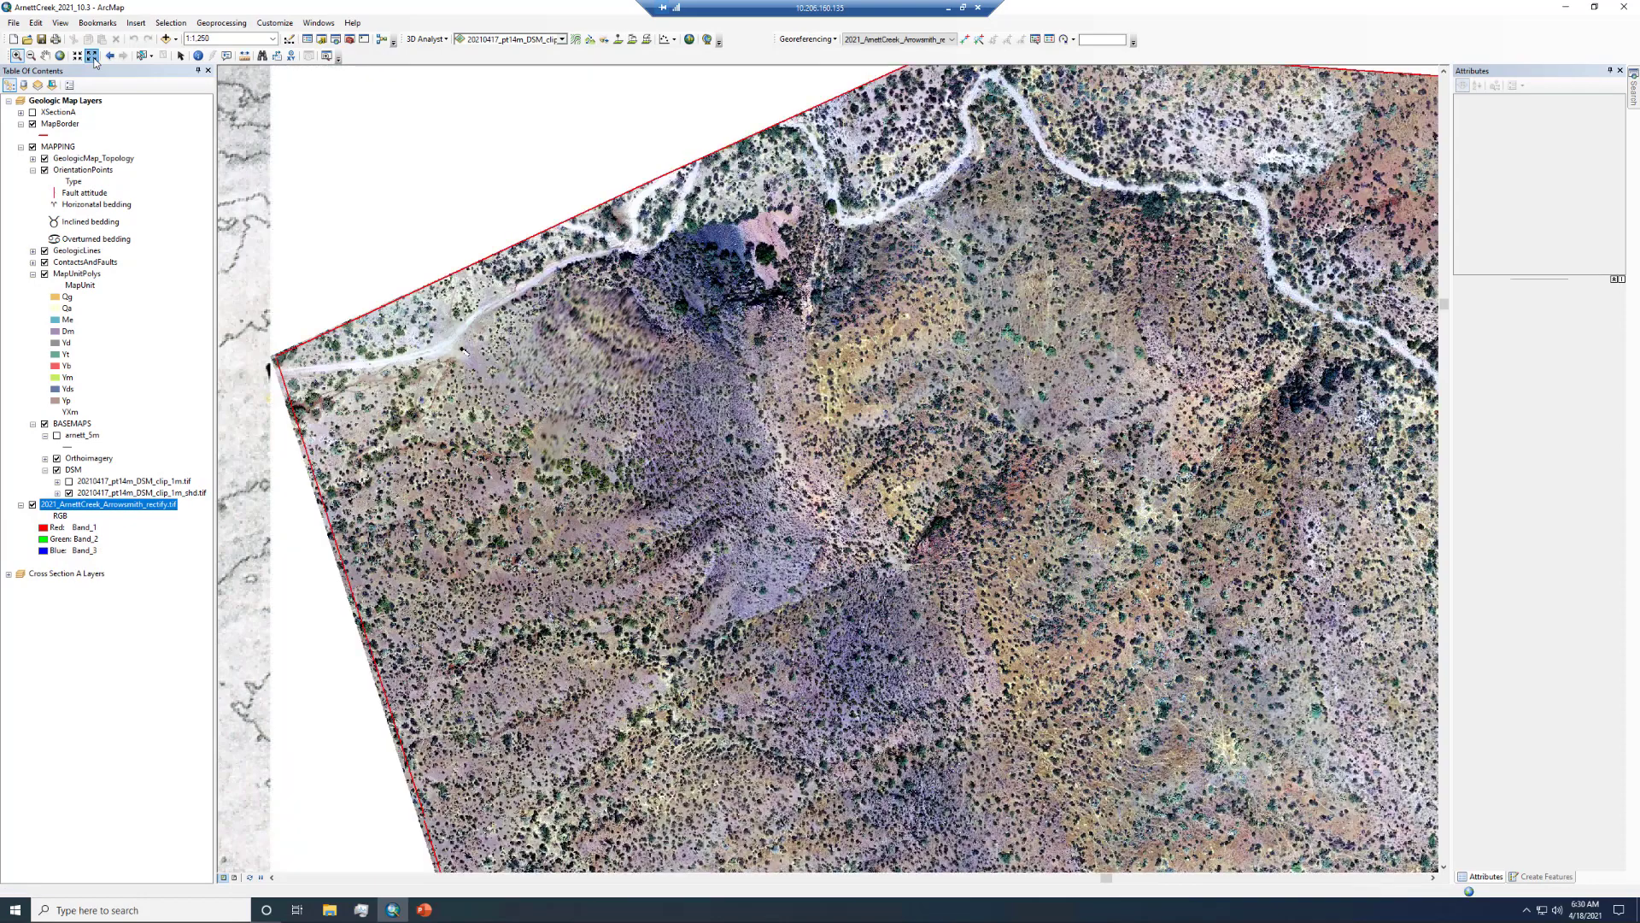
{"action": "left_click", "coordinate": [93, 58]}
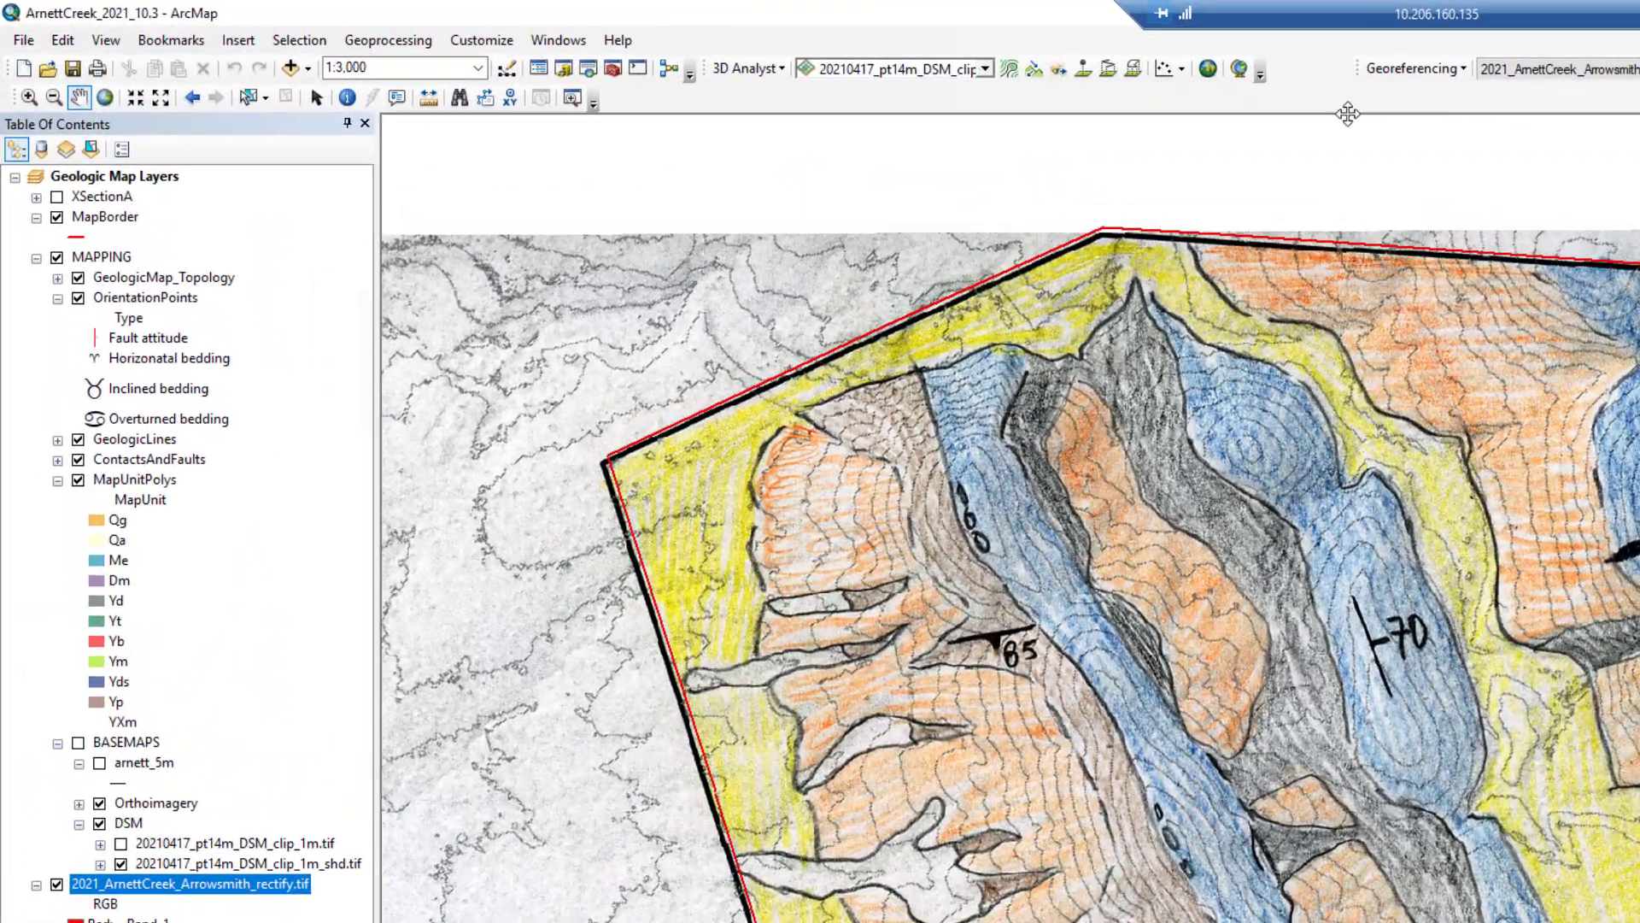
- Close the Georeferencing toolbar and add the Editor toolbar, docking it beside the other toolbars
{"action": "left_click_drag", "start_coordinate": [1348, 114], "coordinate": [1329, 171]}
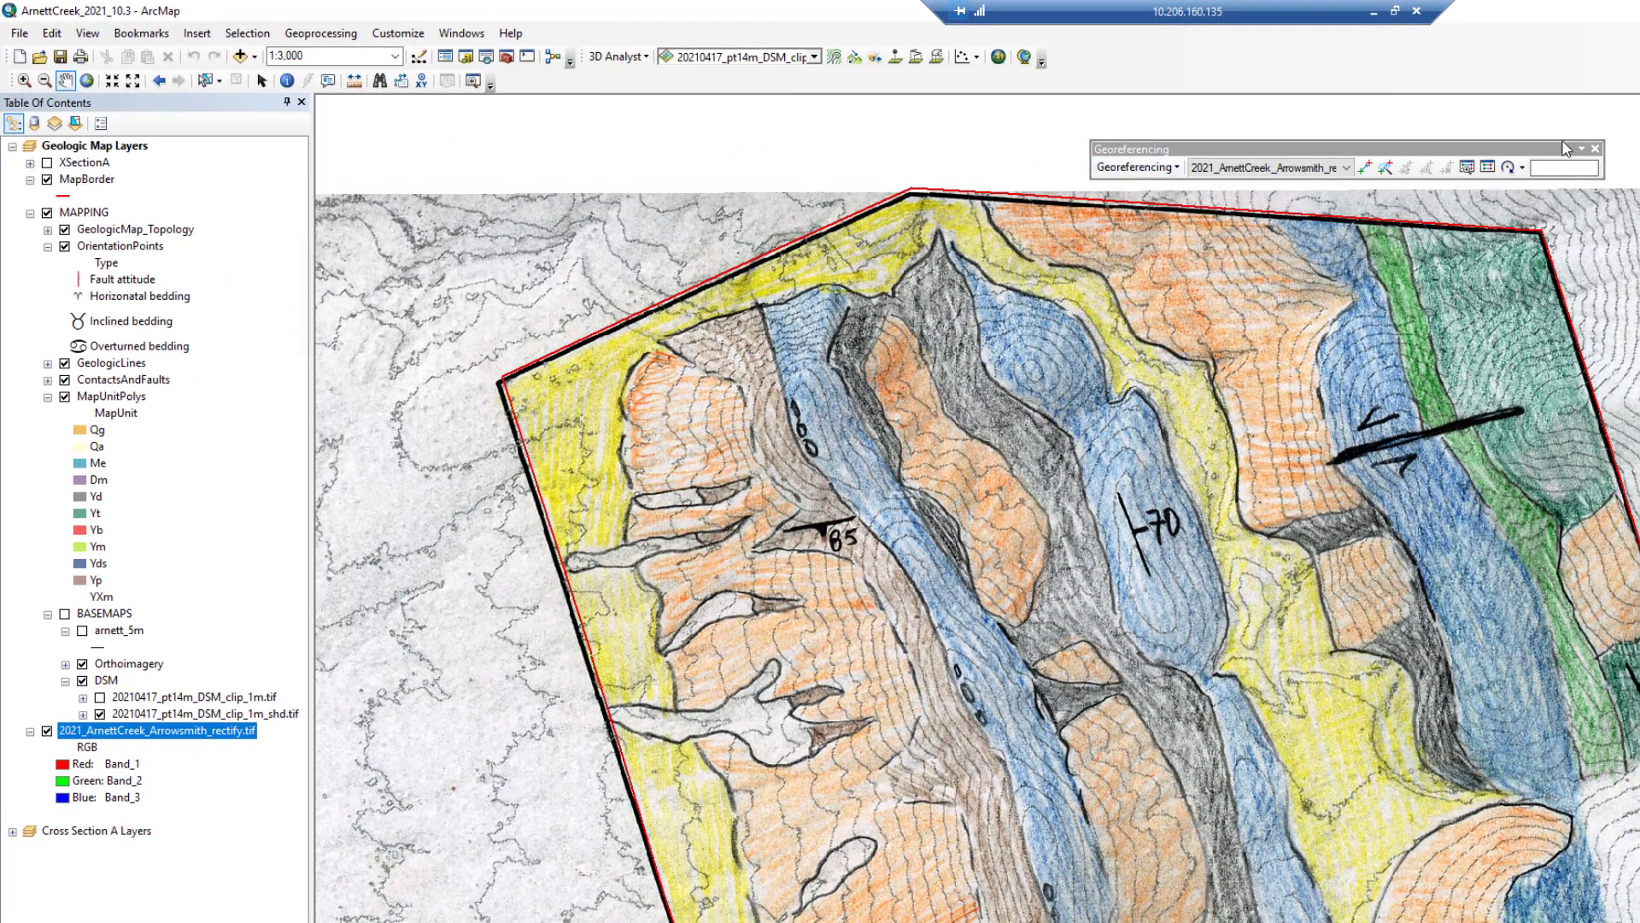
{"action": "left_click", "coordinate": [1595, 148]}
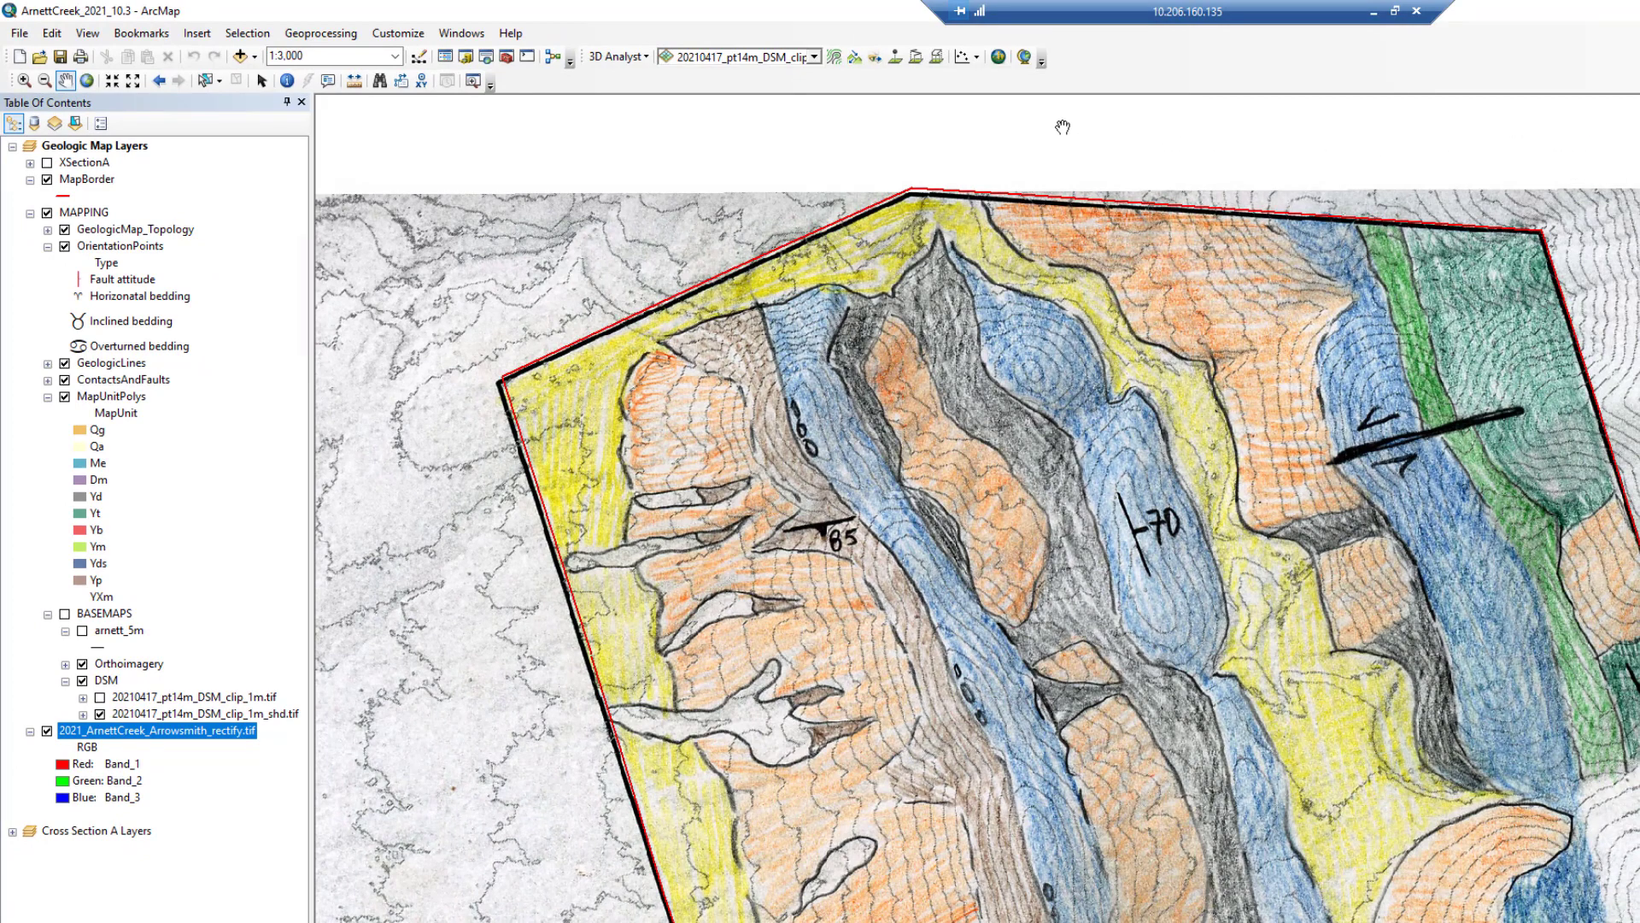
{"action": "left_click", "coordinate": [405, 35]}
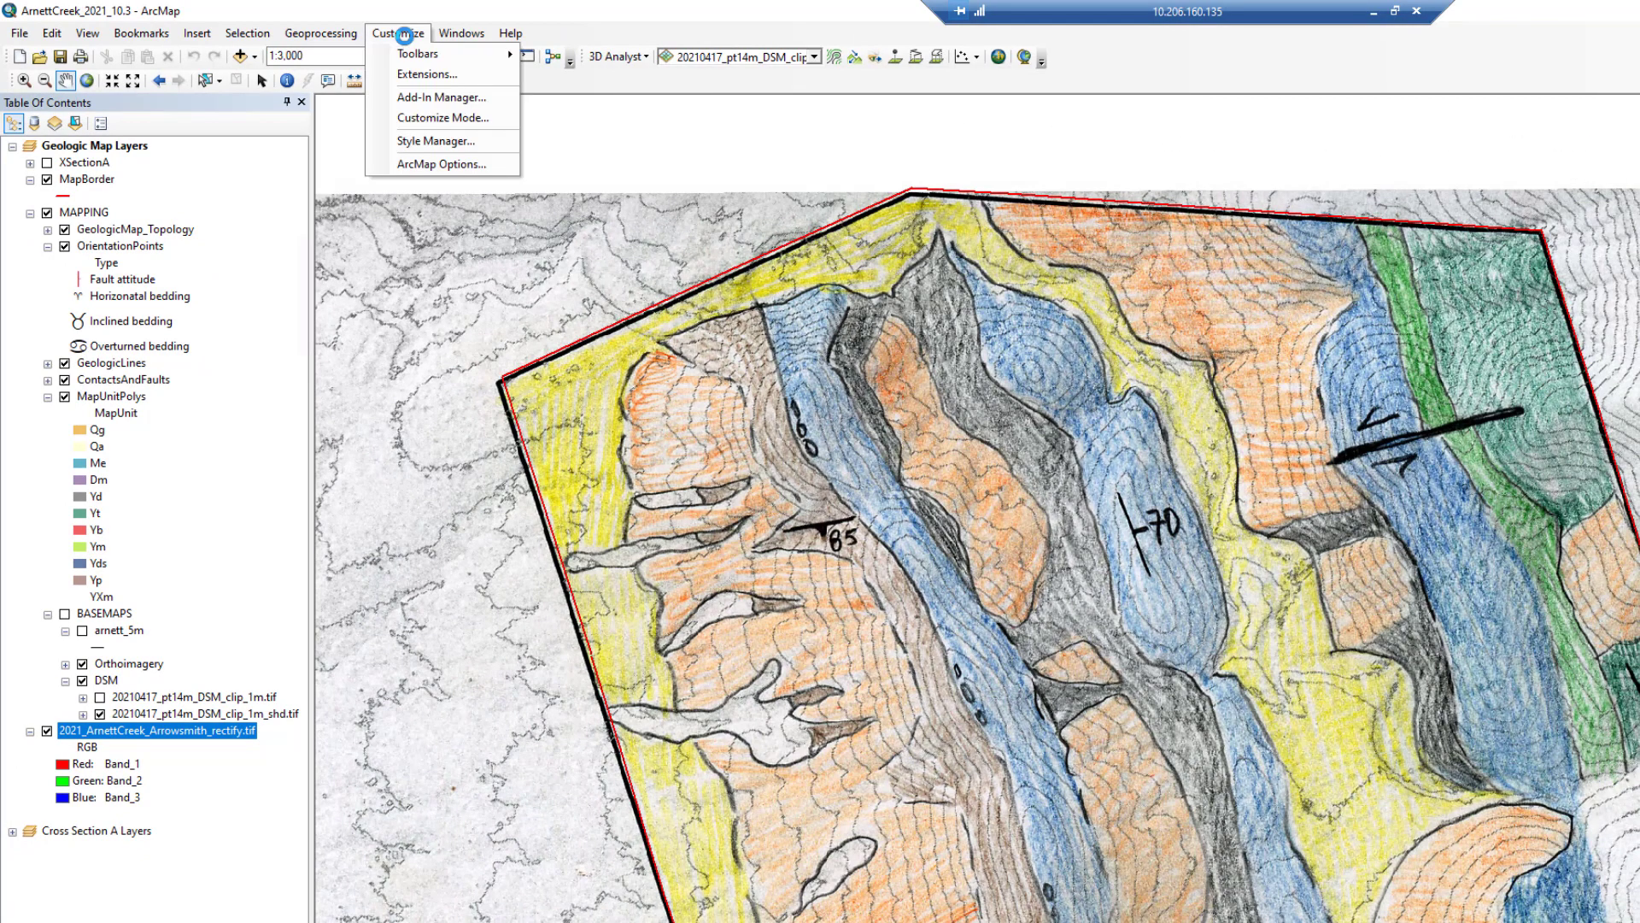
{"action": "mouse_move", "coordinate": [410, 55]}
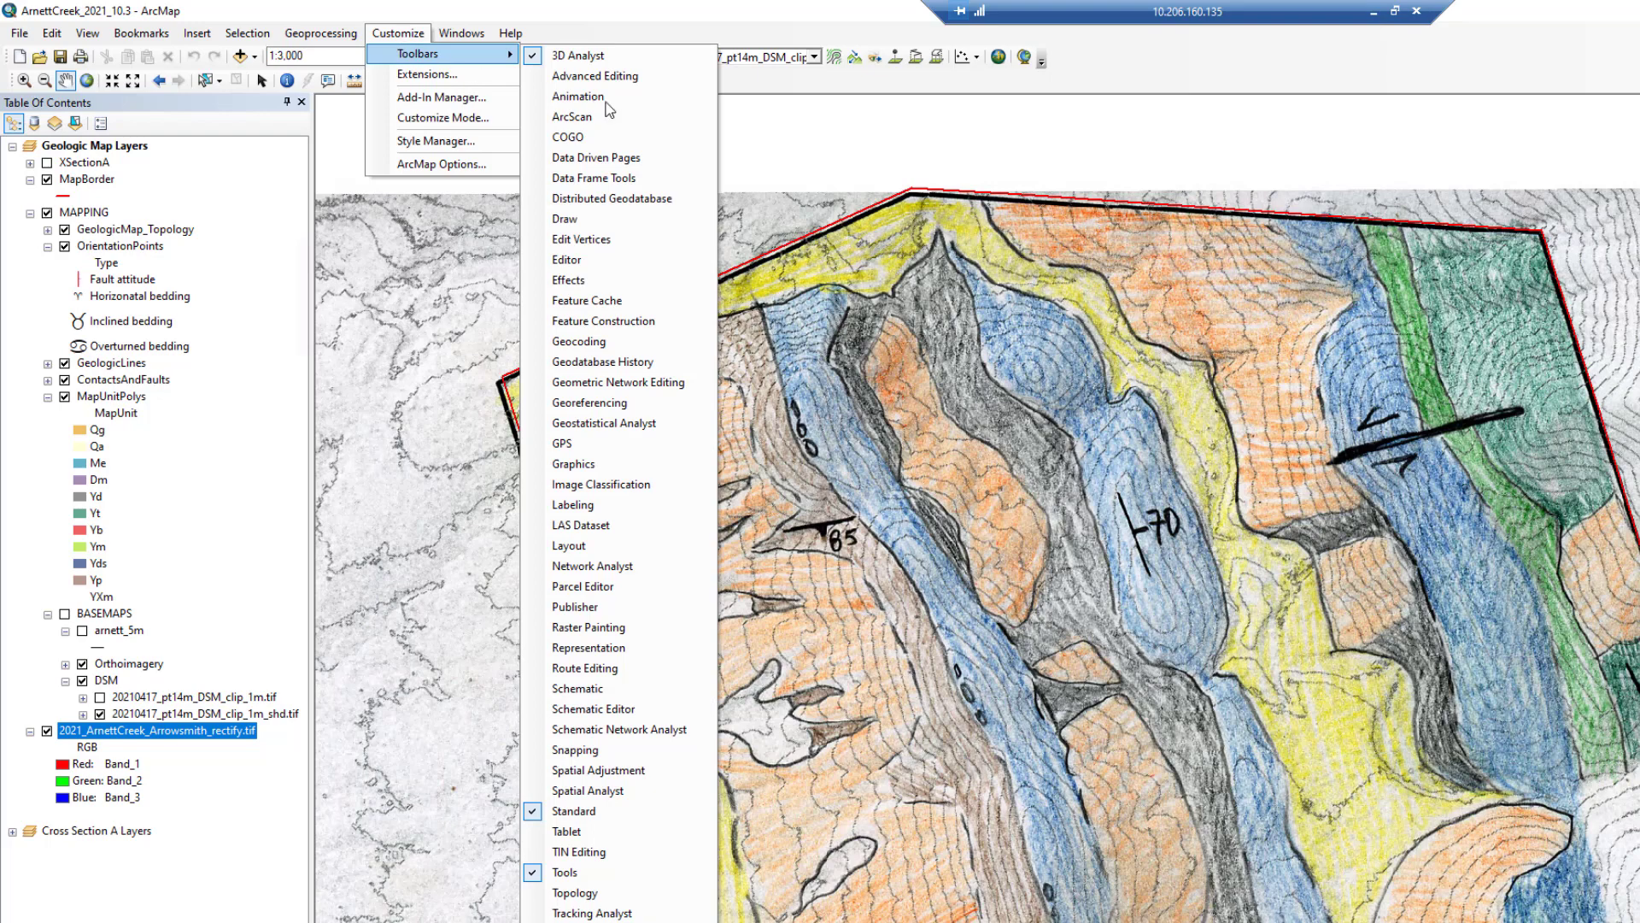
{"action": "left_click", "coordinate": [612, 260]}
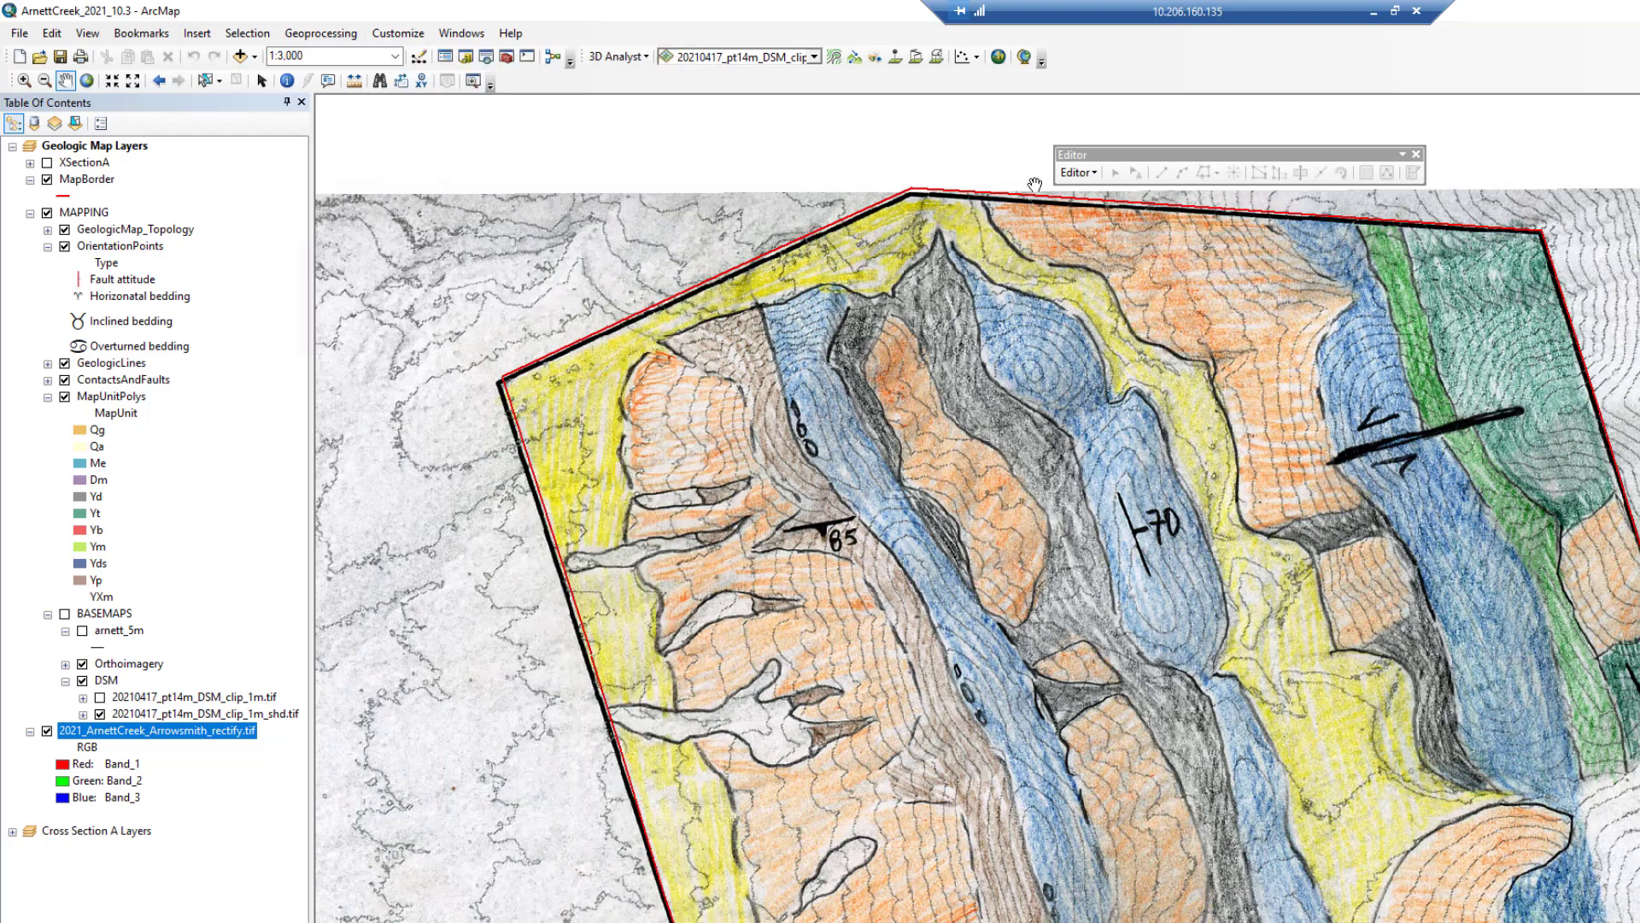
{"action": "left_click_drag", "start_coordinate": [1128, 152], "coordinate": [1133, 59]}
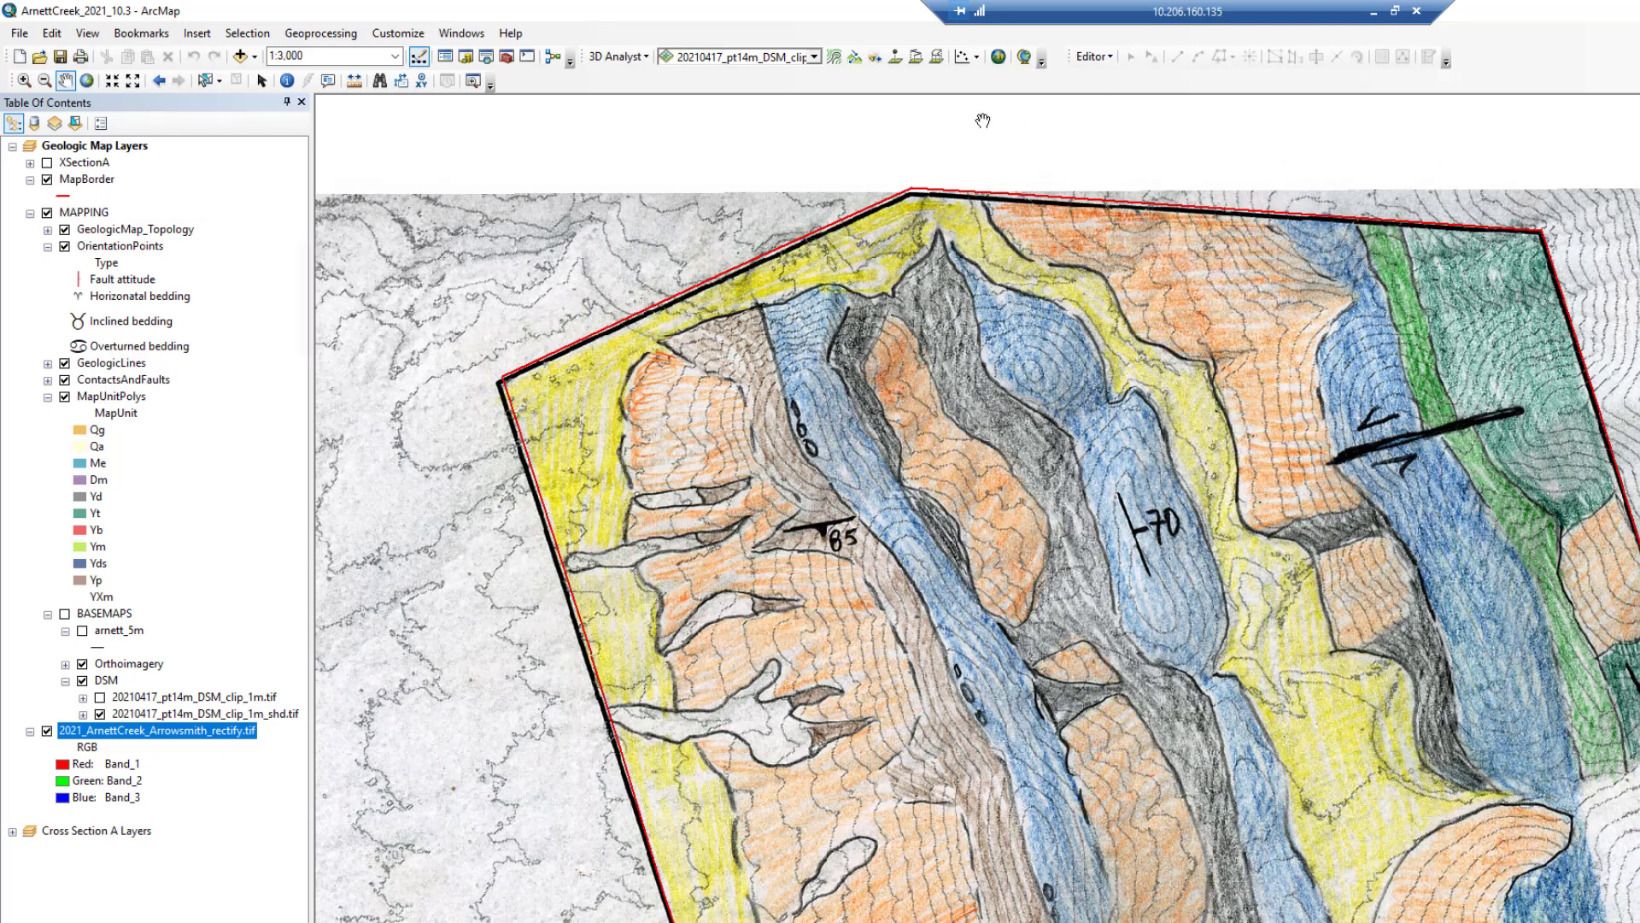
- Add the Advanced Editing toolbar and dock it with the others
{"action": "left_click", "coordinate": [398, 33]}
{"action": "mouse_move", "coordinate": [418, 66]}
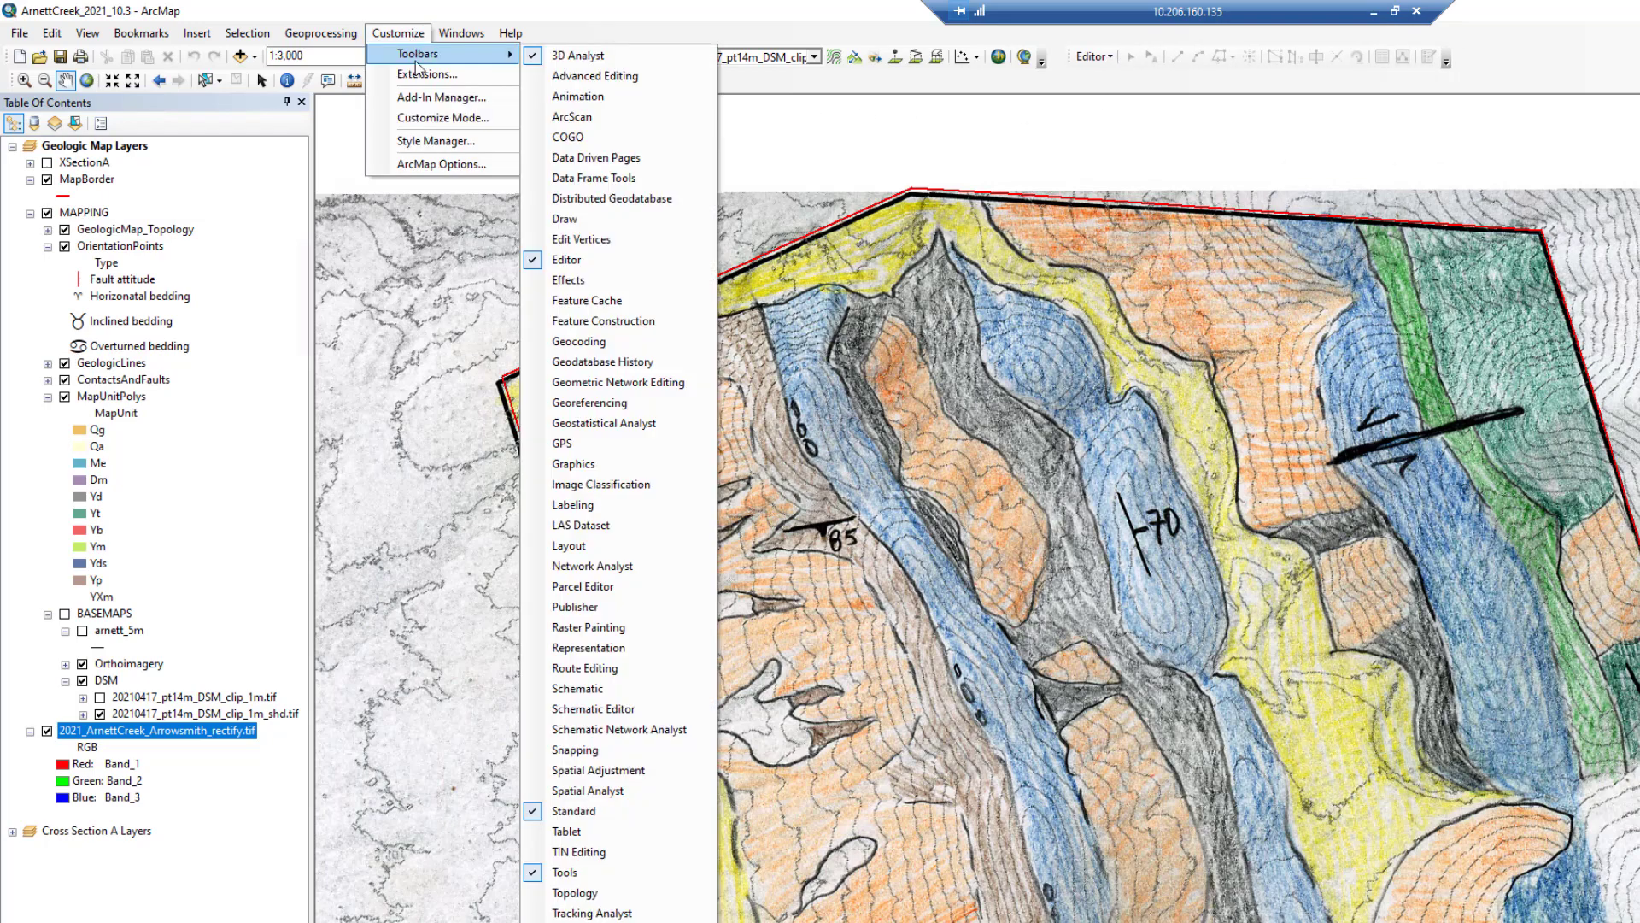
{"action": "left_click", "coordinate": [601, 77]}
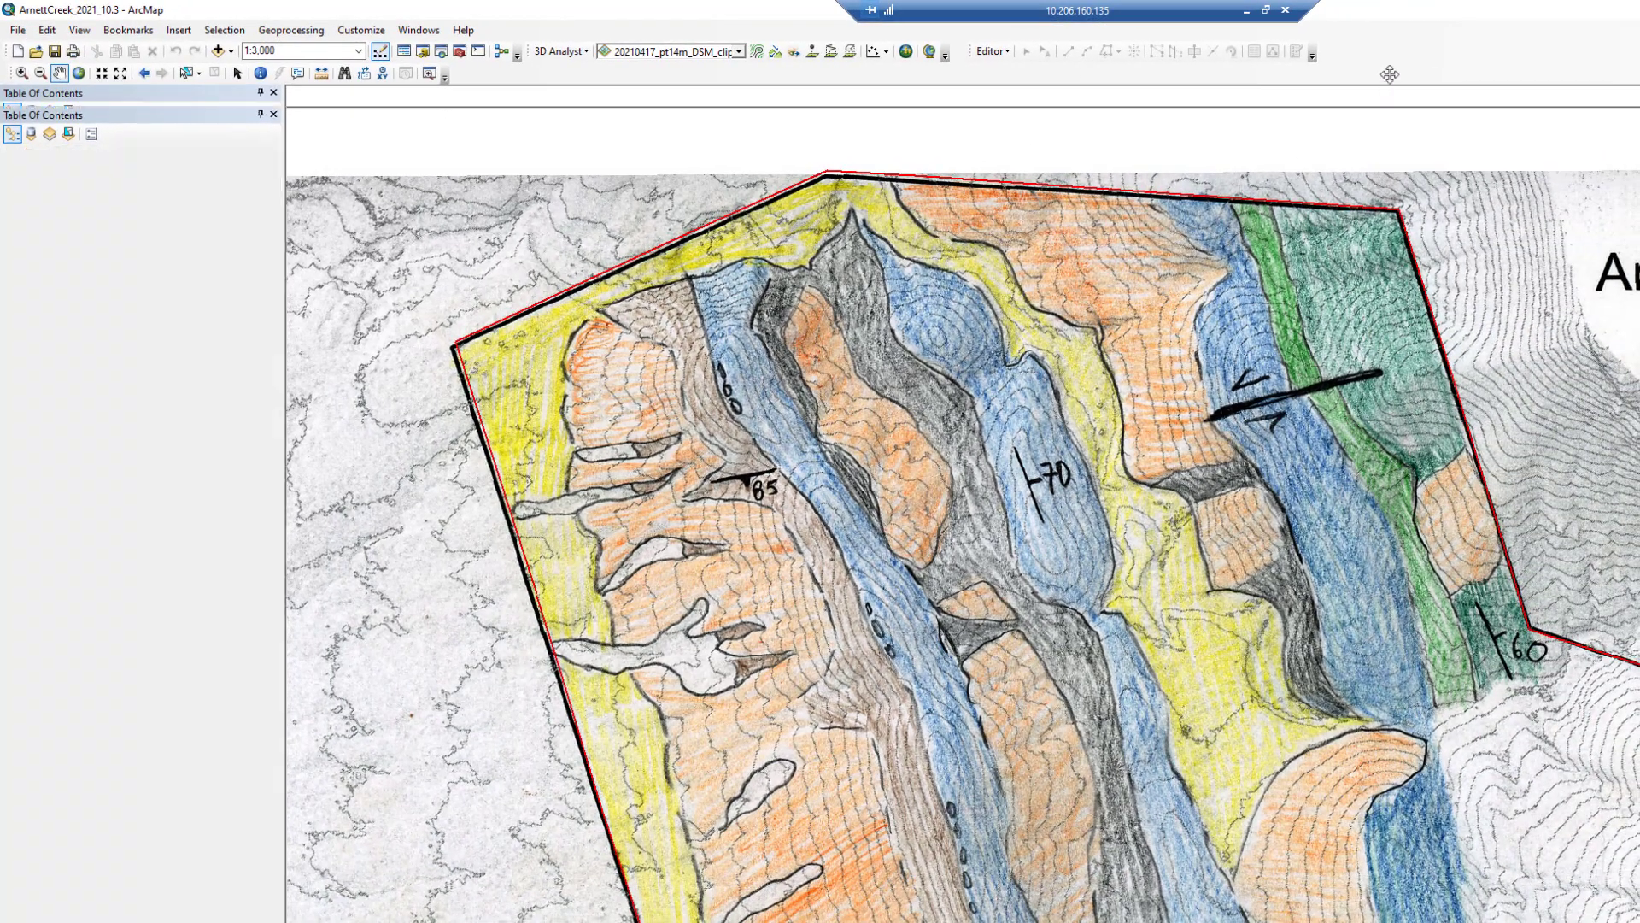
{"action": "left_click_drag", "start_coordinate": [1390, 74], "coordinate": [1388, 59]}
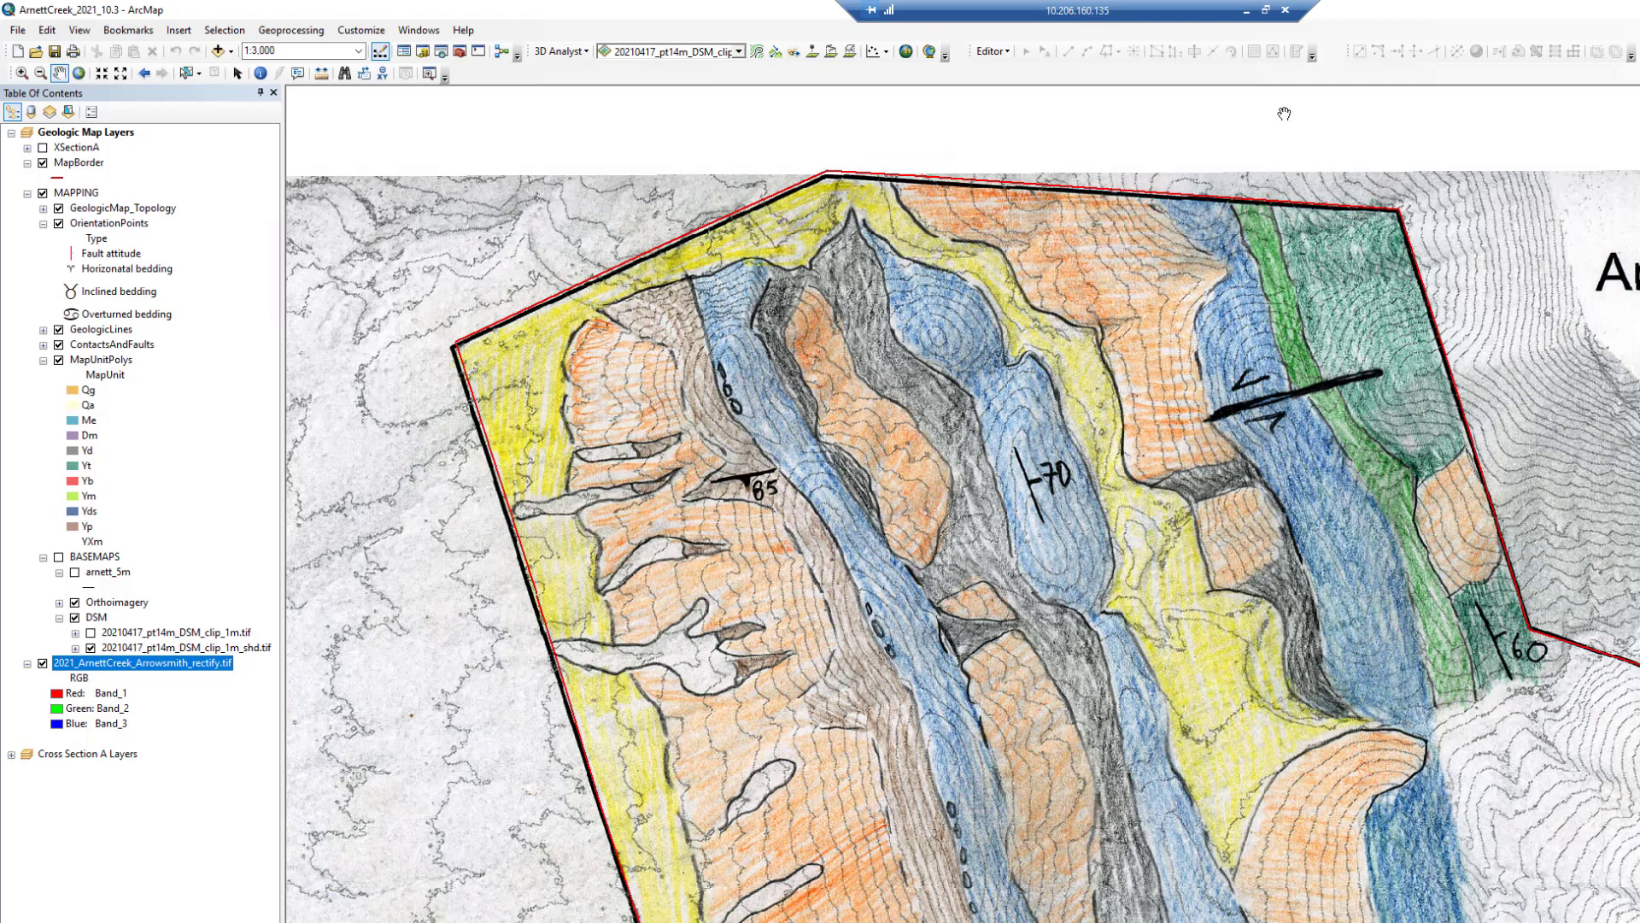
- Save the map document
{"action": "left_click", "coordinate": [17, 33]}
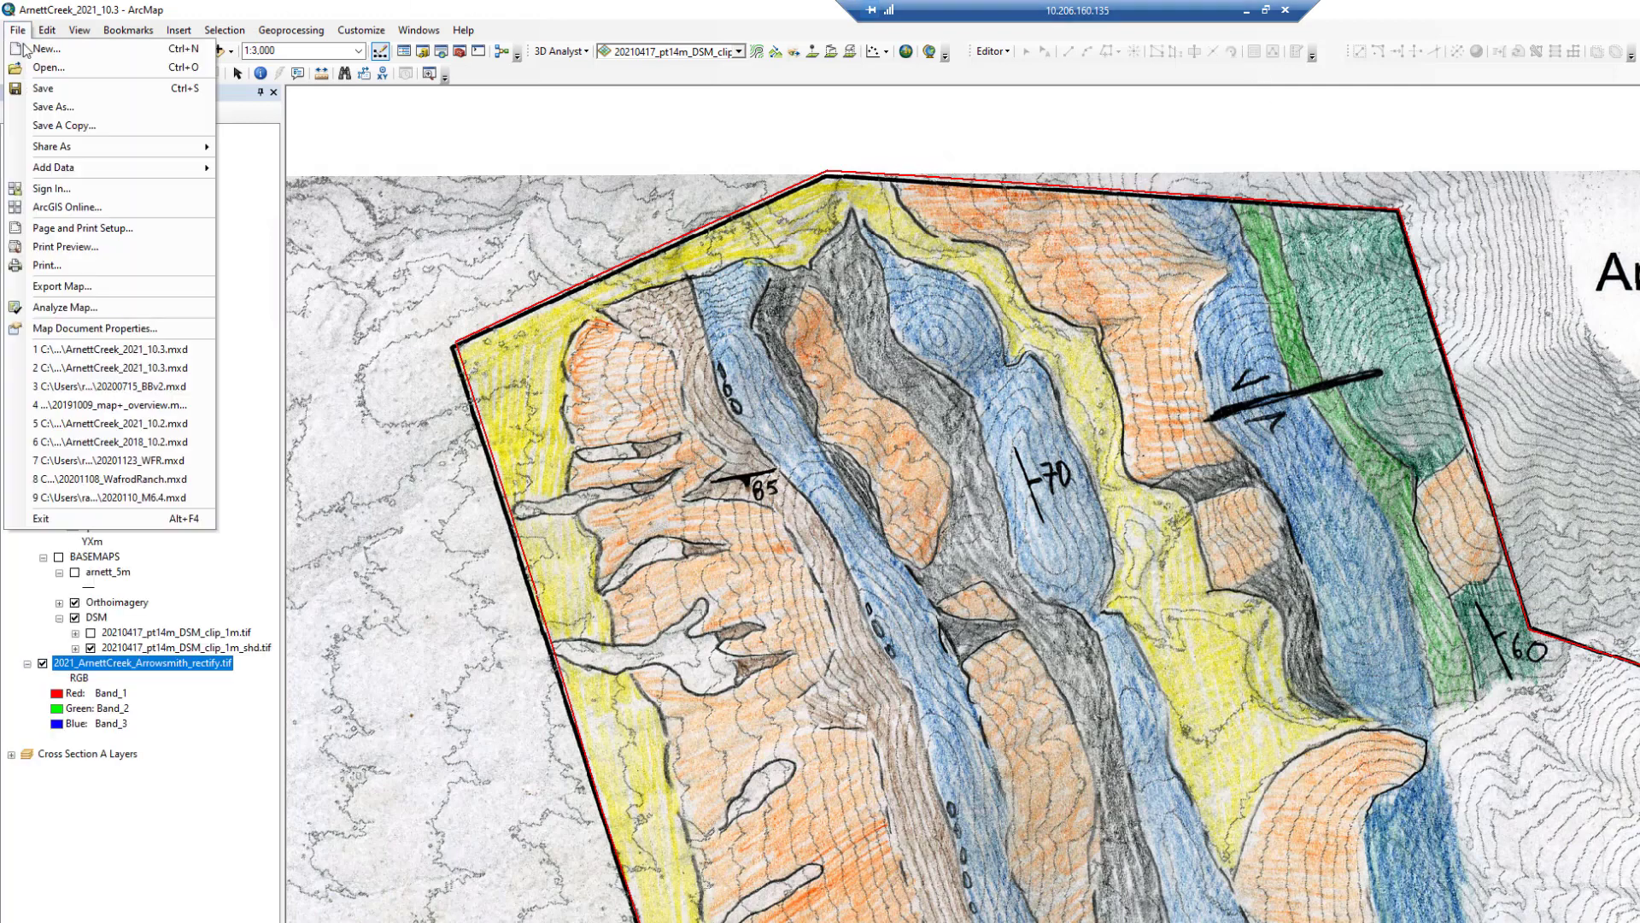
{"action": "left_click", "coordinate": [51, 93]}
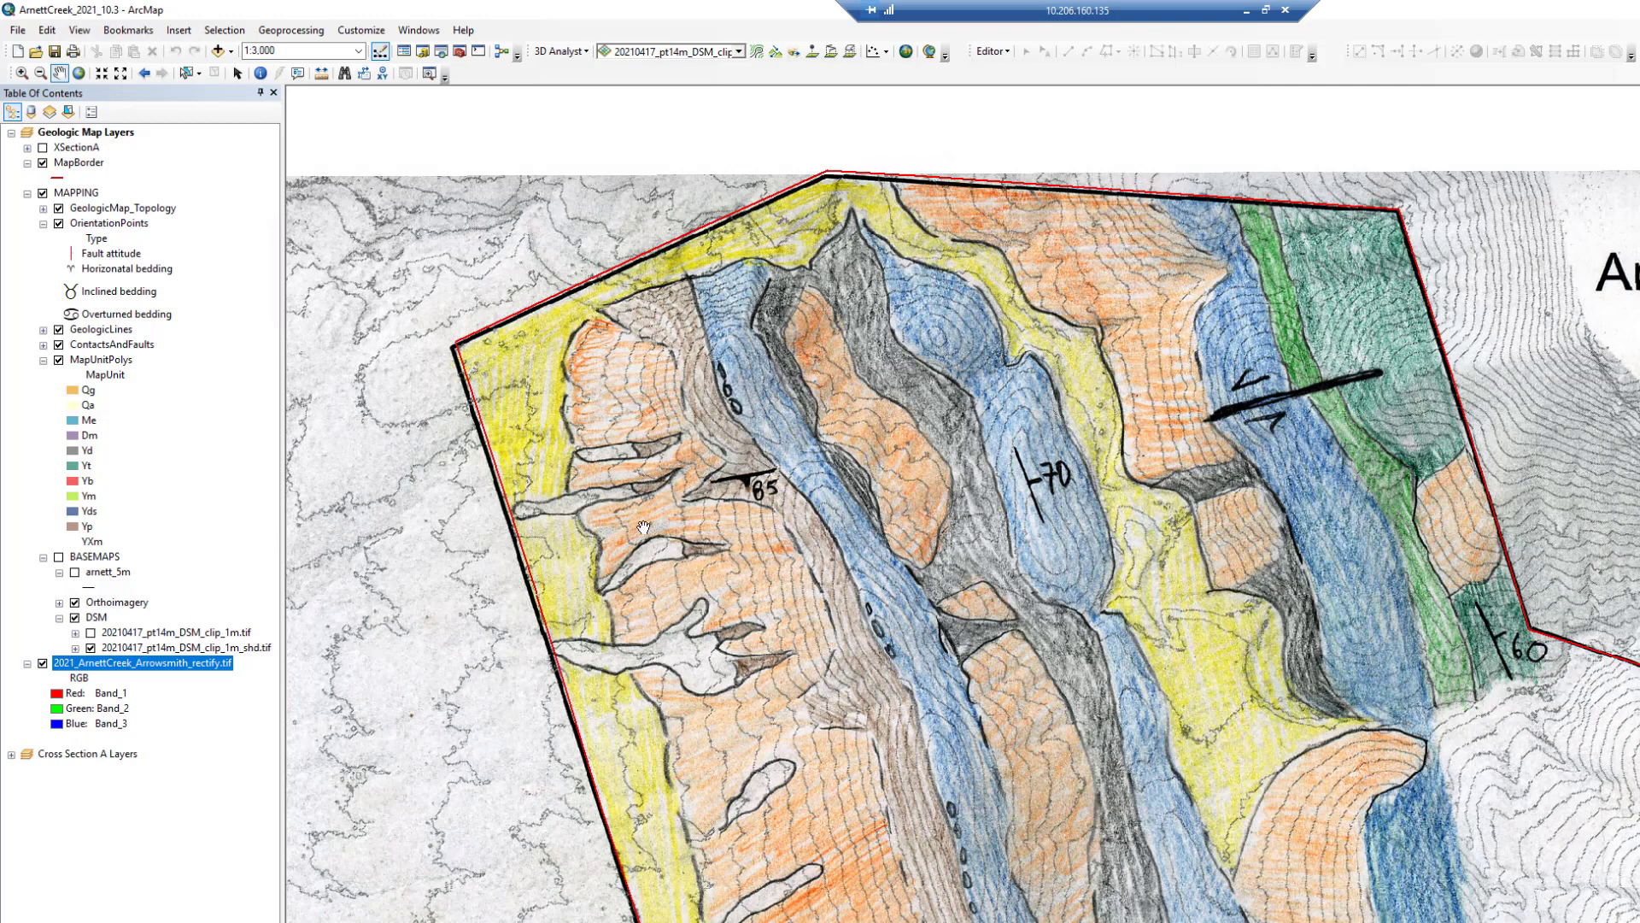
{"action": "left_click", "coordinate": [992, 51]}
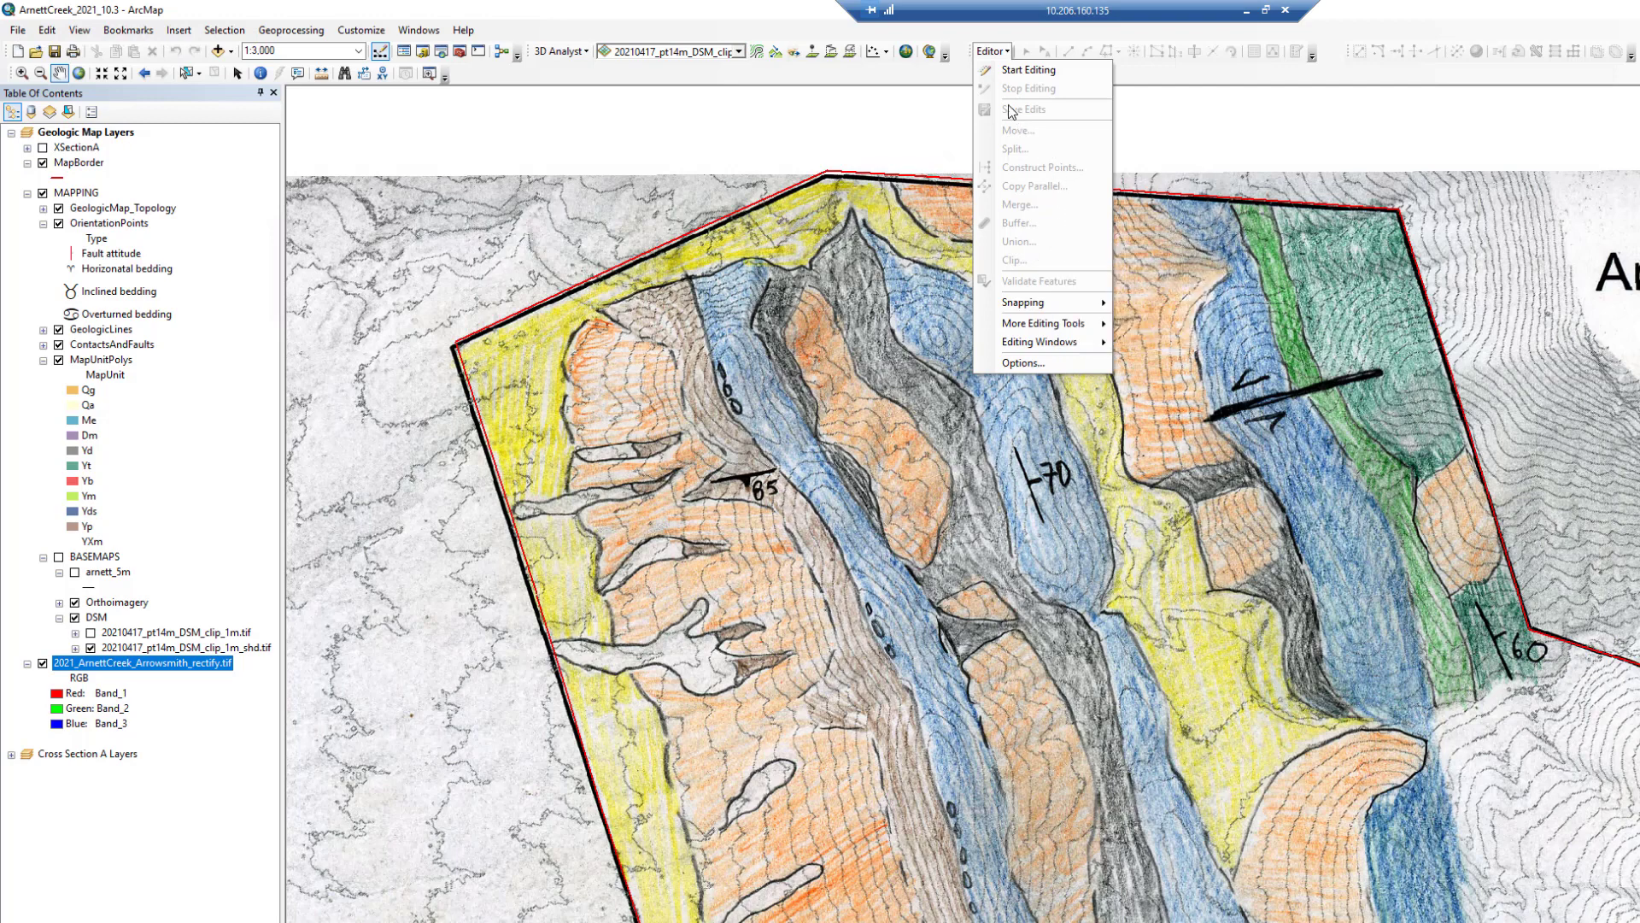
{"action": "left_click", "coordinate": [960, 34]}
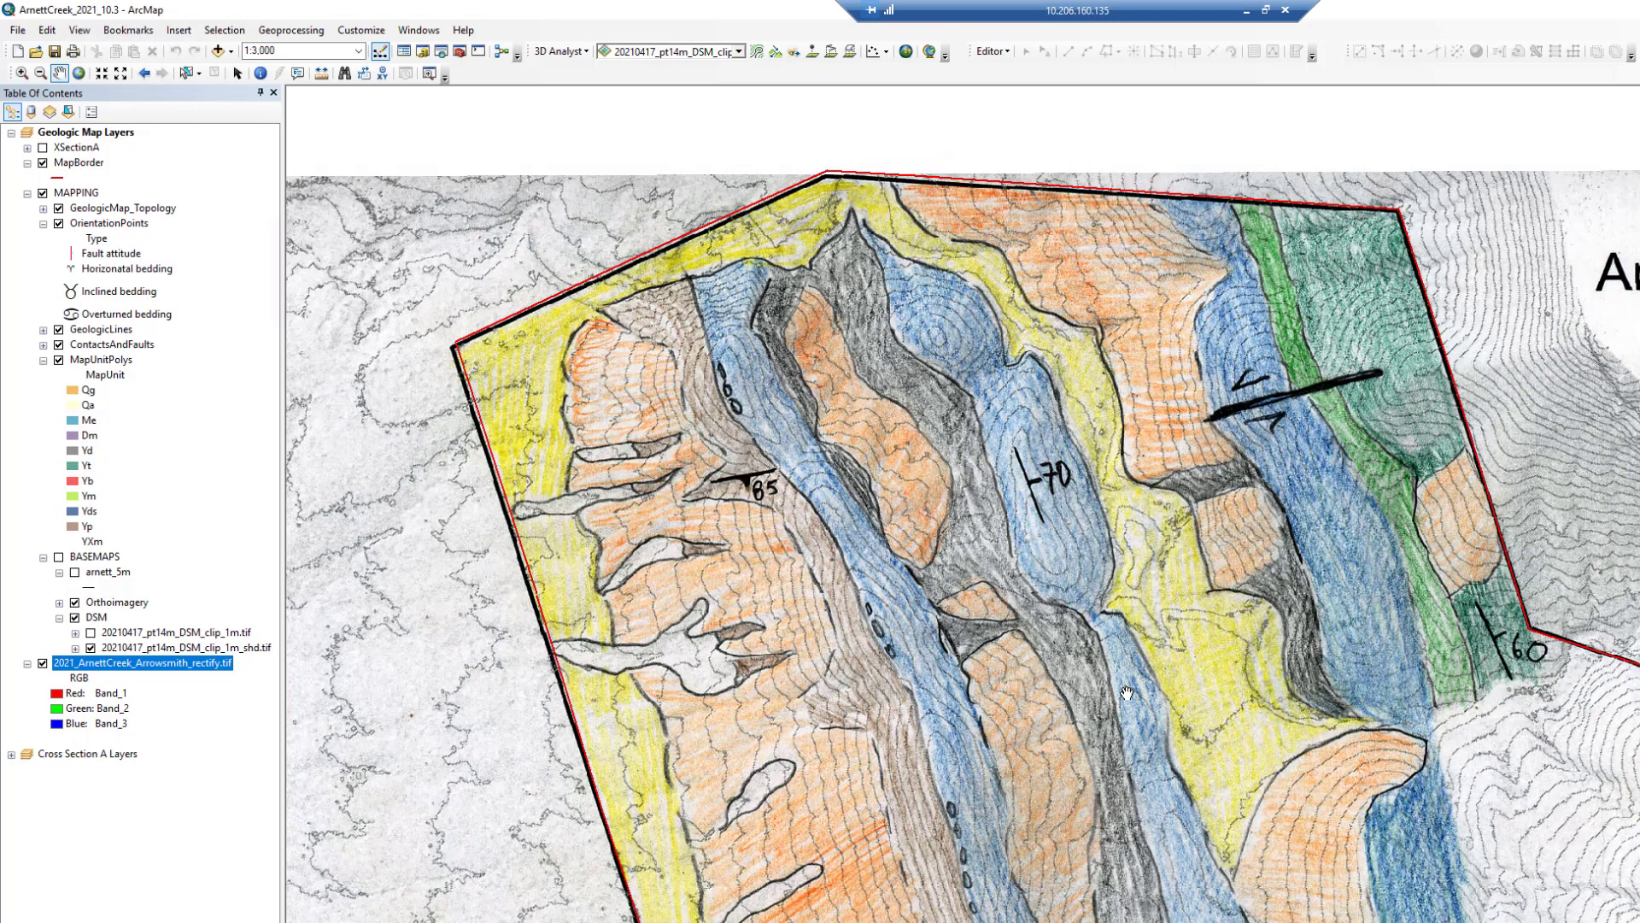
{"action": "left_click_drag", "start_coordinate": [1127, 693], "coordinate": [1065, 647]}
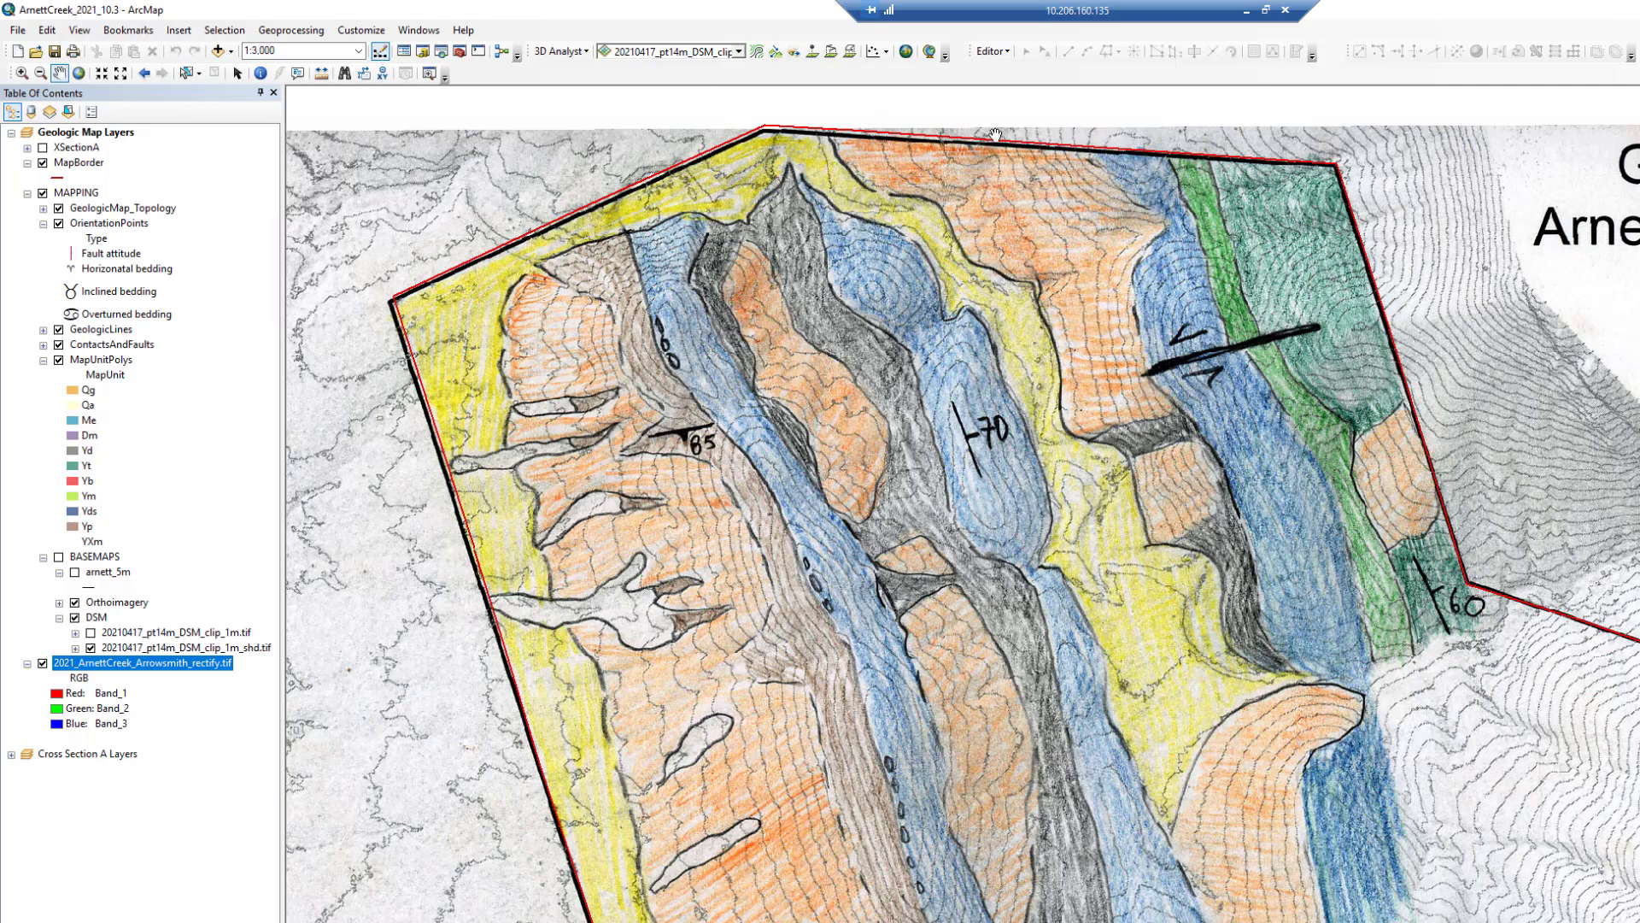
- Start an edit session on the ContactsAndFaults workspace, continuing past the warnings, and open the Create Features window
{"action": "left_click", "coordinate": [1008, 54]}
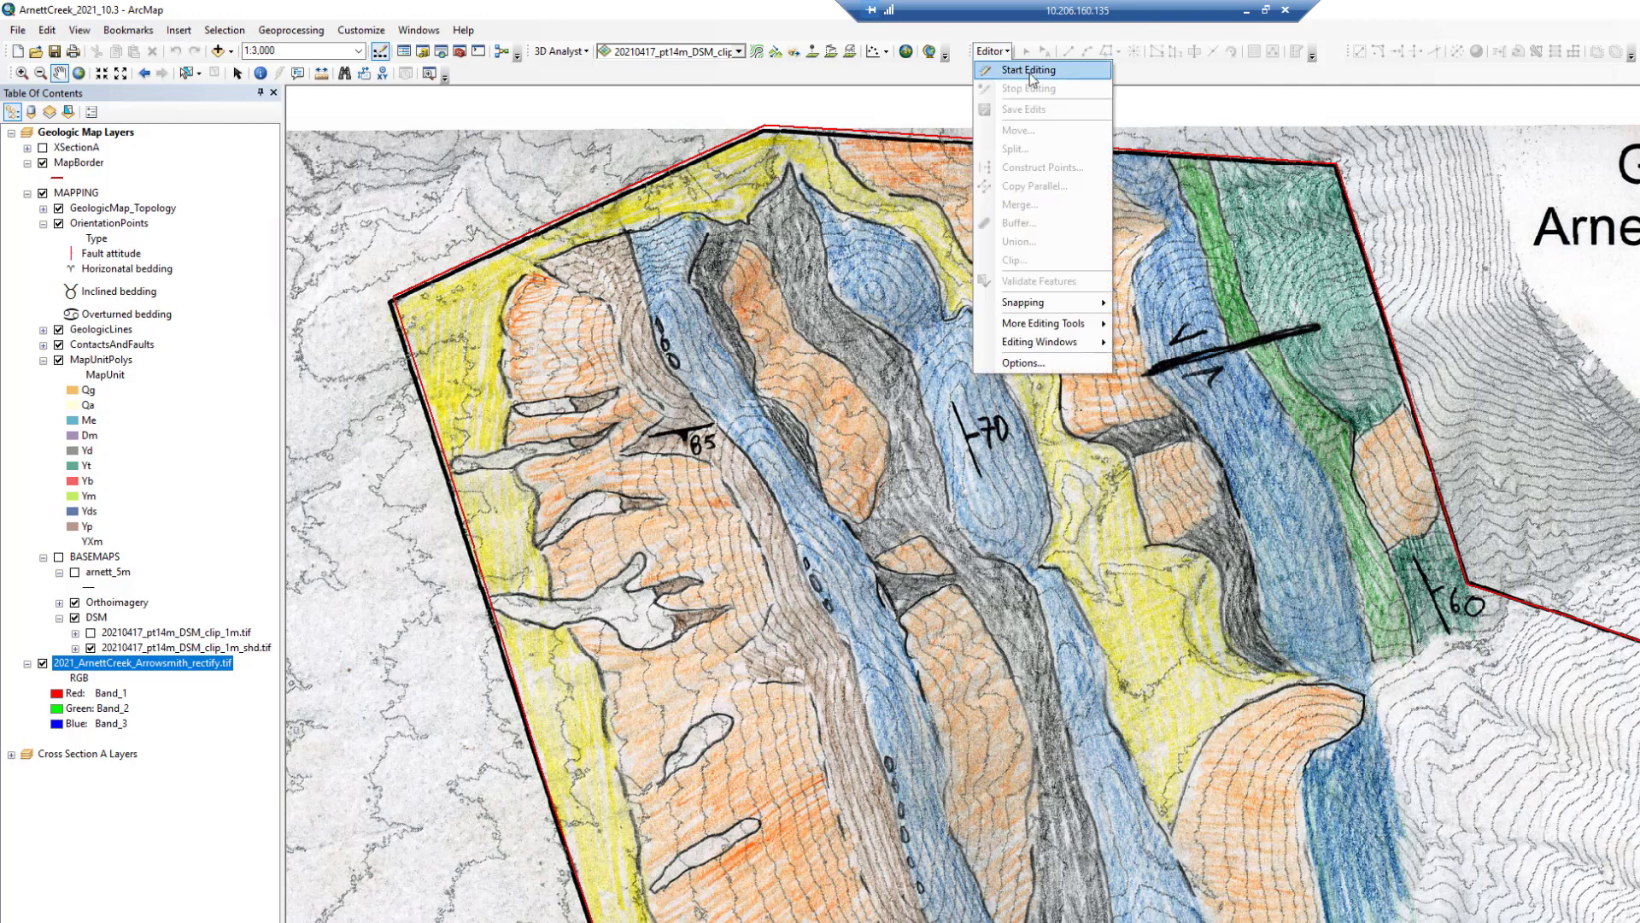
{"action": "left_click", "coordinate": [1030, 72]}
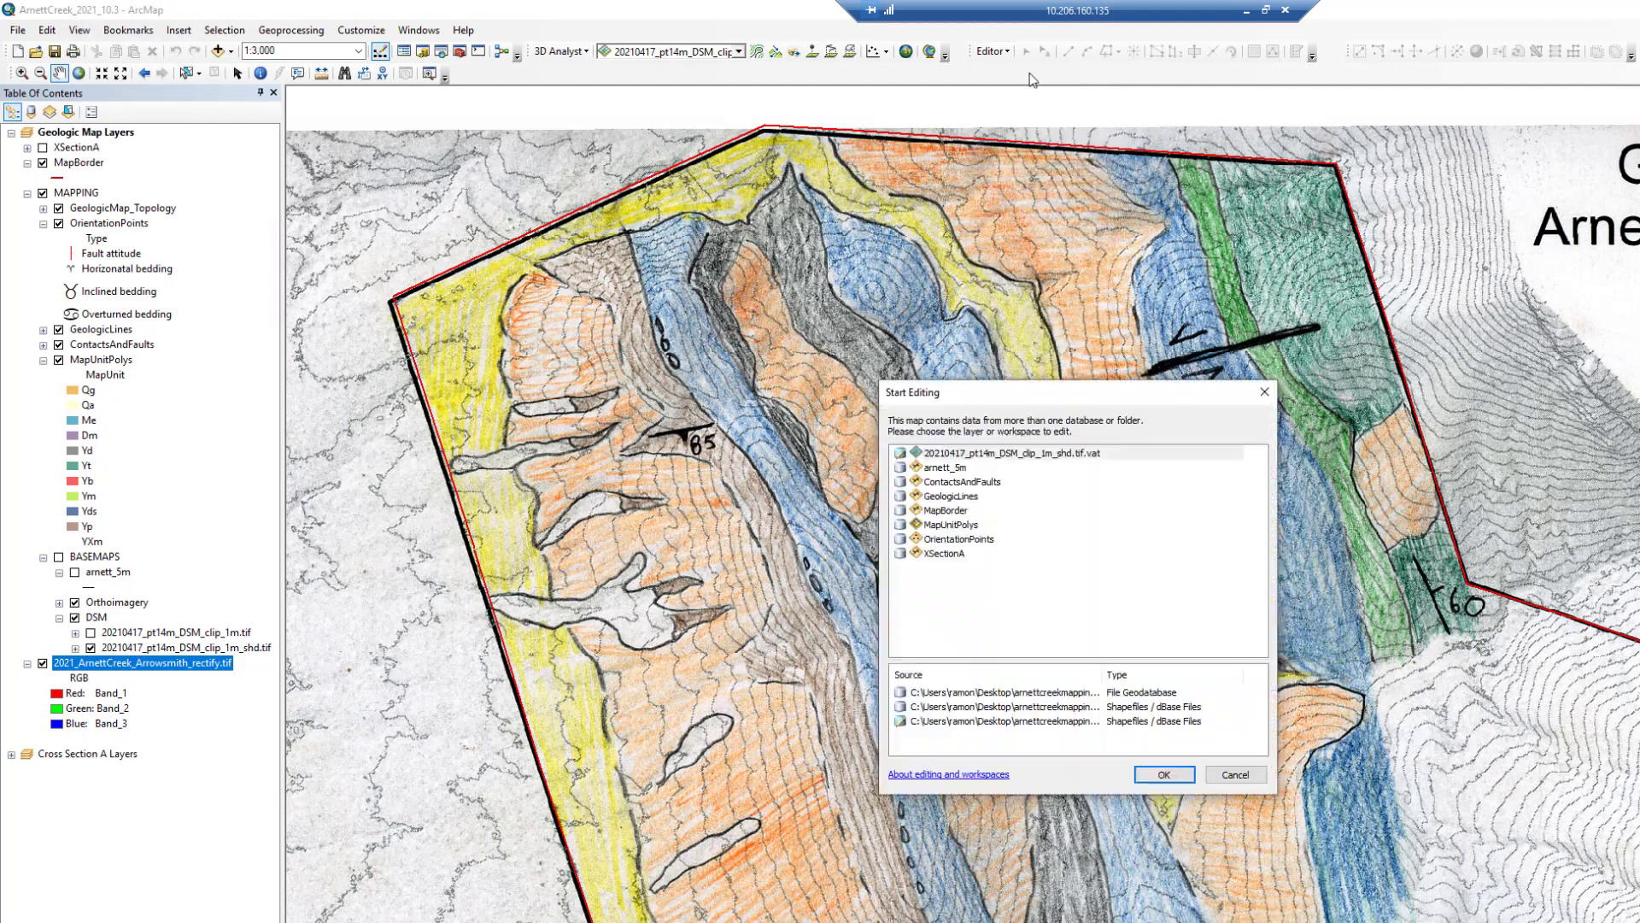
{"action": "left_click", "coordinate": [967, 483]}
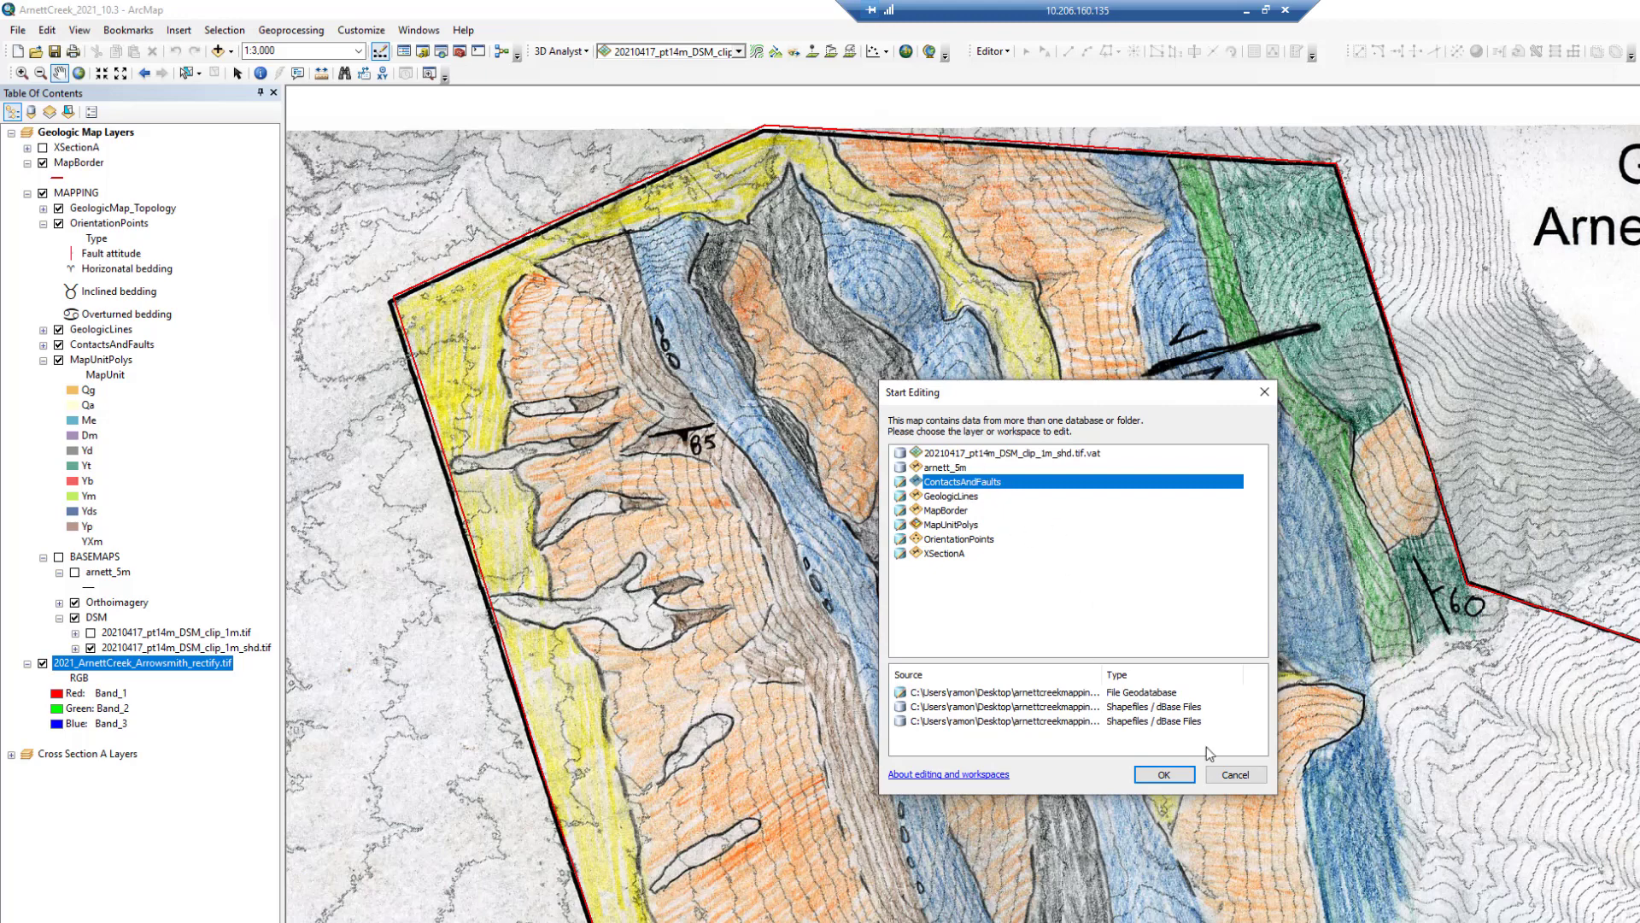
{"action": "left_click", "coordinate": [1165, 775]}
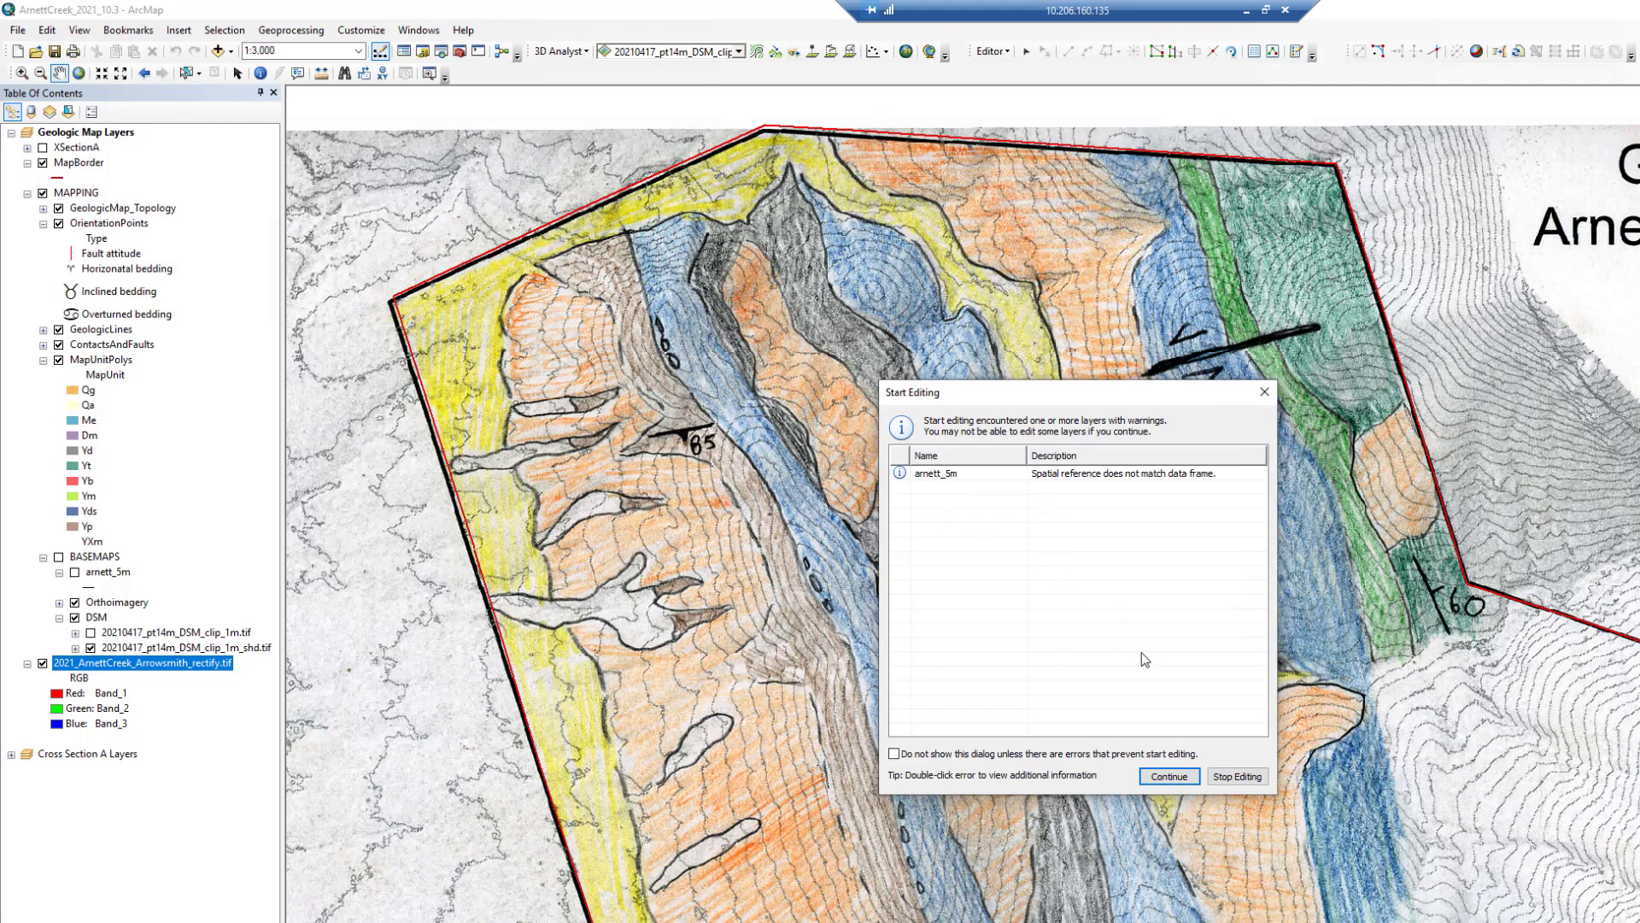
{"action": "left_click", "coordinate": [1171, 780]}
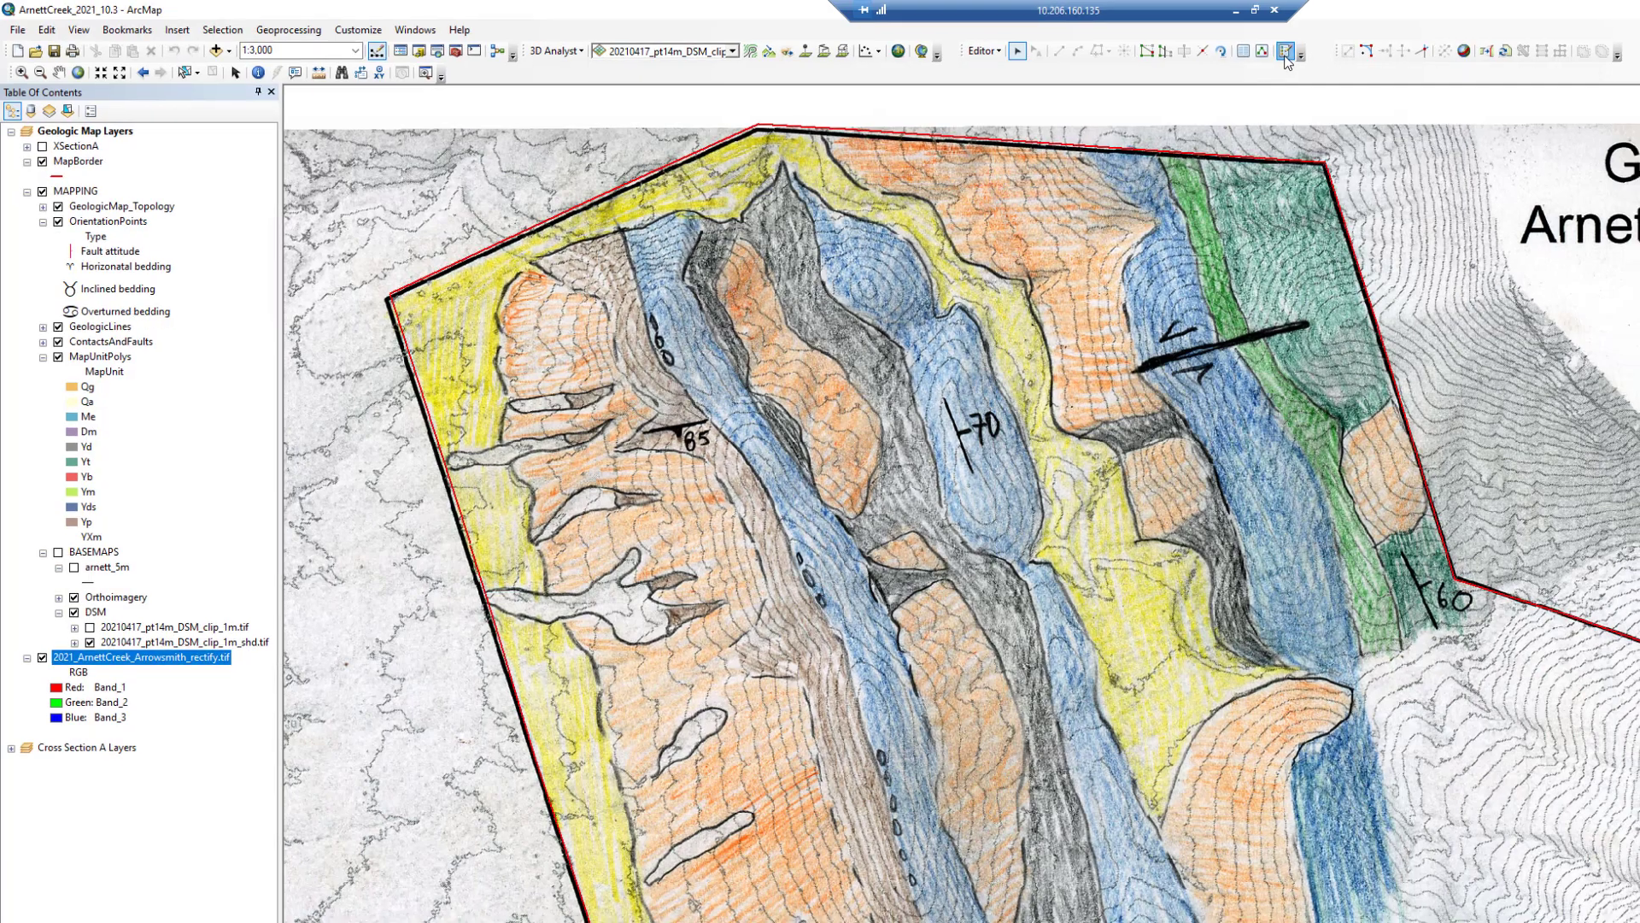
{"action": "left_click", "coordinate": [1296, 53]}
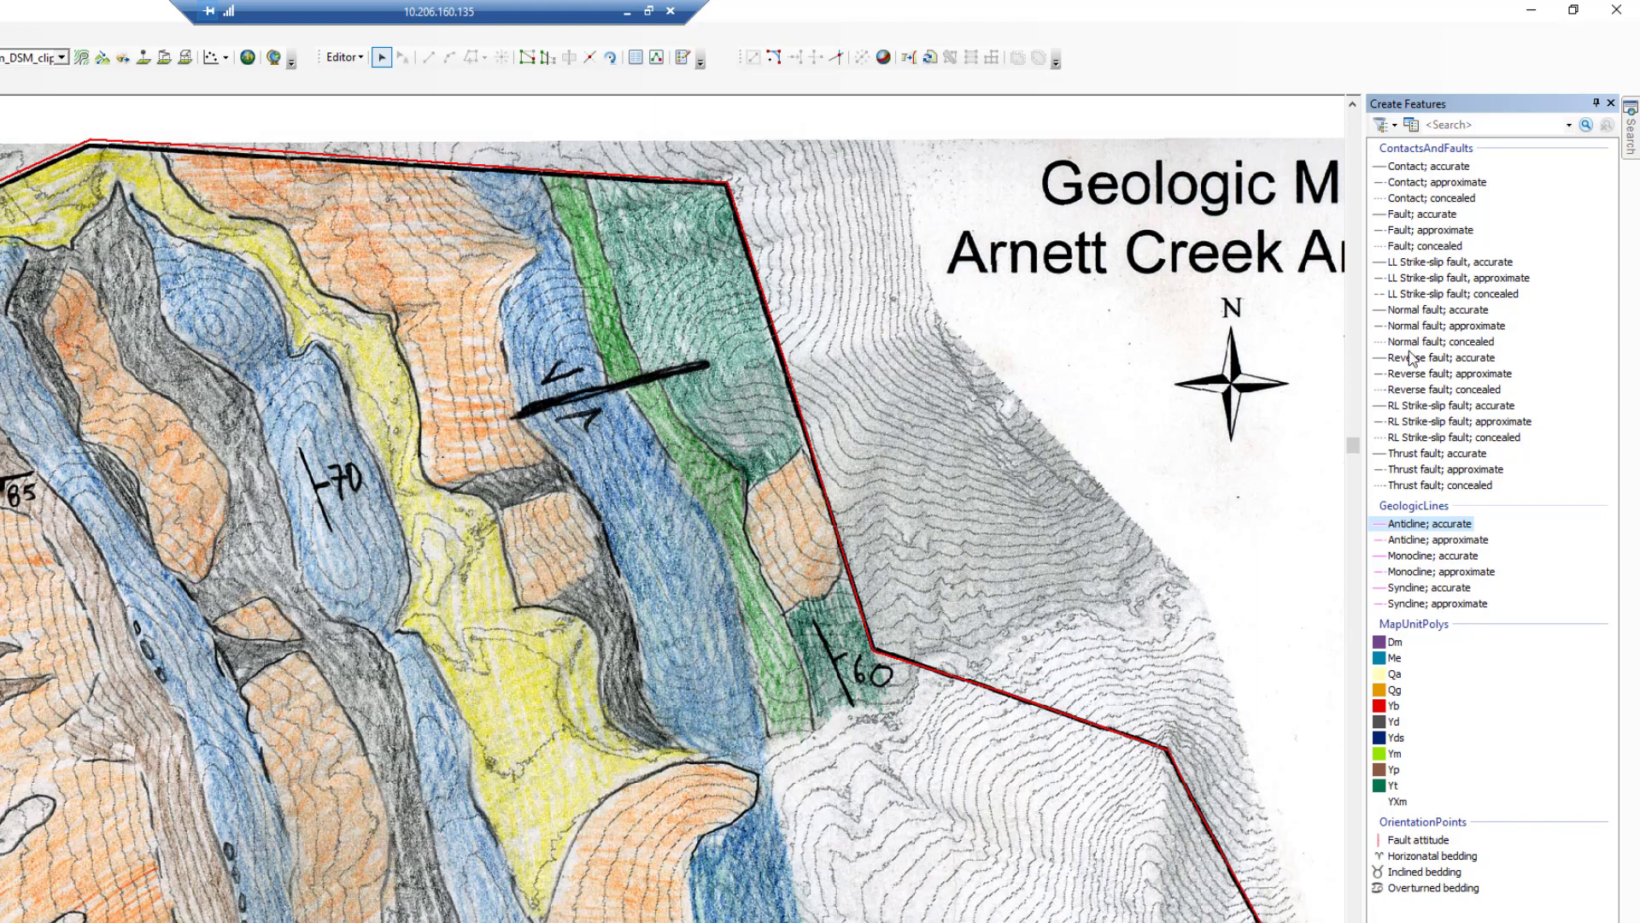
- Draw an accurate contact line along the map's southern border from the lower-left corner to the right edge
{"action": "left_click", "coordinate": [1428, 166]}
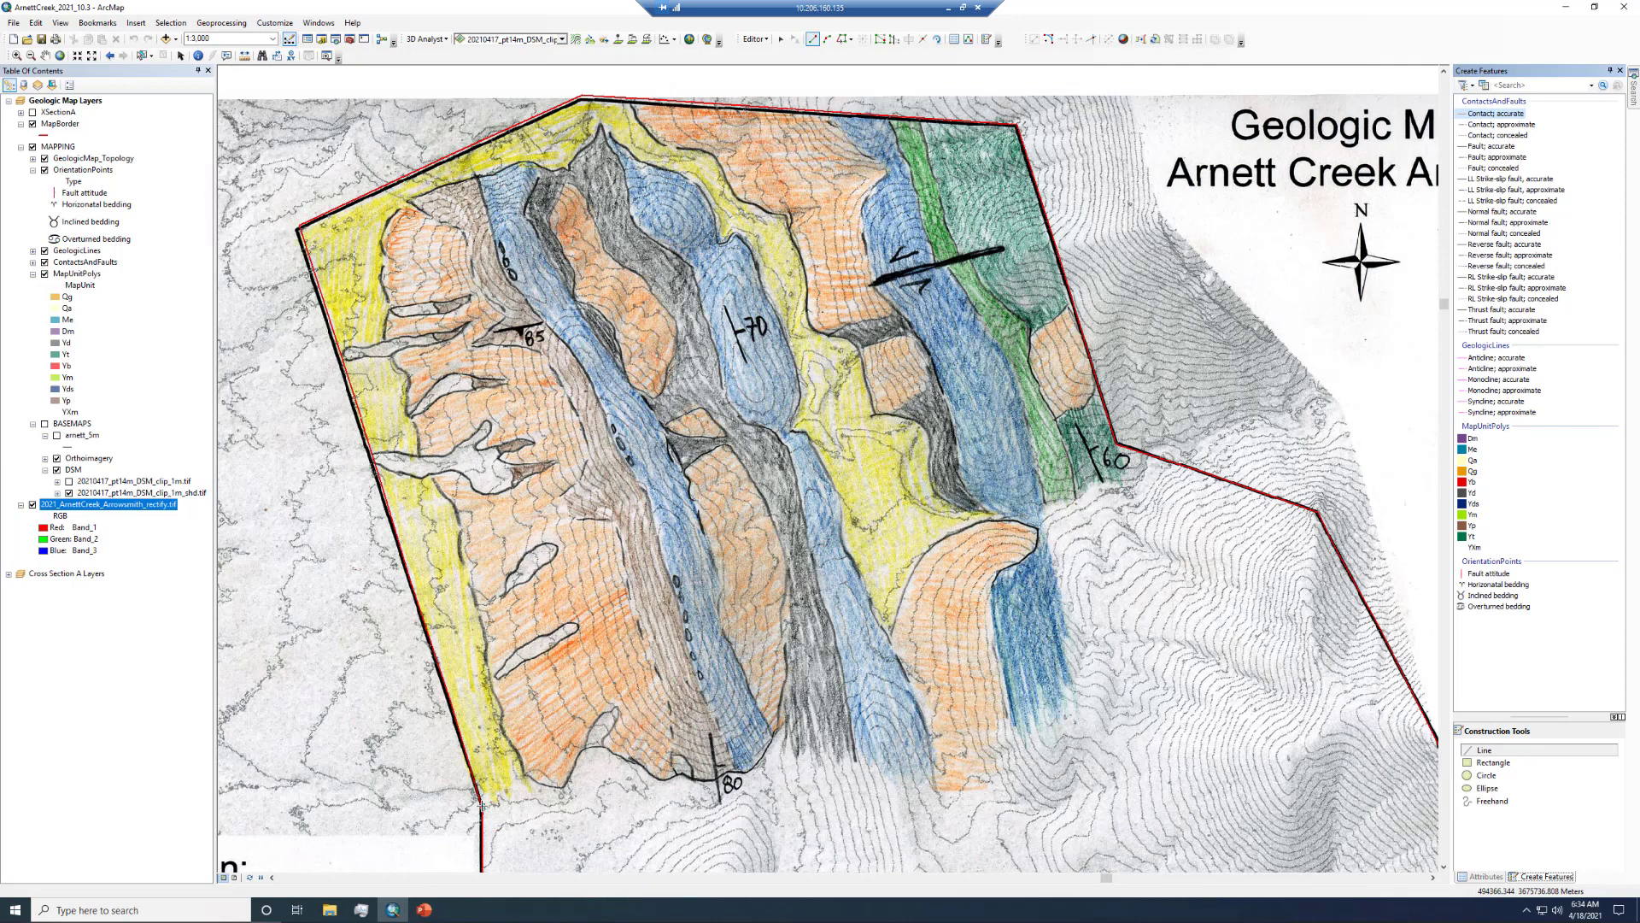
{"action": "left_click", "coordinate": [483, 804]}
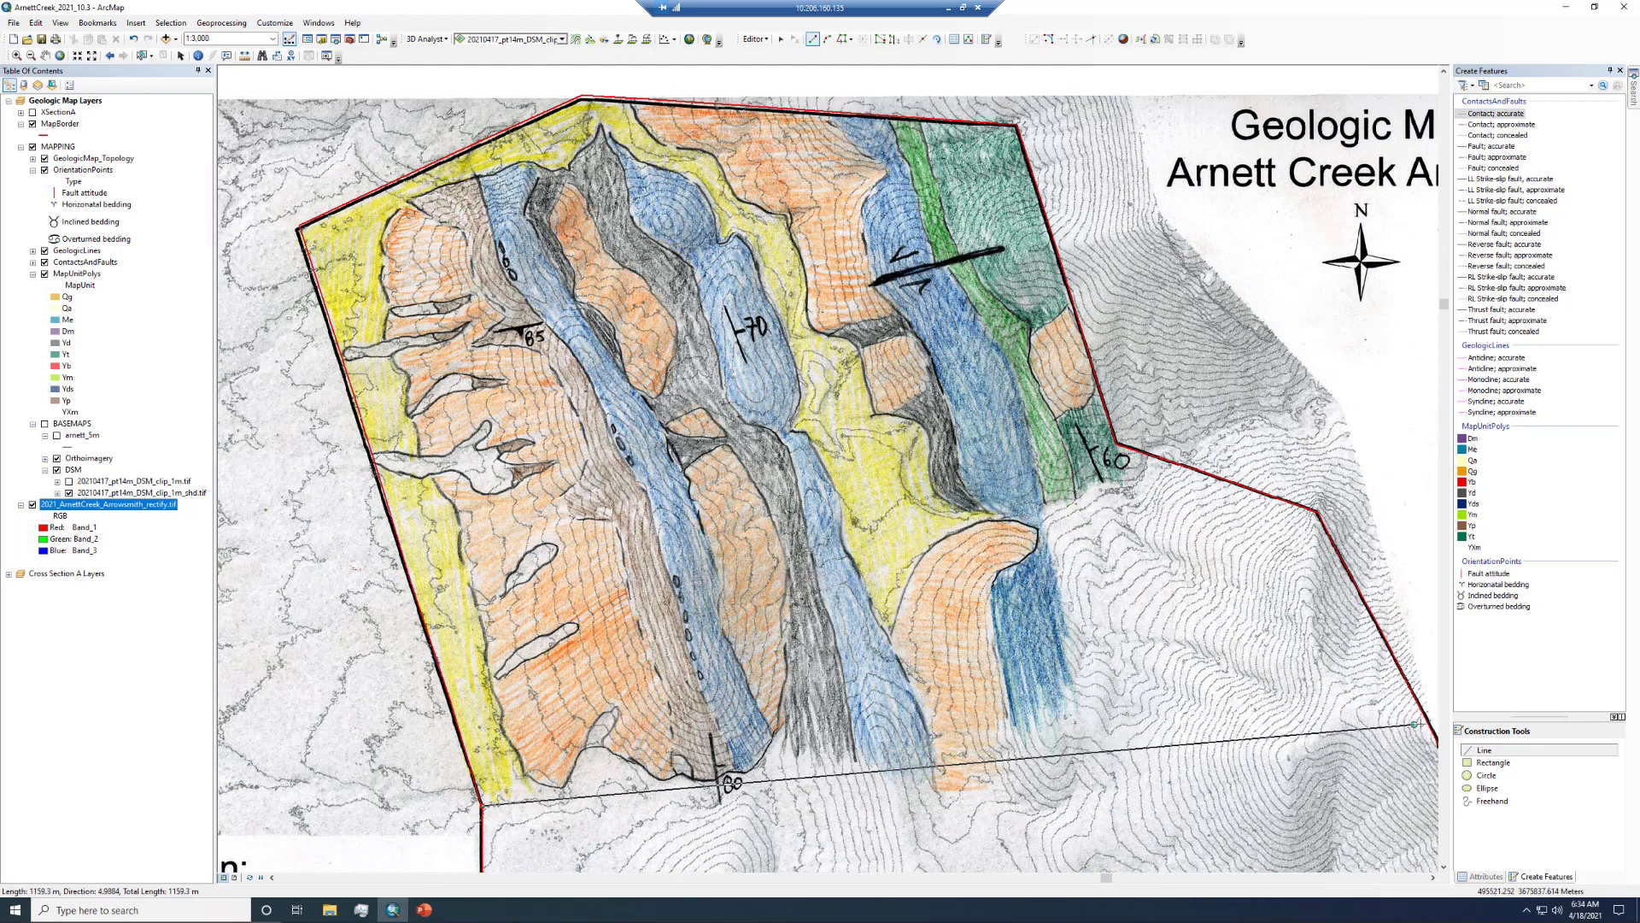
{"action": "double_click", "coordinate": [1424, 725]}
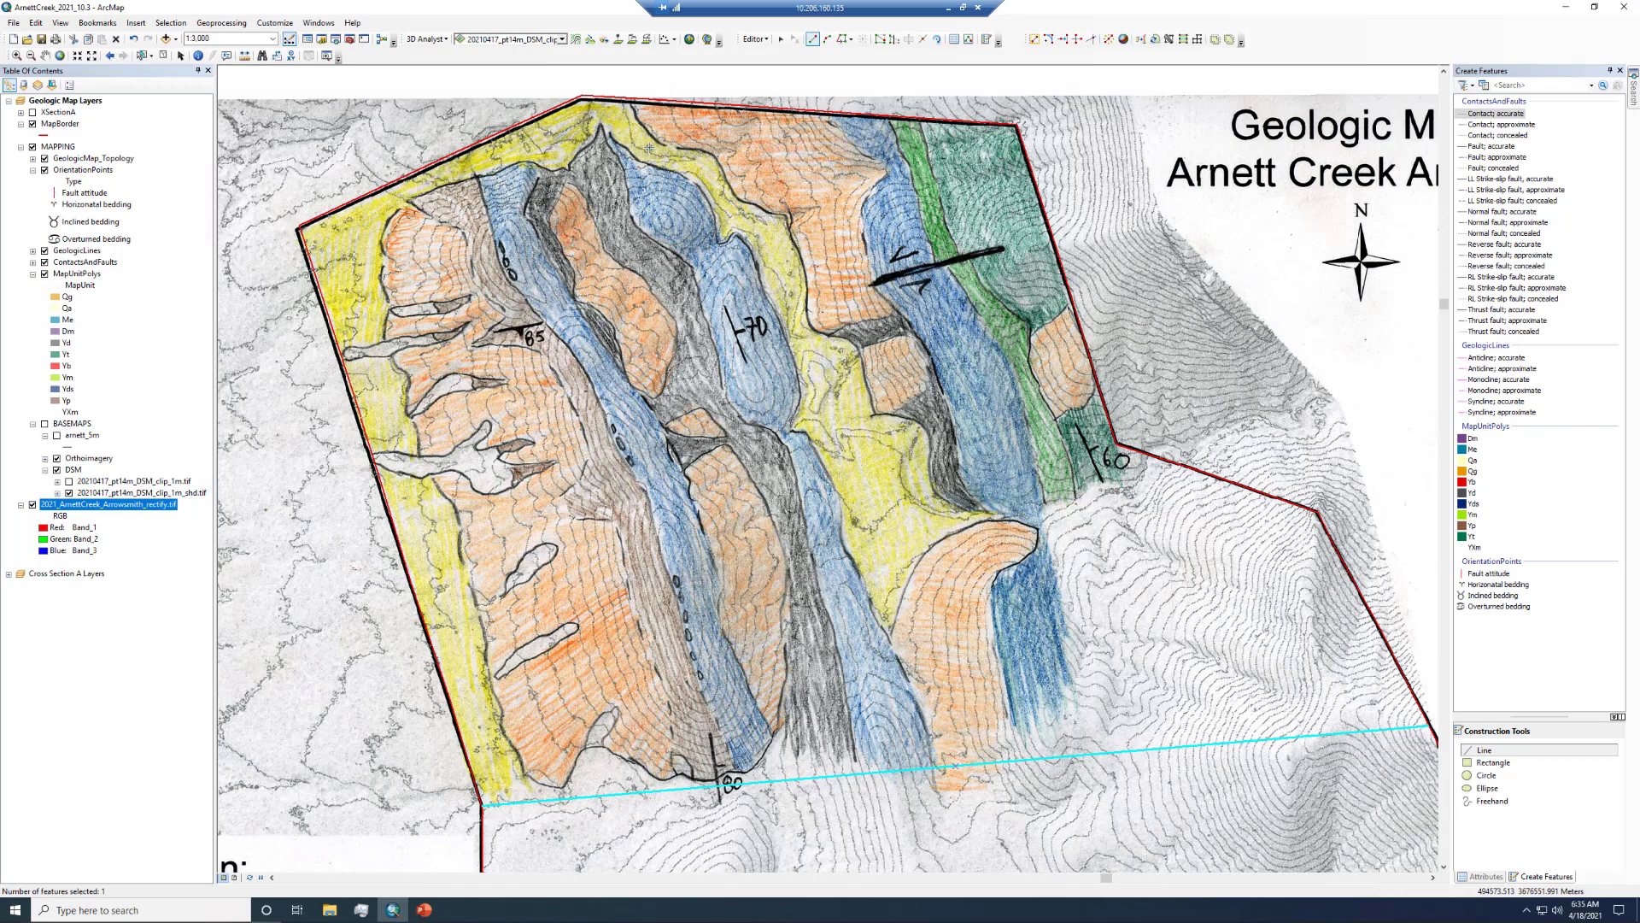
- Open the Snapping Environment and enable vertex, edge and end snapping for the MapBorder and ContactsAndFaults layers
{"action": "left_click", "coordinate": [441, 498]}
{"action": "left_click", "coordinate": [764, 43]}
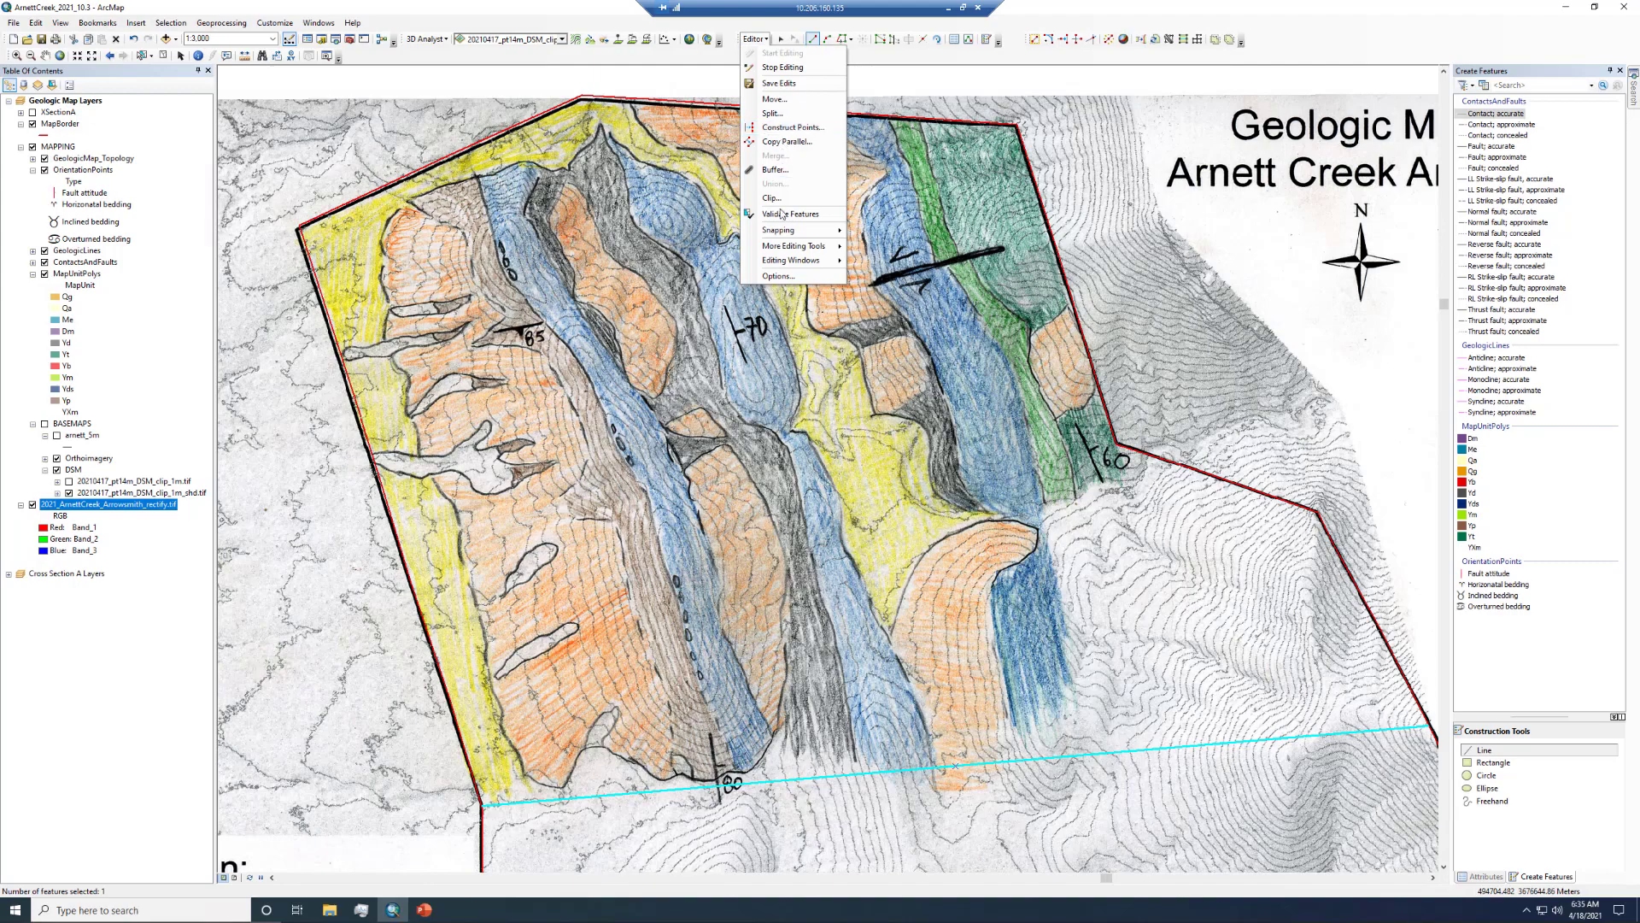
{"action": "mouse_move", "coordinate": [786, 232]}
{"action": "left_click", "coordinate": [898, 232]}
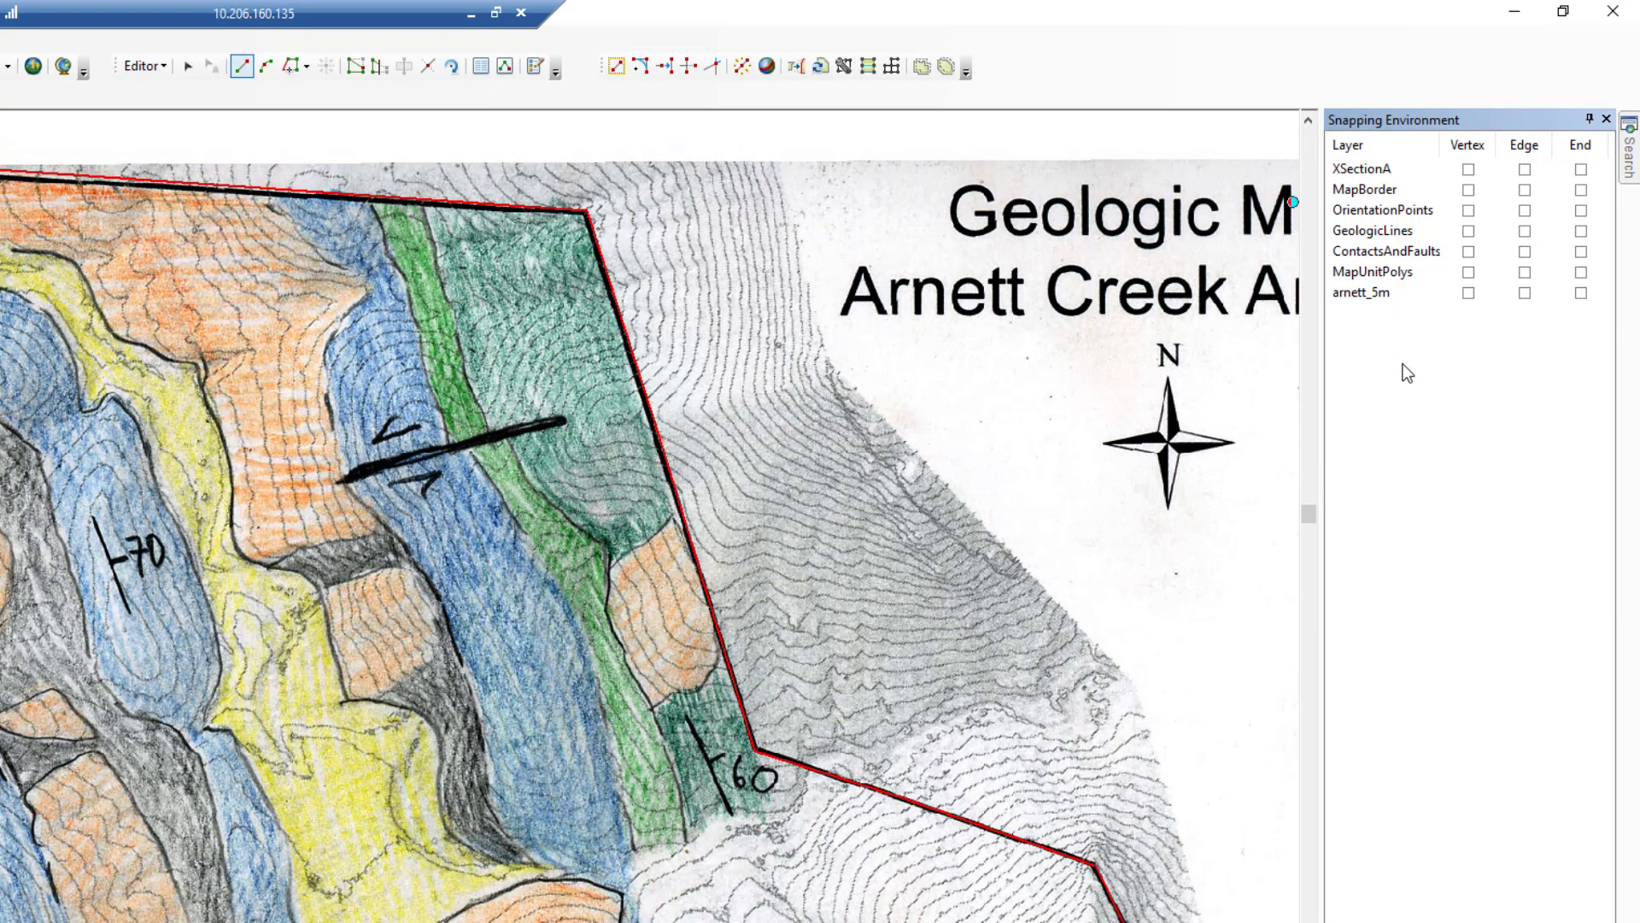
{"action": "left_click", "coordinate": [1471, 190]}
{"action": "left_click", "coordinate": [1526, 190]}
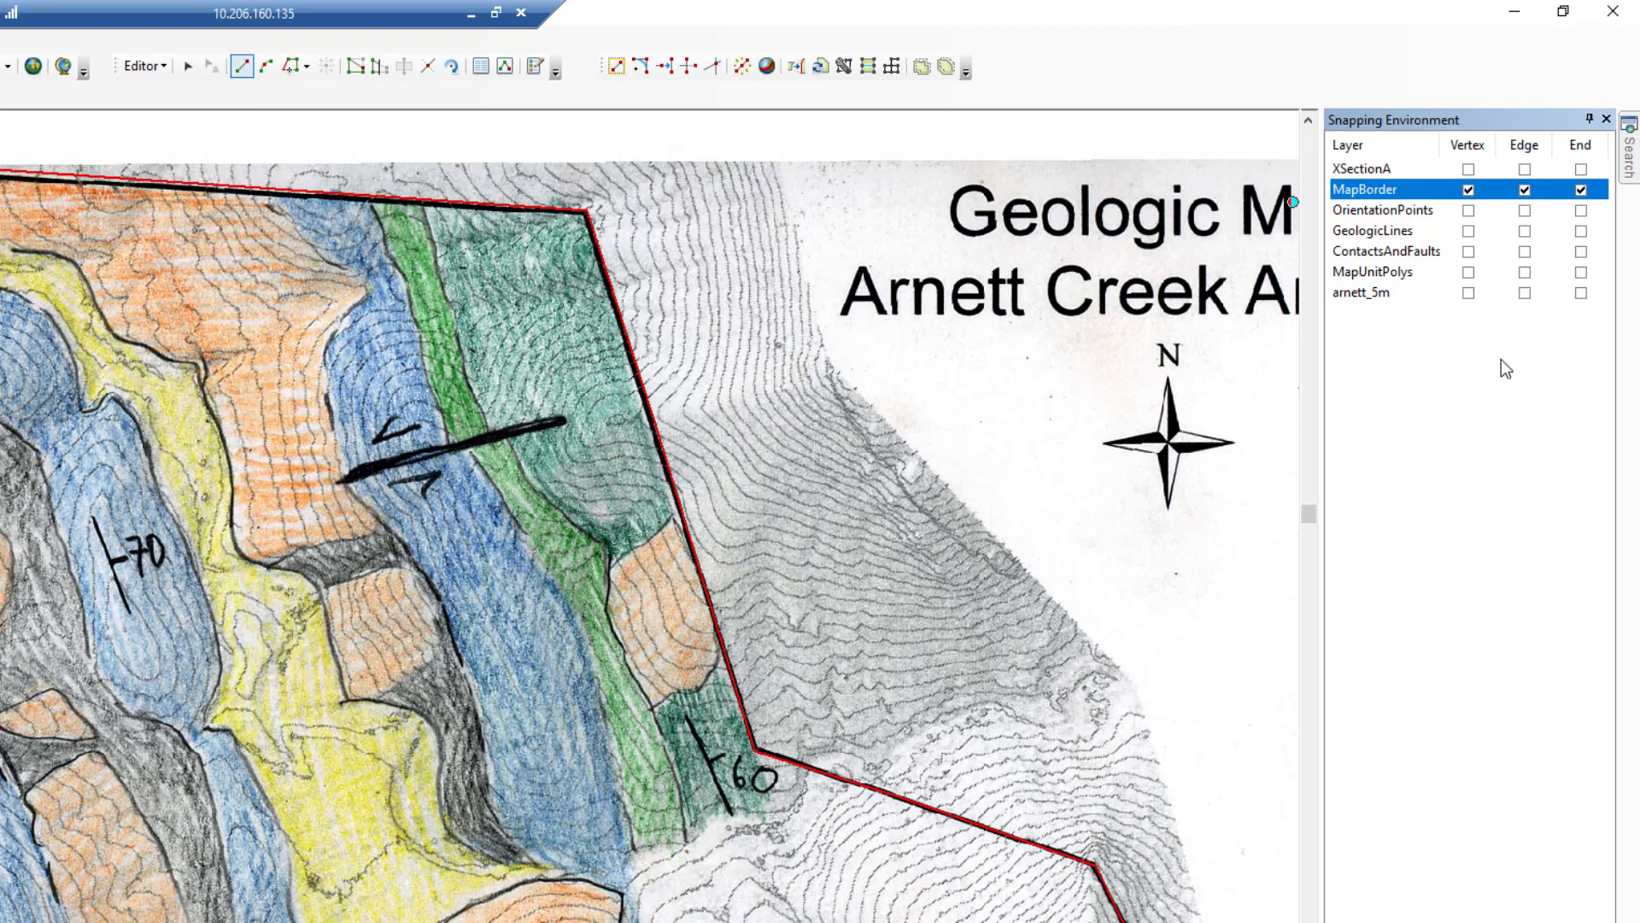
{"action": "left_click", "coordinate": [1469, 252]}
{"action": "left_click", "coordinate": [1525, 251]}
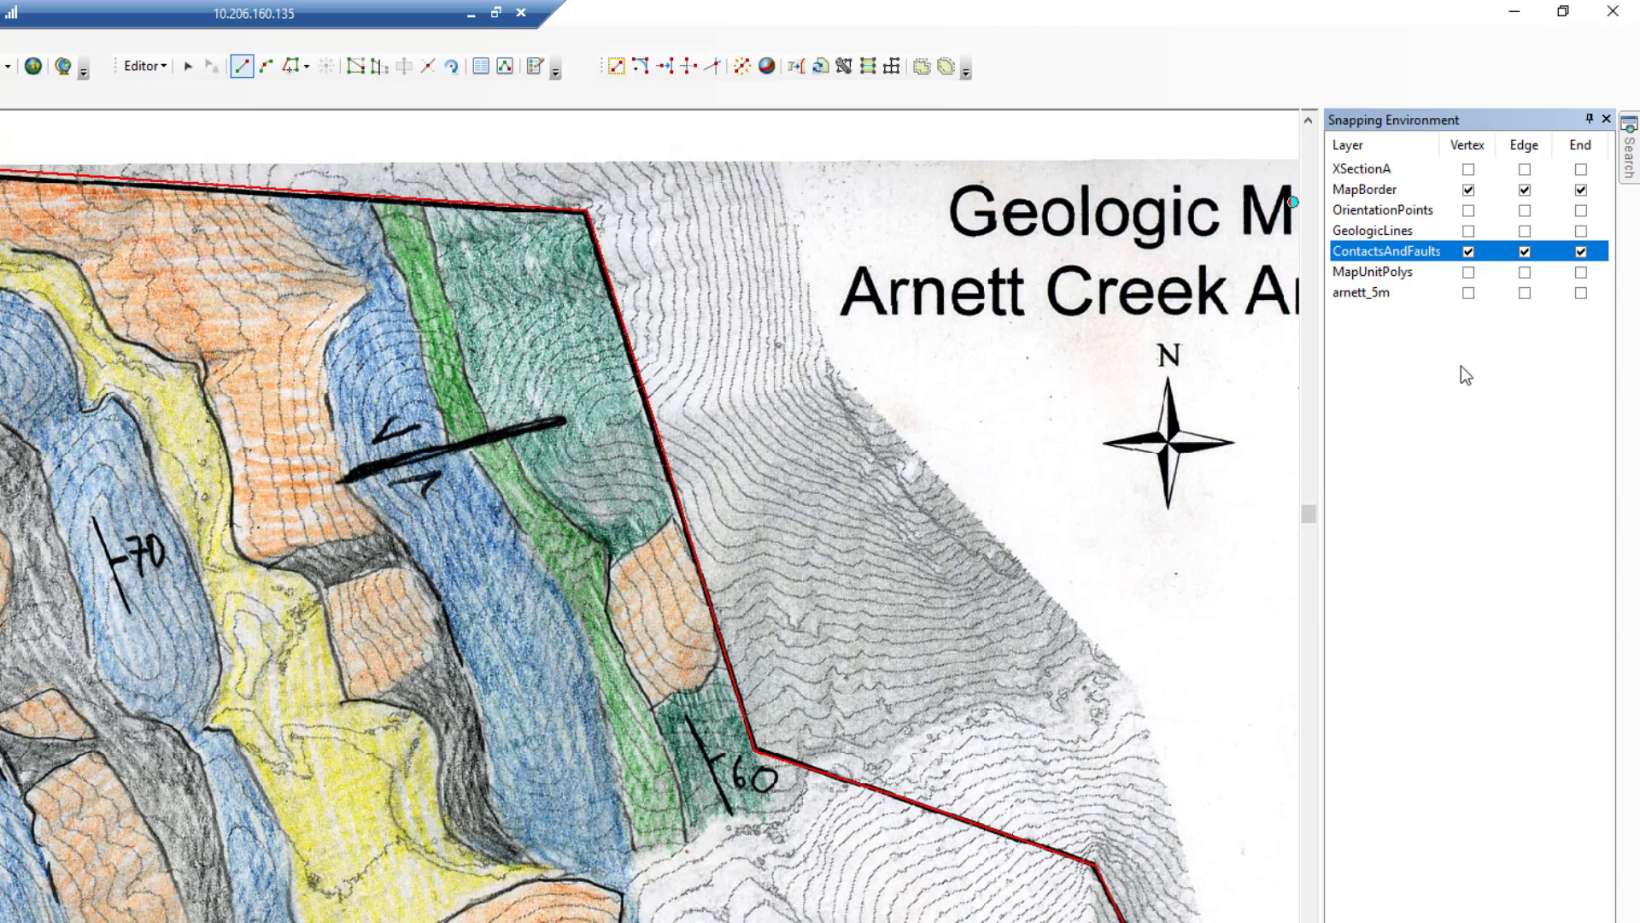
{"action": "left_click", "coordinate": [1606, 122]}
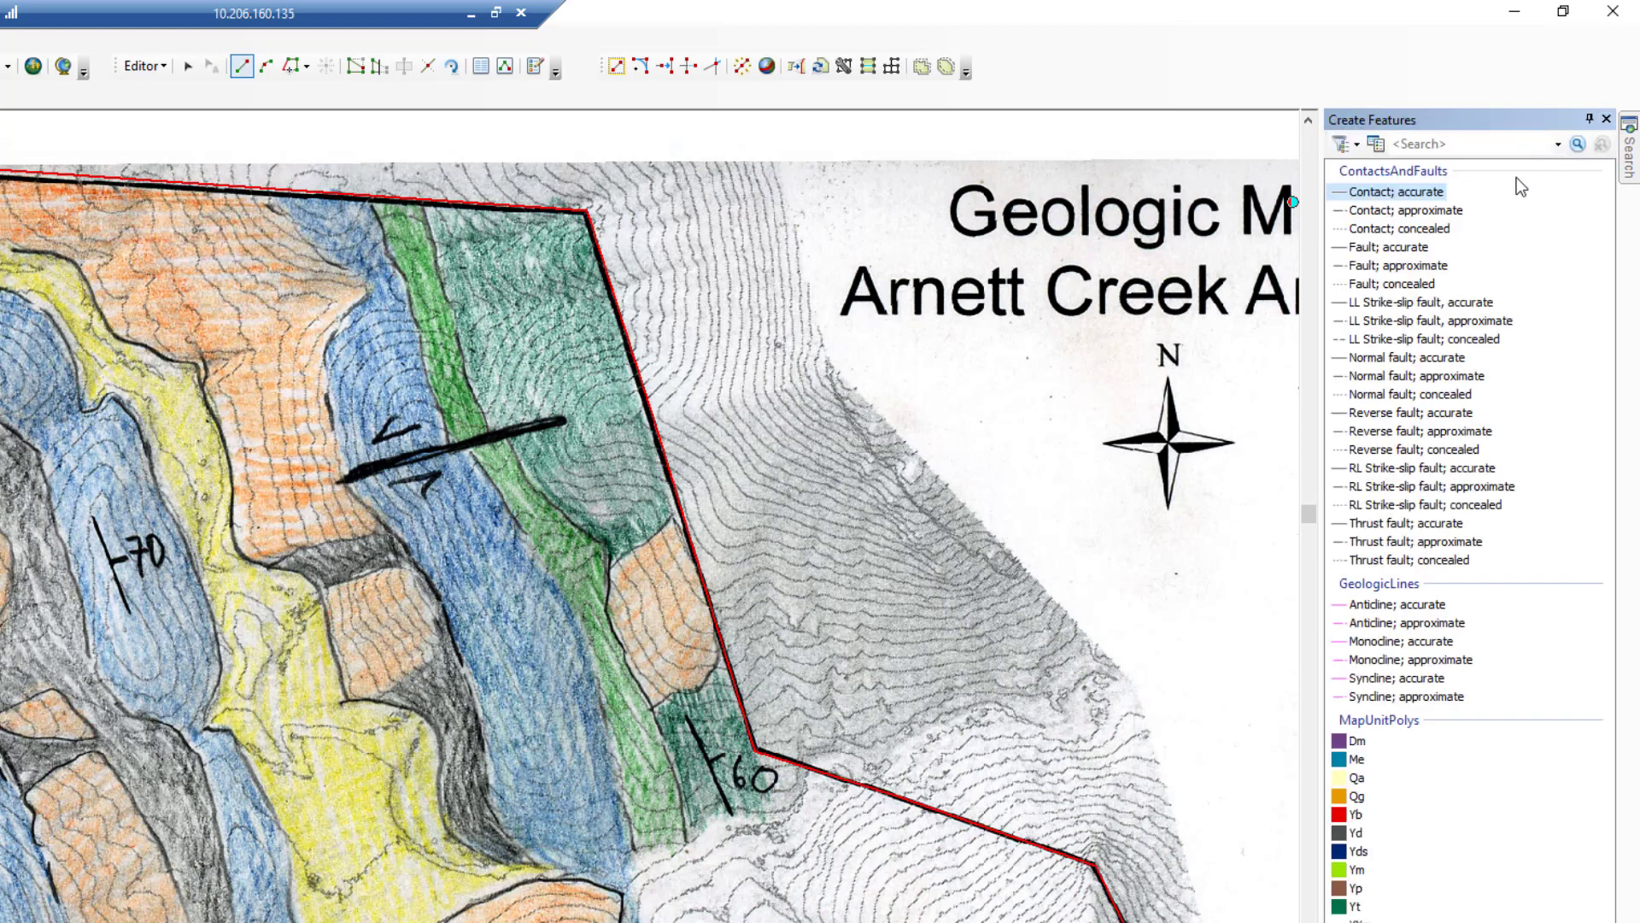
- Set the classic snapping tolerance to 10 pixels
{"action": "left_click", "coordinate": [167, 68]}
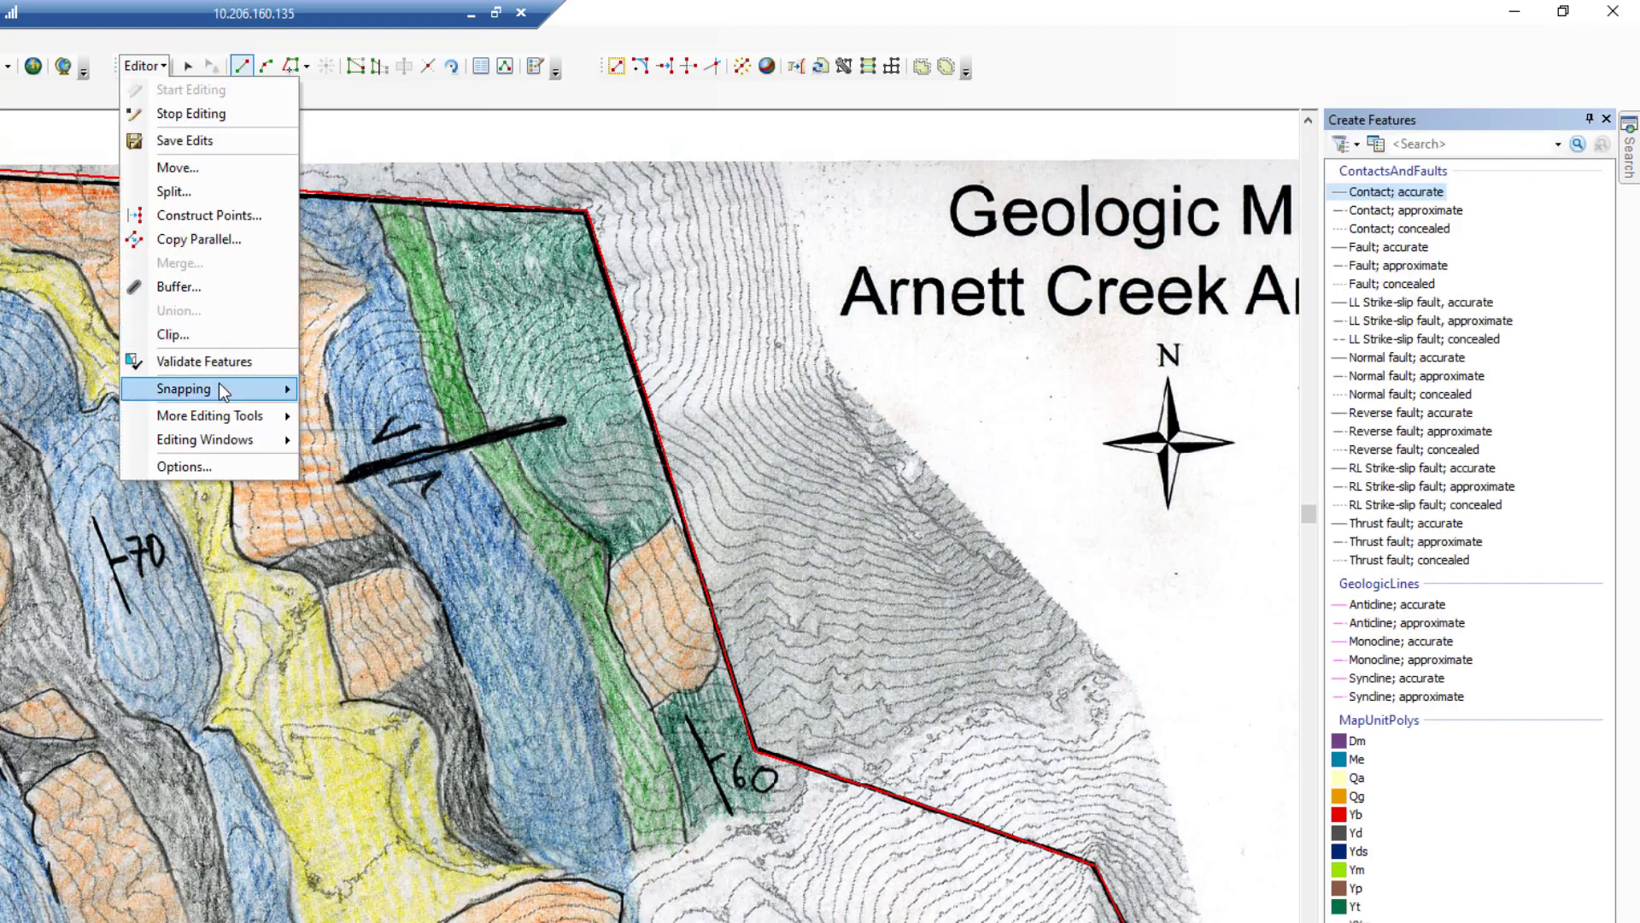
{"action": "mouse_move", "coordinate": [219, 386]}
{"action": "left_click", "coordinate": [377, 414]}
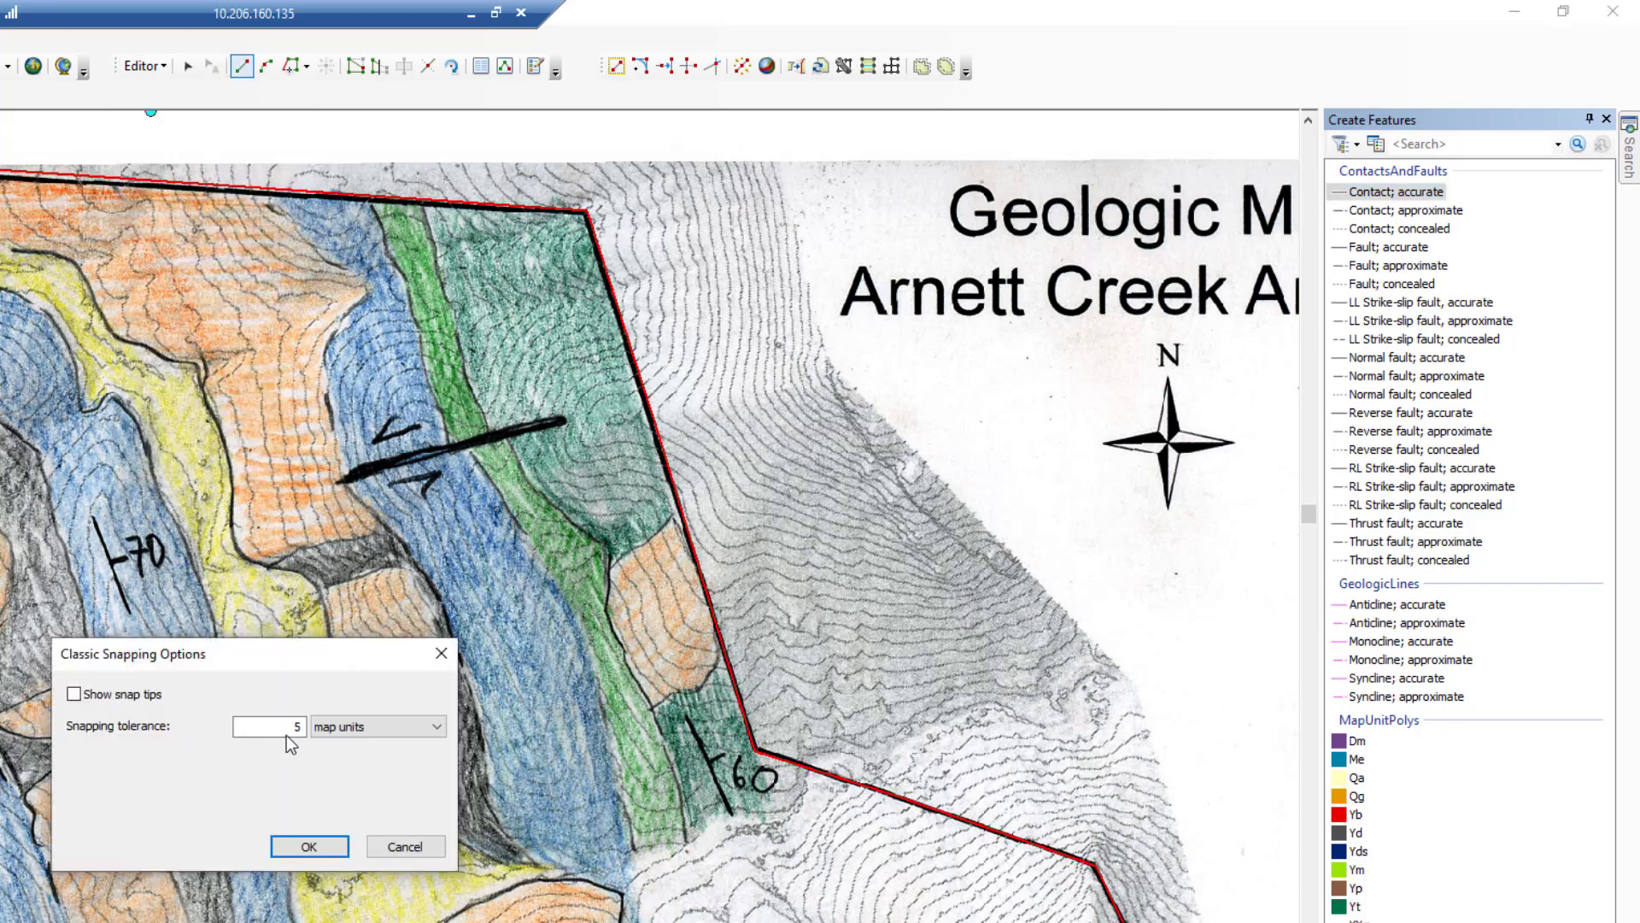
{"action": "left_click", "coordinate": [345, 735]}
{"action": "left_click", "coordinate": [326, 753]}
{"action": "left_click_drag", "start_coordinate": [275, 729], "coordinate": [301, 729]}
{"action": "type", "text": "10"}
{"action": "left_click", "coordinate": [309, 847]}
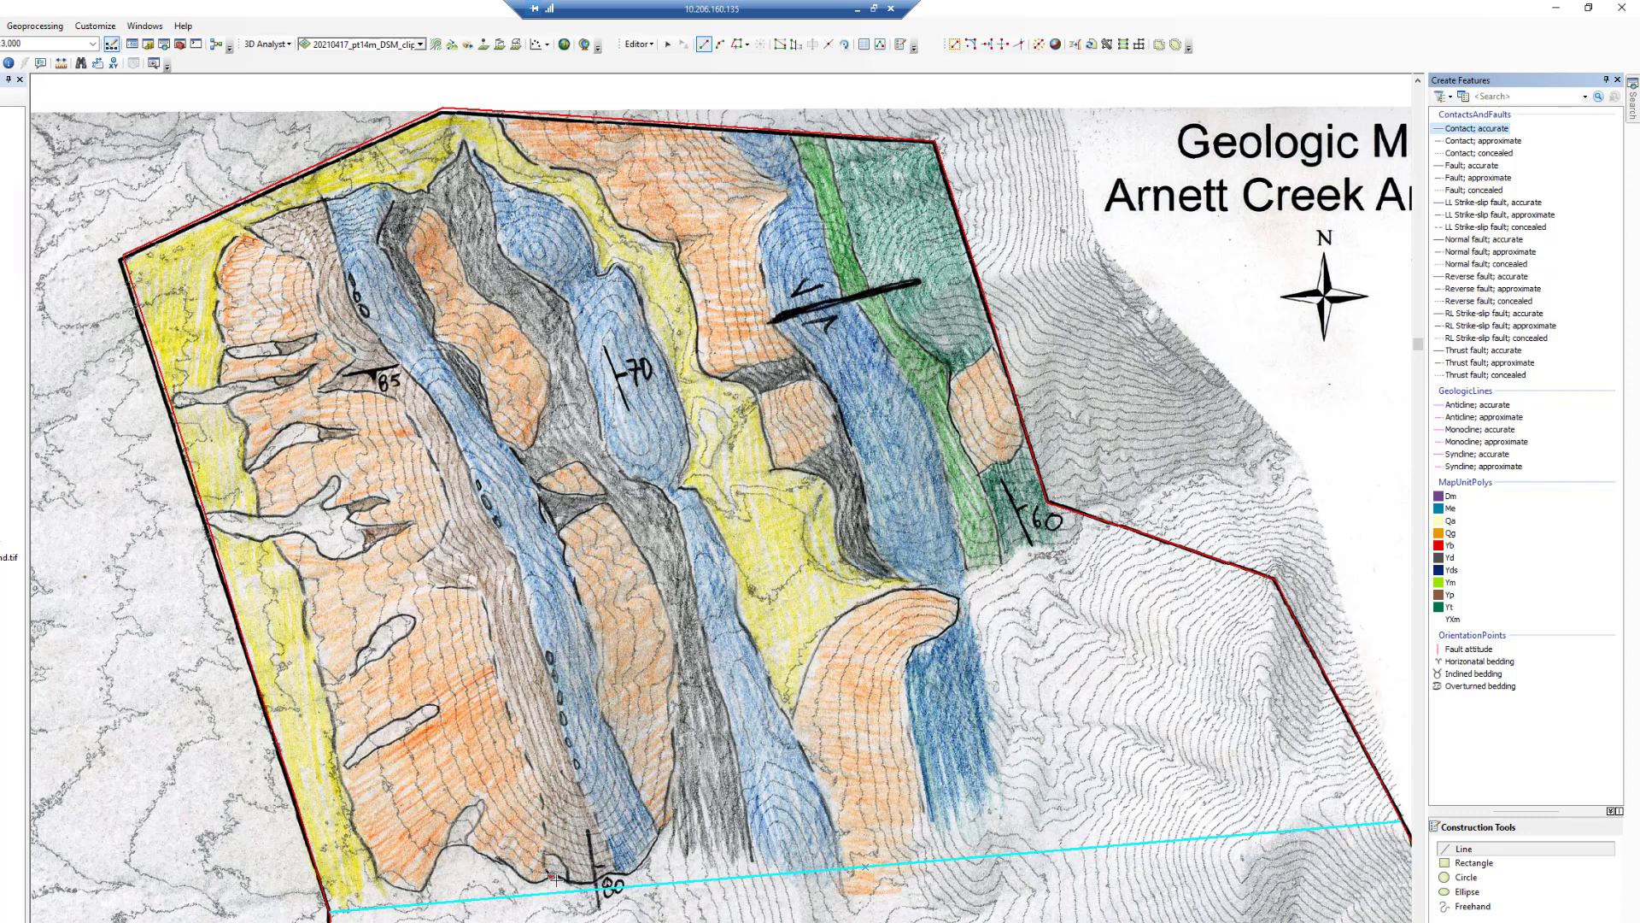
- Digitize the accurate contact segments near the 80 attitude symbol at the map's southern edge
{"action": "left_click", "coordinate": [550, 875]}
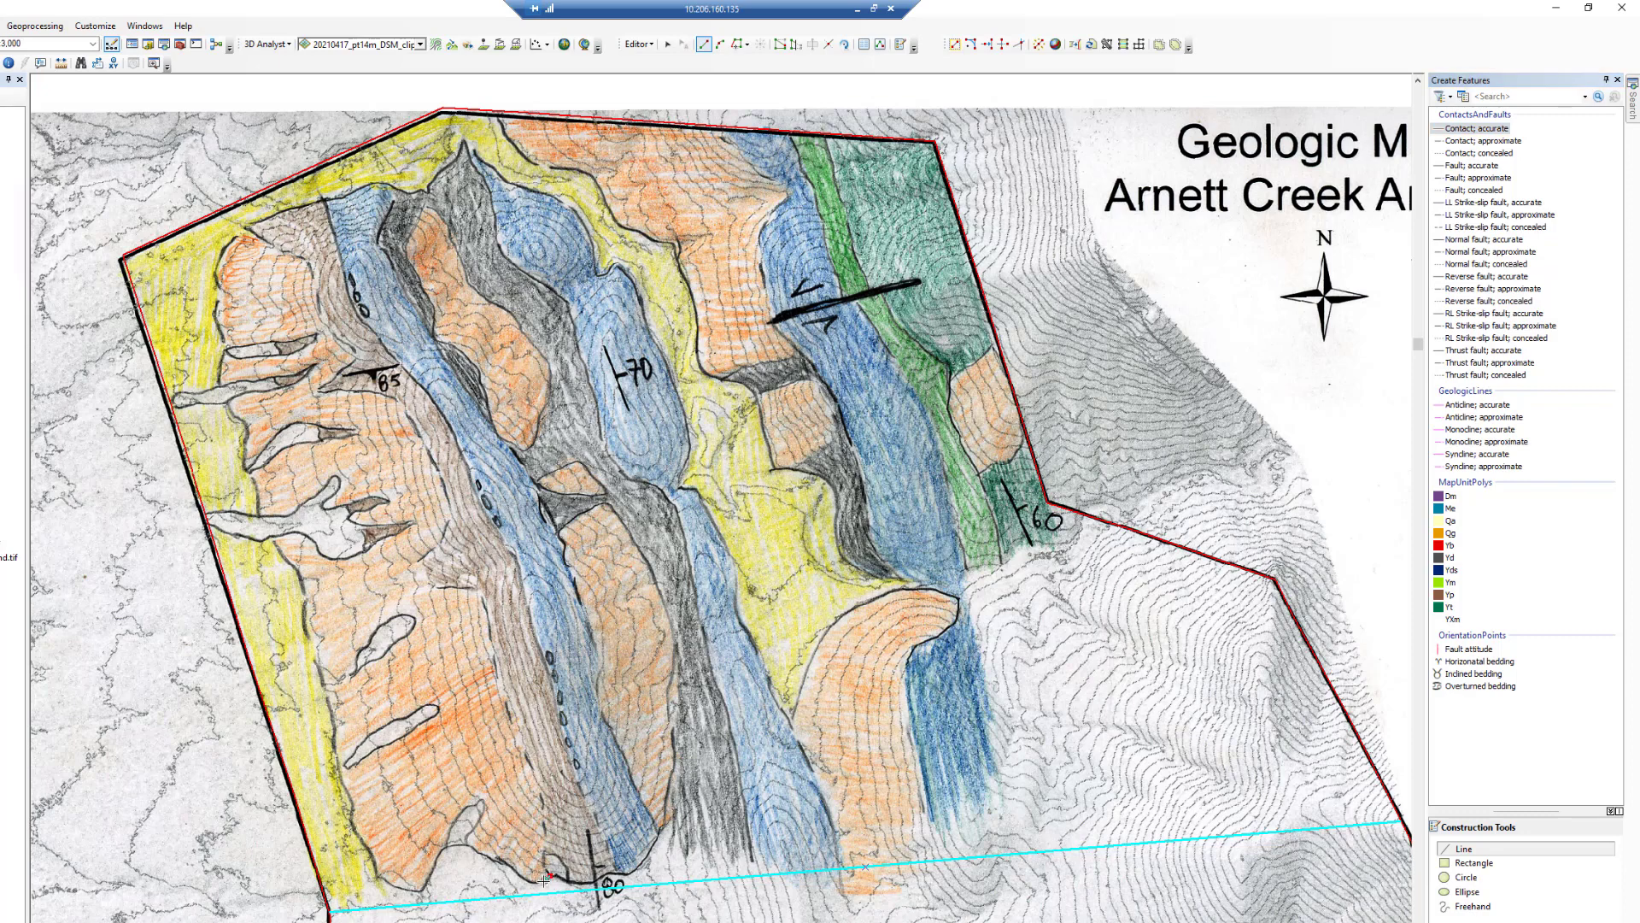
{"action": "left_click", "coordinate": [542, 883]}
{"action": "left_click", "coordinate": [532, 883]}
{"action": "left_click", "coordinate": [513, 872]}
{"action": "left_click", "coordinate": [497, 861]}
{"action": "left_click", "coordinate": [484, 853]}
{"action": "left_click", "coordinate": [470, 849]}
{"action": "double_click", "coordinate": [466, 846]}
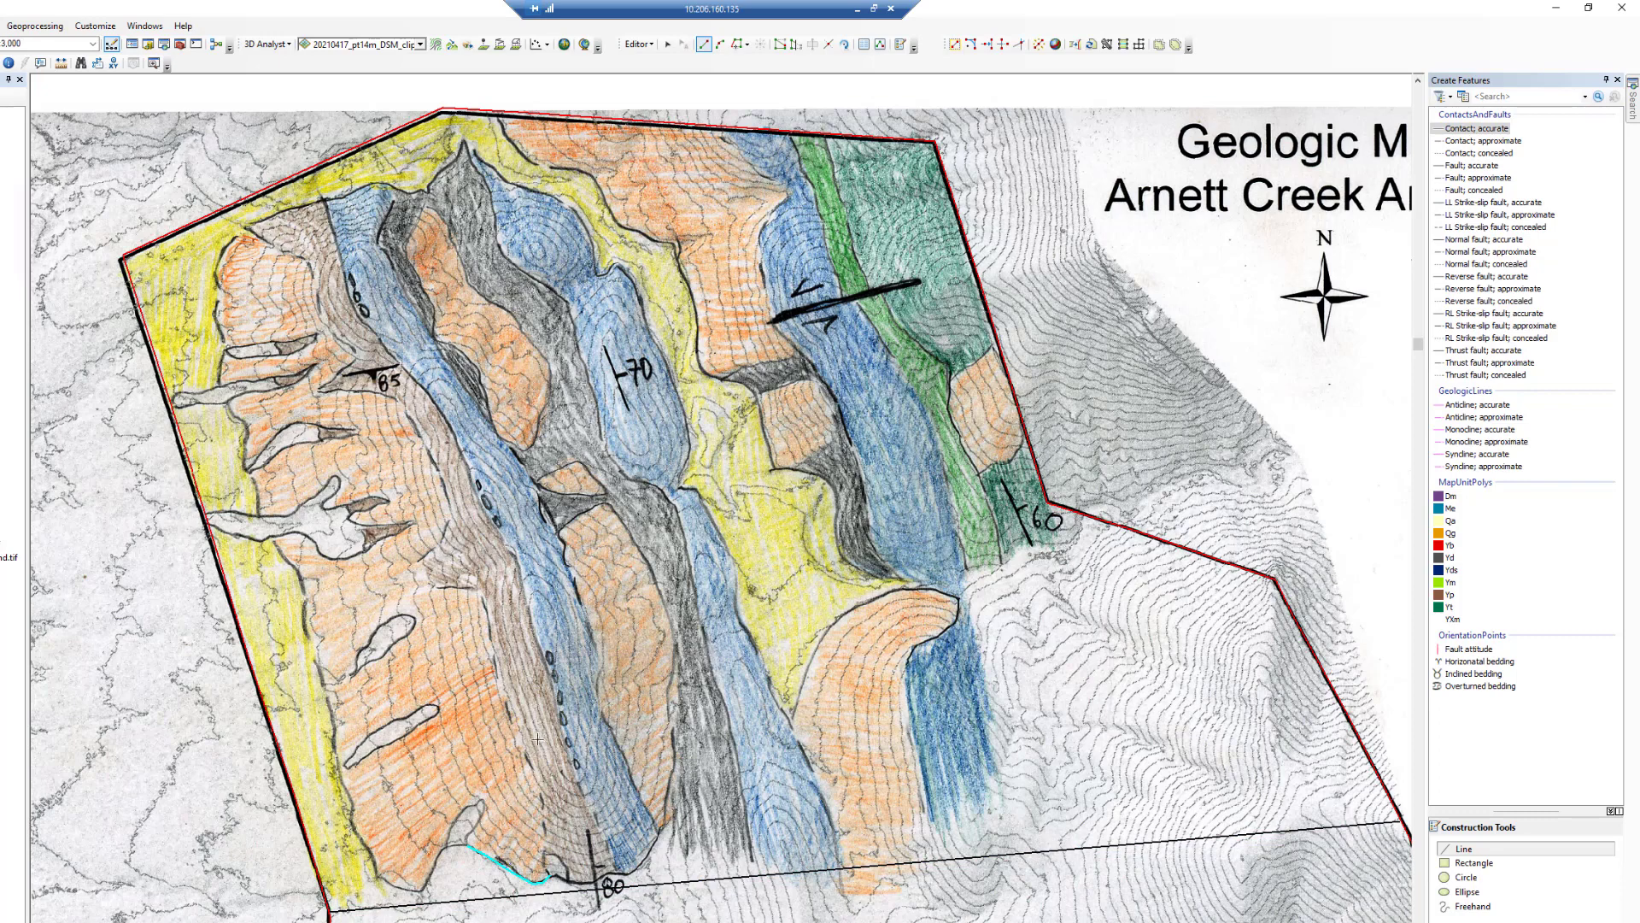
{"action": "left_click", "coordinate": [468, 846]}
{"action": "left_click", "coordinate": [458, 844]}
{"action": "double_click", "coordinate": [445, 847]}
- Trace the accurate contact from the southern border northwest along the edge of the western yellow unit
{"action": "left_click", "coordinate": [445, 847]}
{"action": "left_click", "coordinate": [436, 862]}
{"action": "left_click", "coordinate": [425, 882]}
{"action": "left_click", "coordinate": [420, 893]}
{"action": "left_click", "coordinate": [406, 888]}
{"action": "left_click", "coordinate": [394, 884]}
{"action": "left_click", "coordinate": [381, 879]}
{"action": "left_click", "coordinate": [372, 867]}
{"action": "left_click", "coordinate": [359, 843]}
{"action": "left_click", "coordinate": [351, 827]}
{"action": "left_click", "coordinate": [353, 807]}
{"action": "left_click", "coordinate": [344, 781]}
{"action": "left_click", "coordinate": [337, 767]}
{"action": "double_click", "coordinate": [335, 757]}
- Switch to the approximate contact template and trace the contact north along the western yellow unit to the white lens
{"action": "left_click", "coordinate": [1491, 141]}
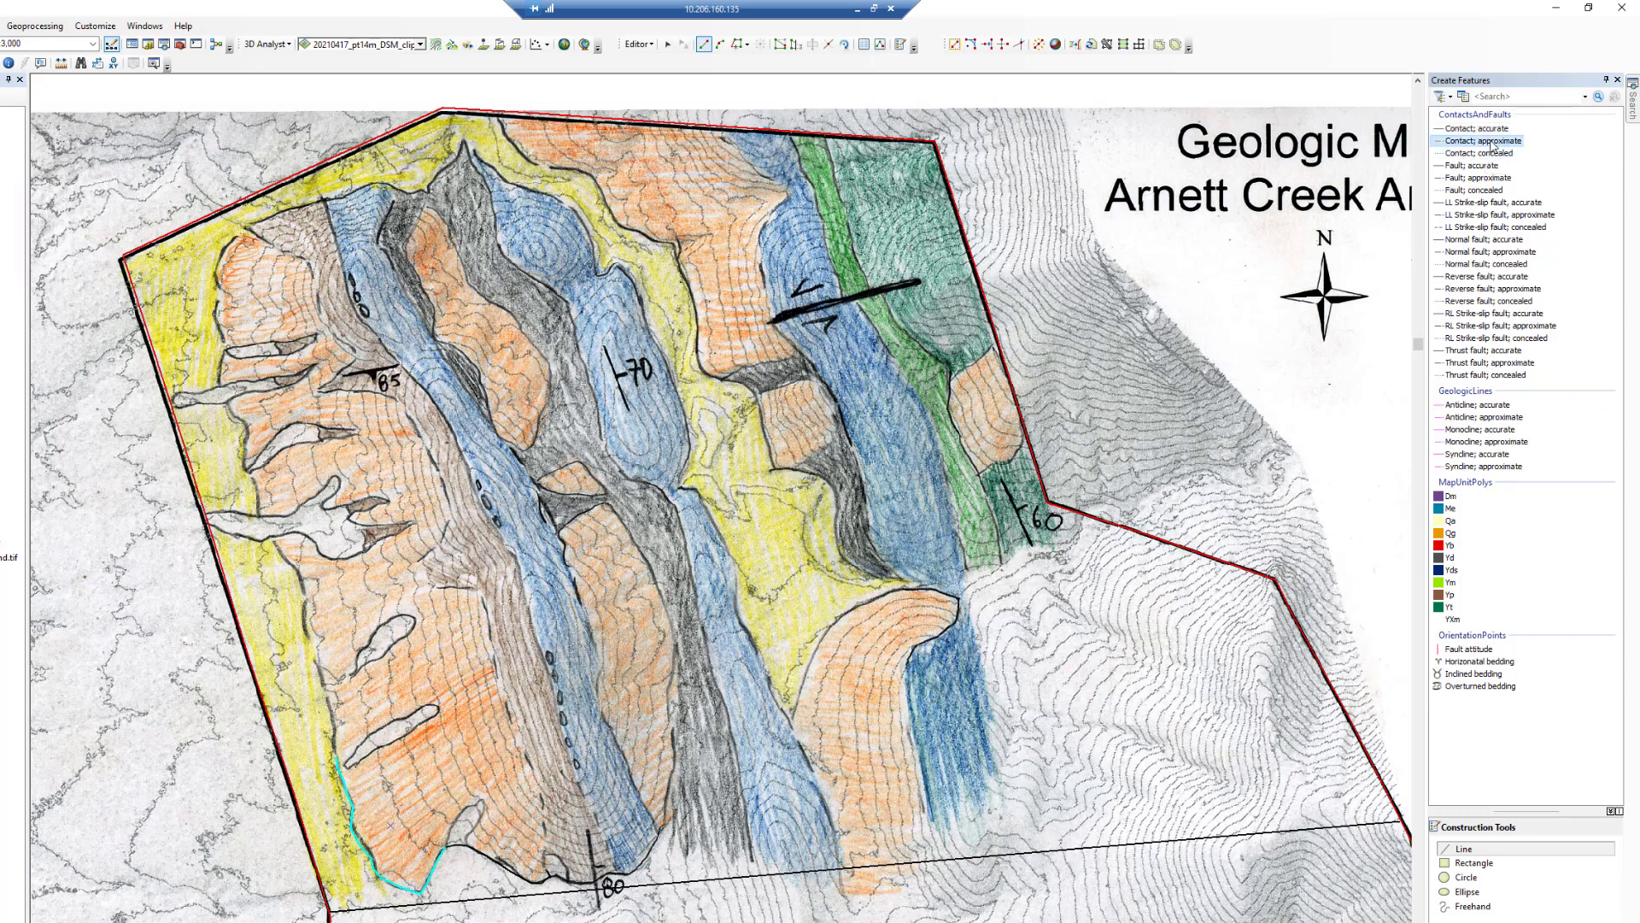
{"action": "left_click", "coordinate": [336, 758]}
{"action": "left_click", "coordinate": [334, 735]}
{"action": "left_click", "coordinate": [331, 718]}
{"action": "left_click", "coordinate": [327, 692]}
{"action": "left_click", "coordinate": [323, 669]}
{"action": "left_click", "coordinate": [316, 654]}
{"action": "left_click", "coordinate": [305, 606]}
{"action": "left_click", "coordinate": [301, 578]}
{"action": "left_click", "coordinate": [293, 564]}
{"action": "double_click", "coordinate": [272, 537]}
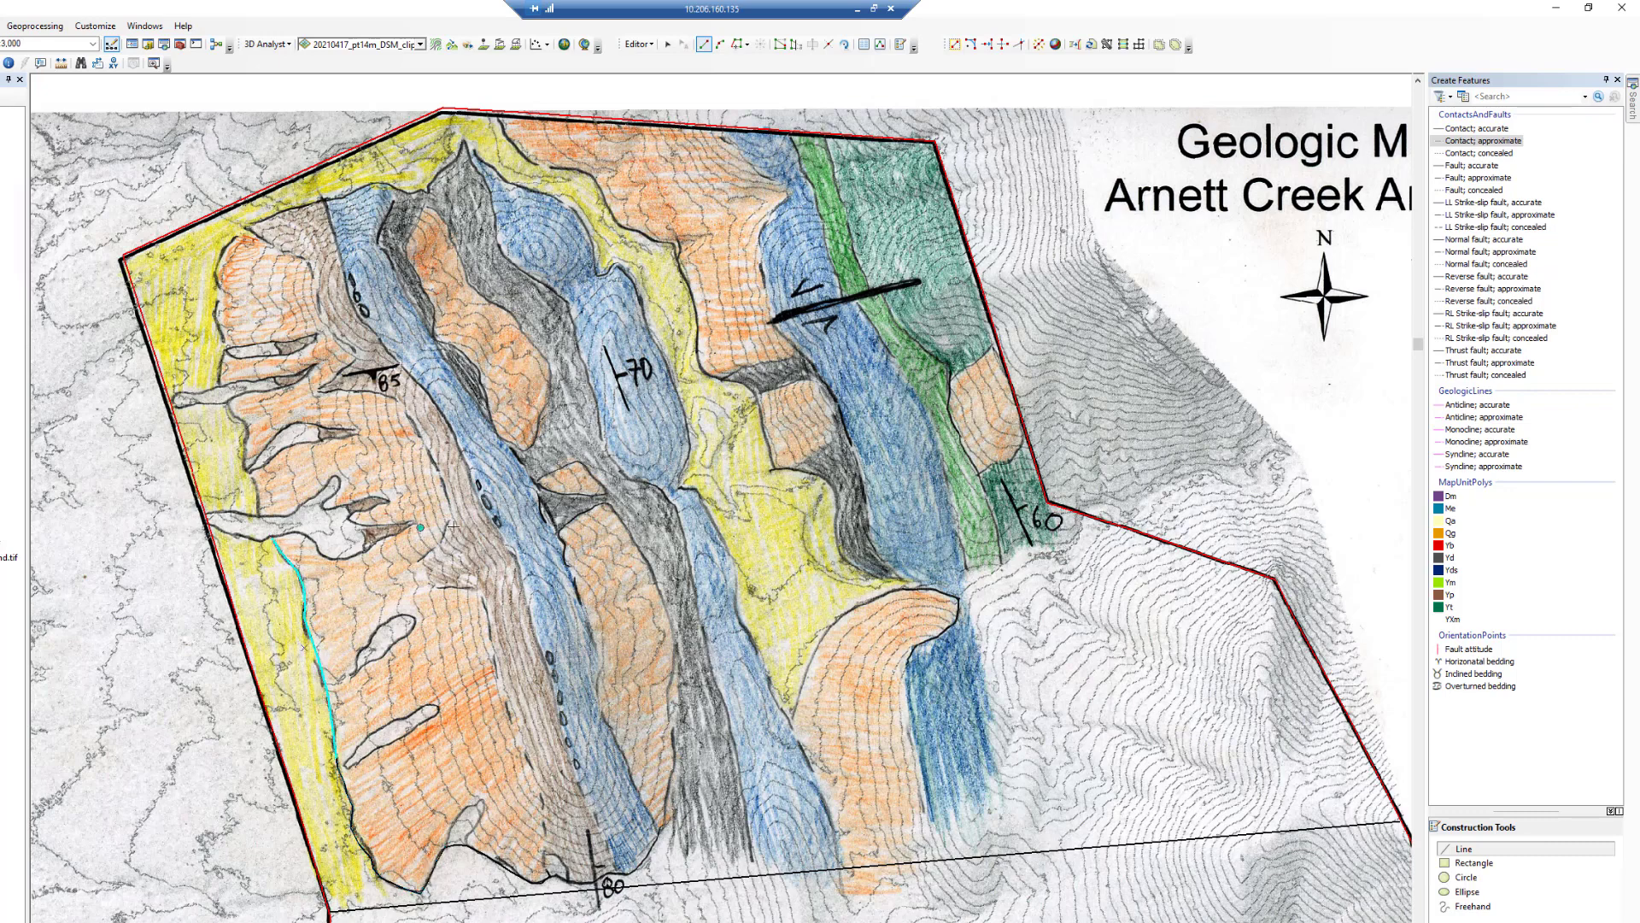
- Switch back to accurate contacts and trace the contact from the western map border east to the white lens
{"action": "left_click", "coordinate": [1491, 129]}
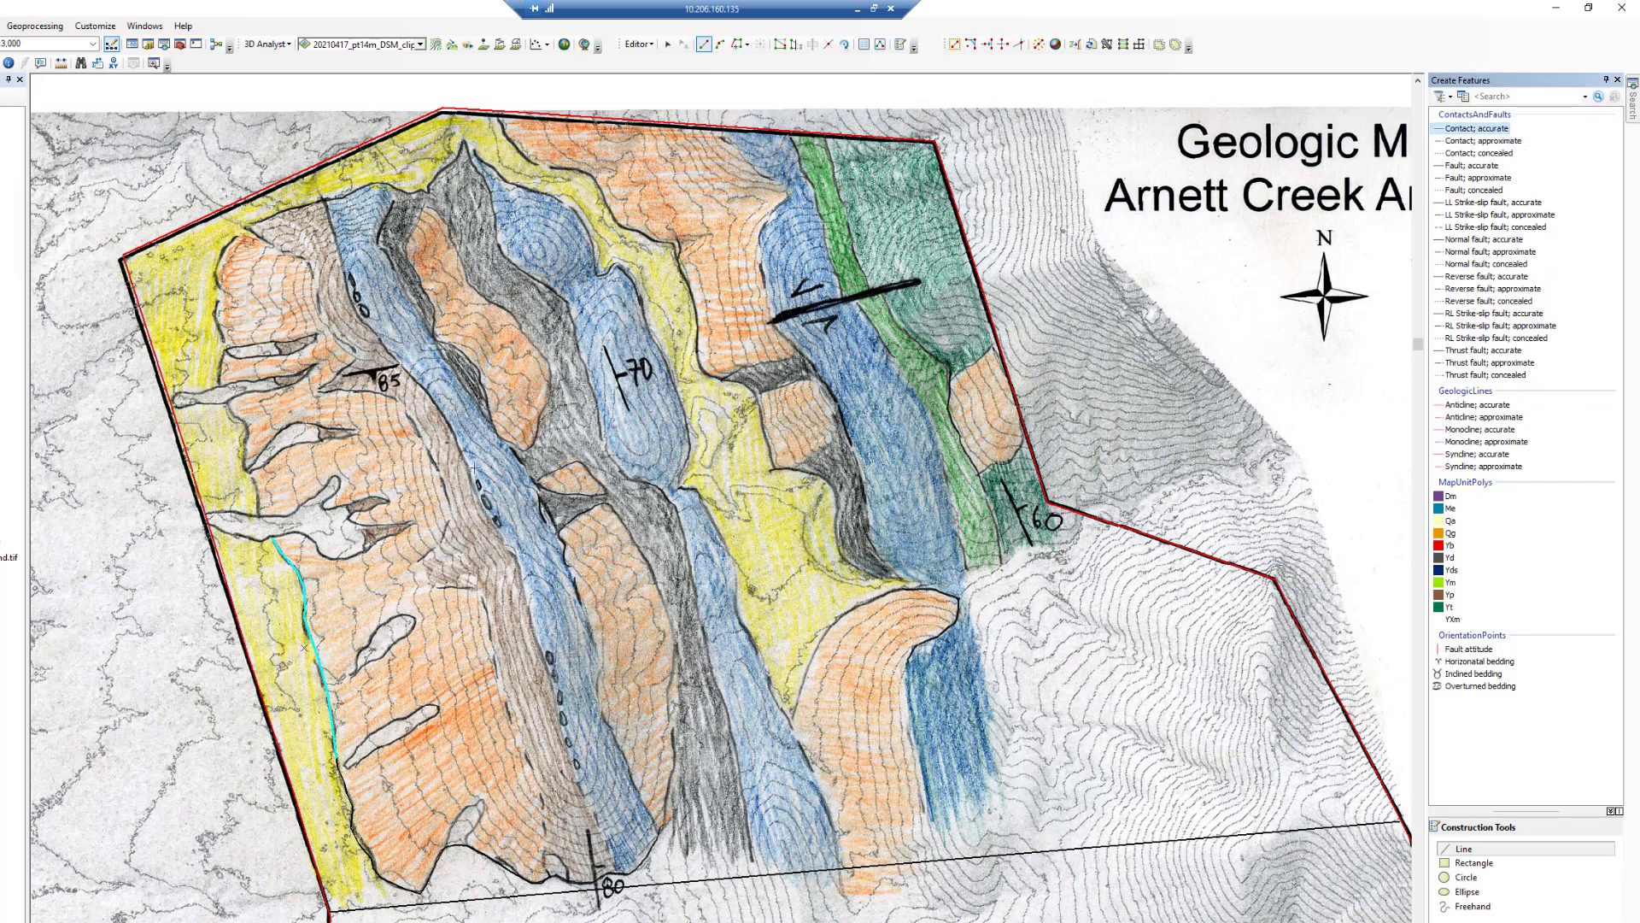
{"action": "left_click", "coordinate": [207, 522]}
{"action": "left_click", "coordinate": [221, 531]}
{"action": "left_click", "coordinate": [233, 535]}
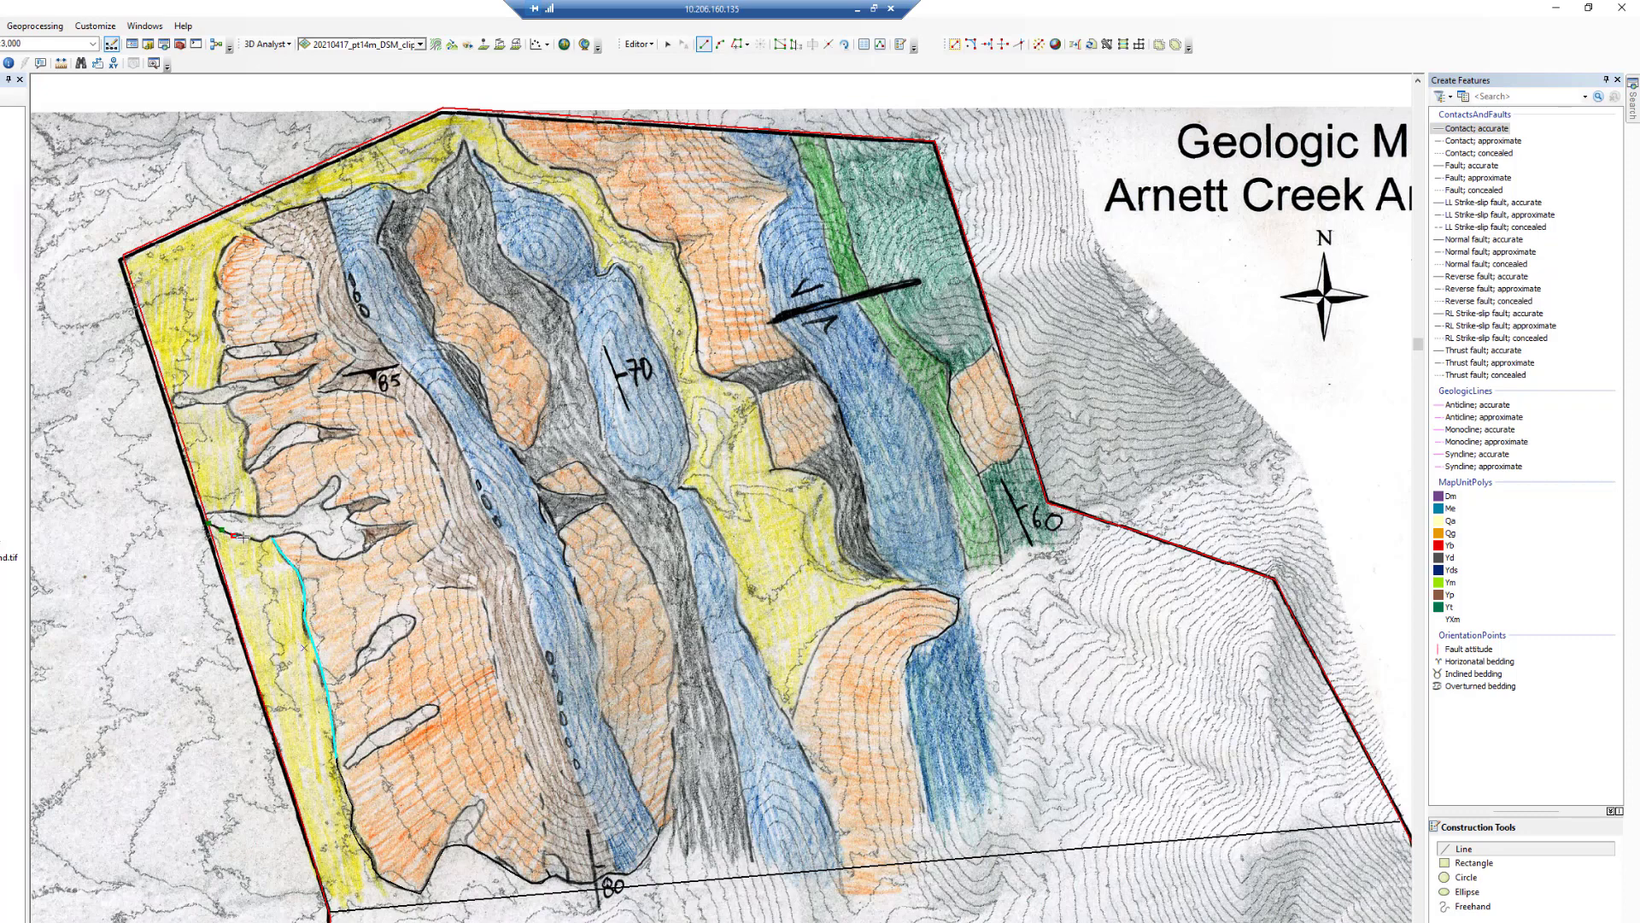
{"action": "left_click", "coordinate": [247, 537]}
{"action": "left_click", "coordinate": [260, 540]}
{"action": "left_click", "coordinate": [272, 538]}
{"action": "double_click", "coordinate": [281, 536]}
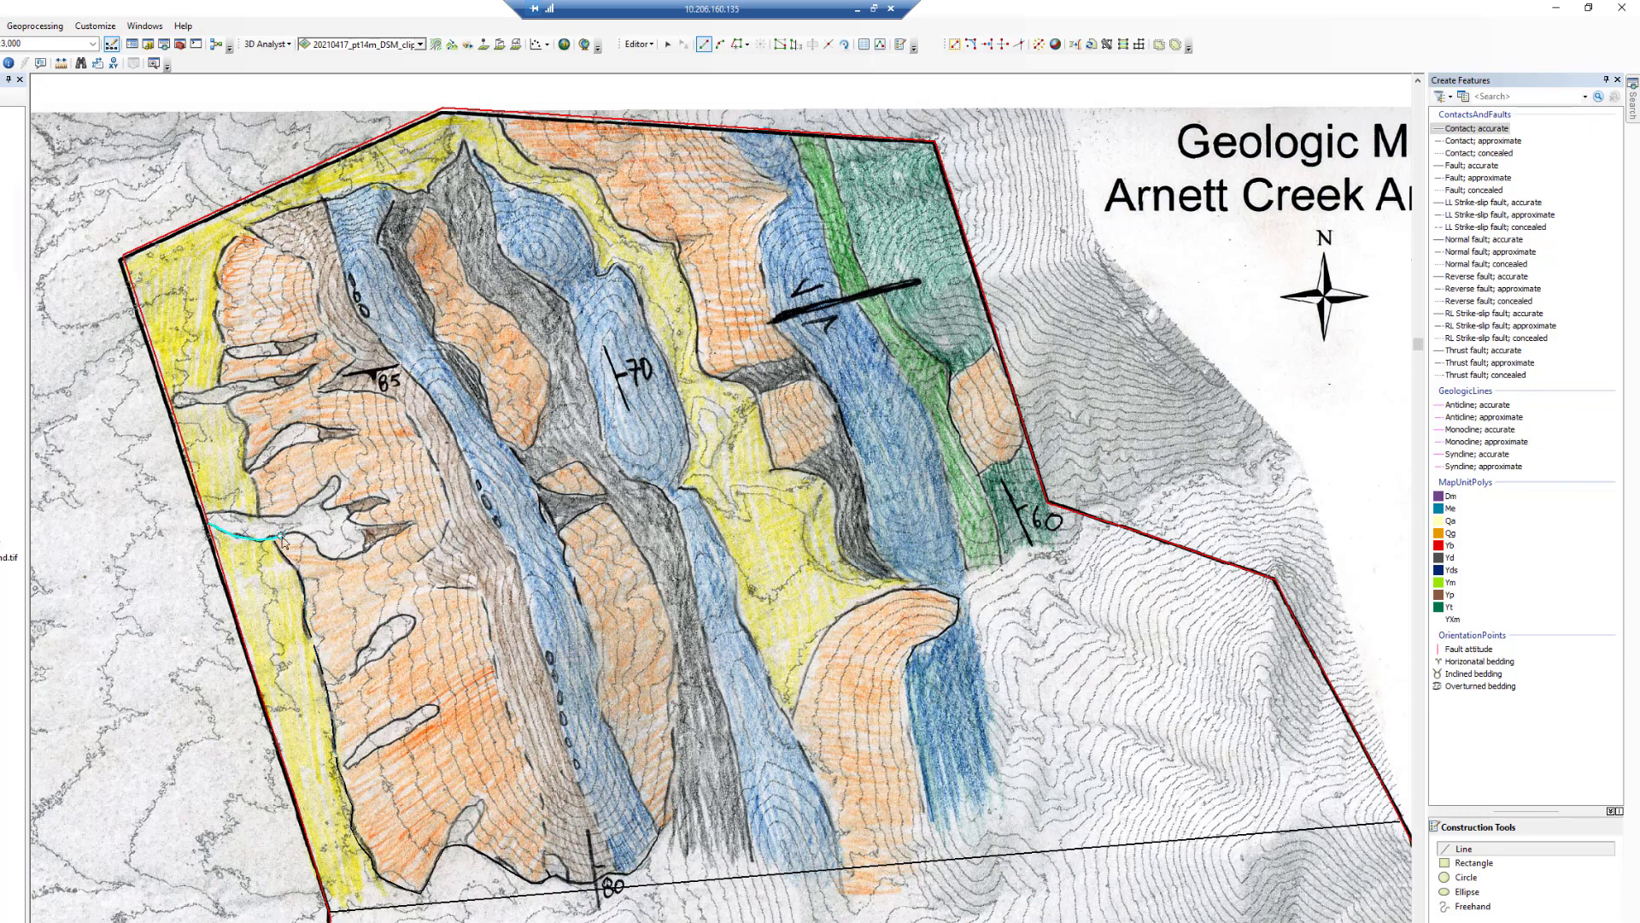
- Trace the accurate contact along the southern edge of the white lens eastward to its tip
{"action": "left_click", "coordinate": [281, 536]}
{"action": "left_click", "coordinate": [291, 533]}
{"action": "left_click", "coordinate": [307, 538]}
{"action": "left_click", "coordinate": [316, 546]}
{"action": "left_click", "coordinate": [320, 552]}
{"action": "left_click", "coordinate": [325, 558]}
{"action": "left_click", "coordinate": [334, 560]}
{"action": "left_click", "coordinate": [342, 560]}
{"action": "left_click", "coordinate": [355, 557]}
{"action": "double_click", "coordinate": [369, 546]}
{"action": "left_click", "coordinate": [369, 550]}
{"action": "left_click", "coordinate": [384, 540]}
{"action": "double_click", "coordinate": [359, 525]}
- Continue tracing the contact around the eastern prongs of the white lens
{"action": "double_click", "coordinate": [365, 527]}
{"action": "left_click", "coordinate": [359, 524]}
{"action": "double_click", "coordinate": [349, 515]}
{"action": "left_click", "coordinate": [350, 514]}
{"action": "left_click", "coordinate": [367, 511]}
{"action": "left_click", "coordinate": [377, 507]}
{"action": "left_click", "coordinate": [390, 499]}
{"action": "left_click", "coordinate": [379, 496]}
{"action": "left_click", "coordinate": [356, 501]}
{"action": "double_click", "coordinate": [336, 507]}
{"action": "left_click", "coordinate": [350, 514]}
{"action": "double_click", "coordinate": [345, 504]}
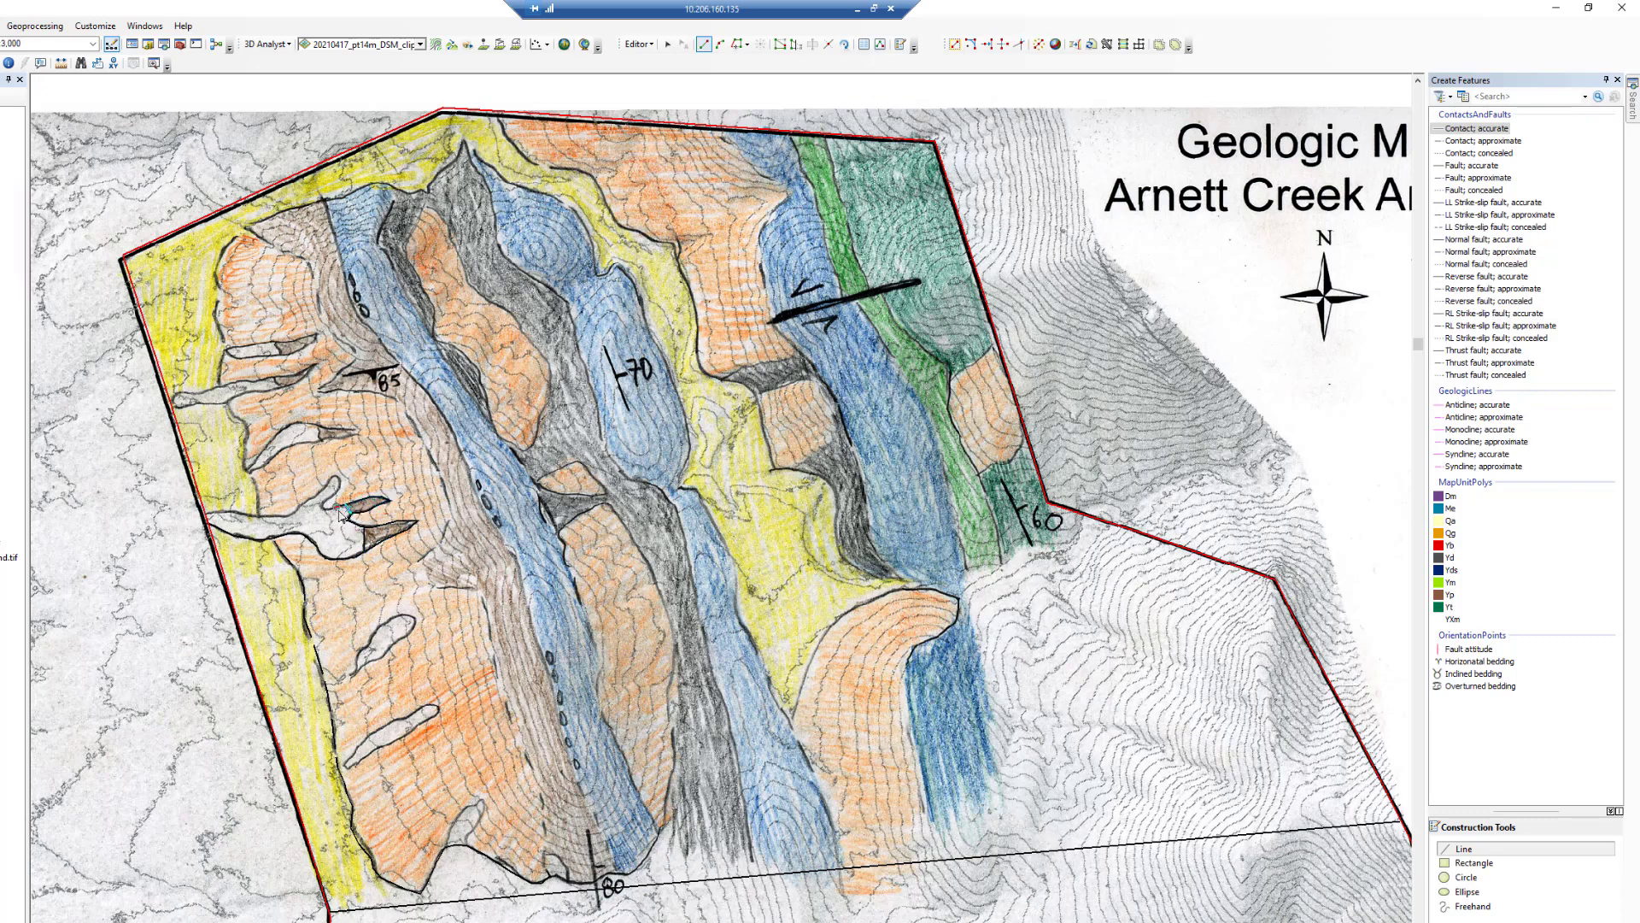
- Trace the lens's northern contact back west to the western map border
{"action": "left_click", "coordinate": [337, 507]}
{"action": "left_click", "coordinate": [329, 512]}
{"action": "left_click", "coordinate": [322, 511]}
{"action": "left_click", "coordinate": [336, 497]}
{"action": "left_click", "coordinate": [340, 488]}
{"action": "left_click", "coordinate": [342, 476]}
{"action": "left_click", "coordinate": [332, 476]}
{"action": "left_click", "coordinate": [324, 485]}
{"action": "left_click", "coordinate": [292, 515]}
{"action": "double_click", "coordinate": [253, 516]}
{"action": "left_click", "coordinate": [252, 516]}
{"action": "left_click", "coordinate": [231, 511]}
{"action": "left_click", "coordinate": [223, 512]}
{"action": "double_click", "coordinate": [207, 513]}
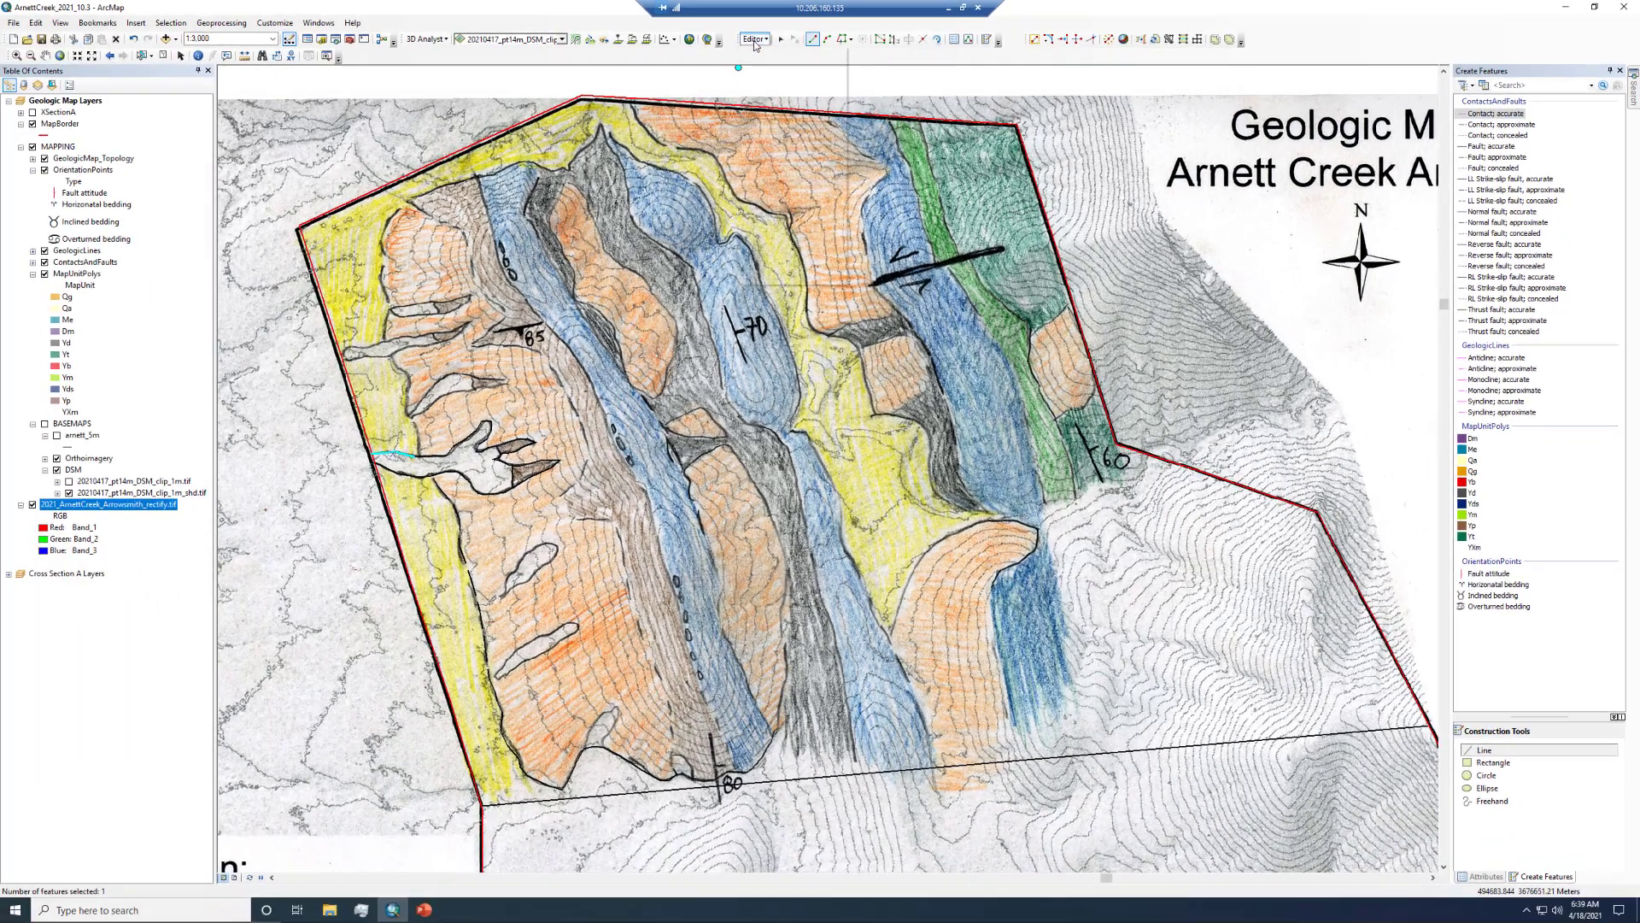
- Toggle the scanned geologic map layer off and on to inspect the digitized contacts
{"action": "left_click", "coordinate": [639, 44]}
{"action": "left_click", "coordinate": [778, 68]}
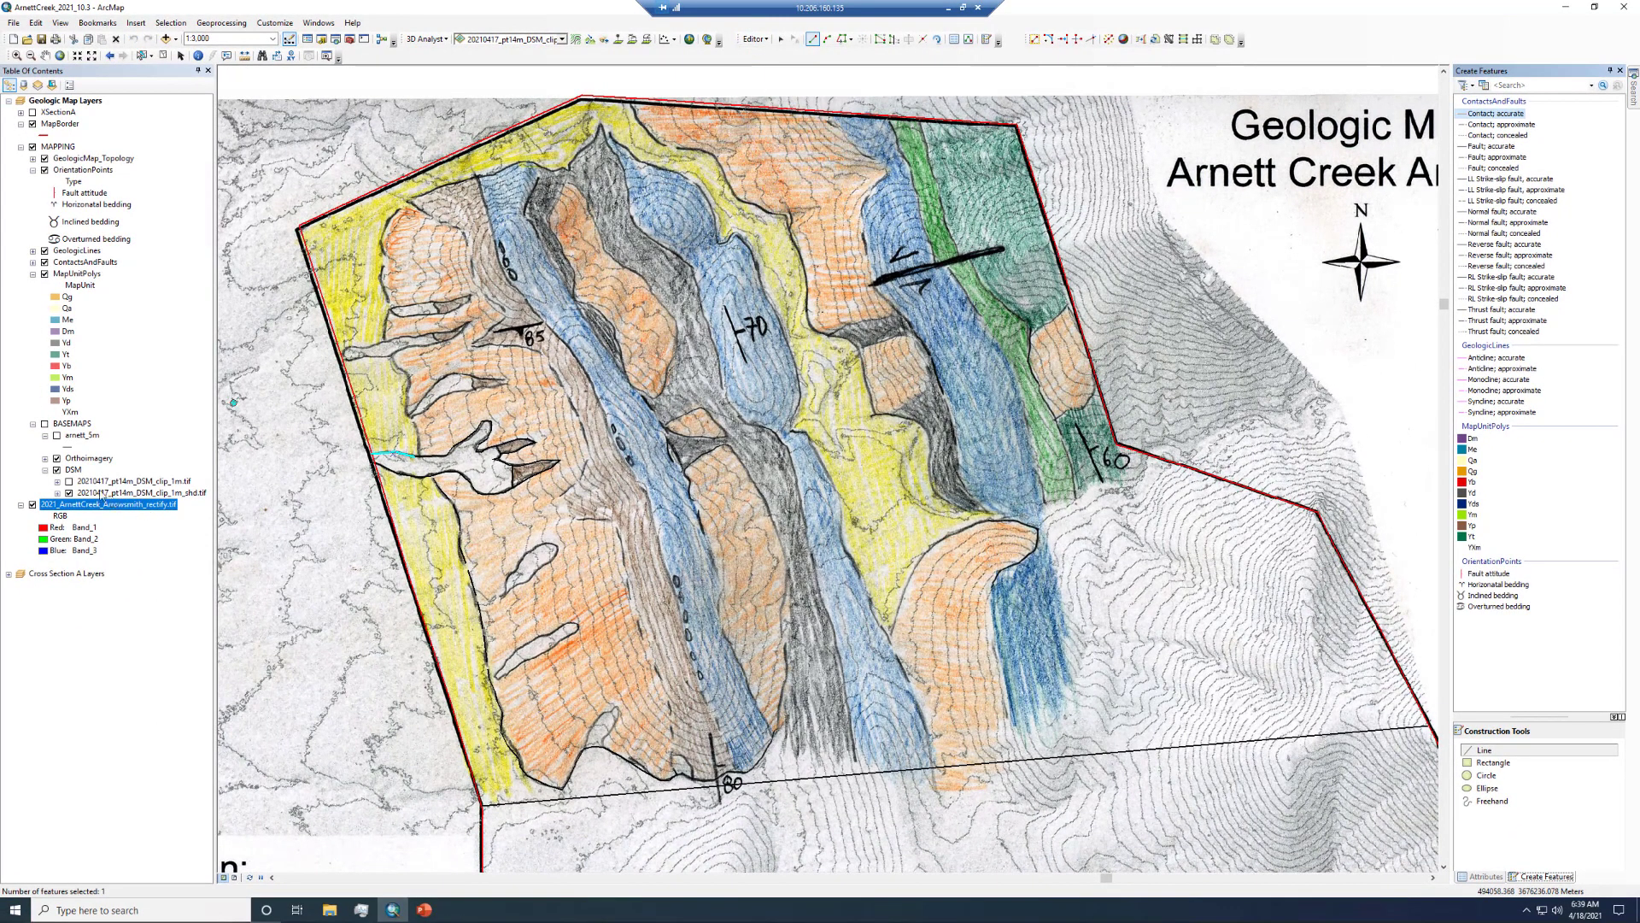
{"action": "left_click", "coordinate": [33, 505]}
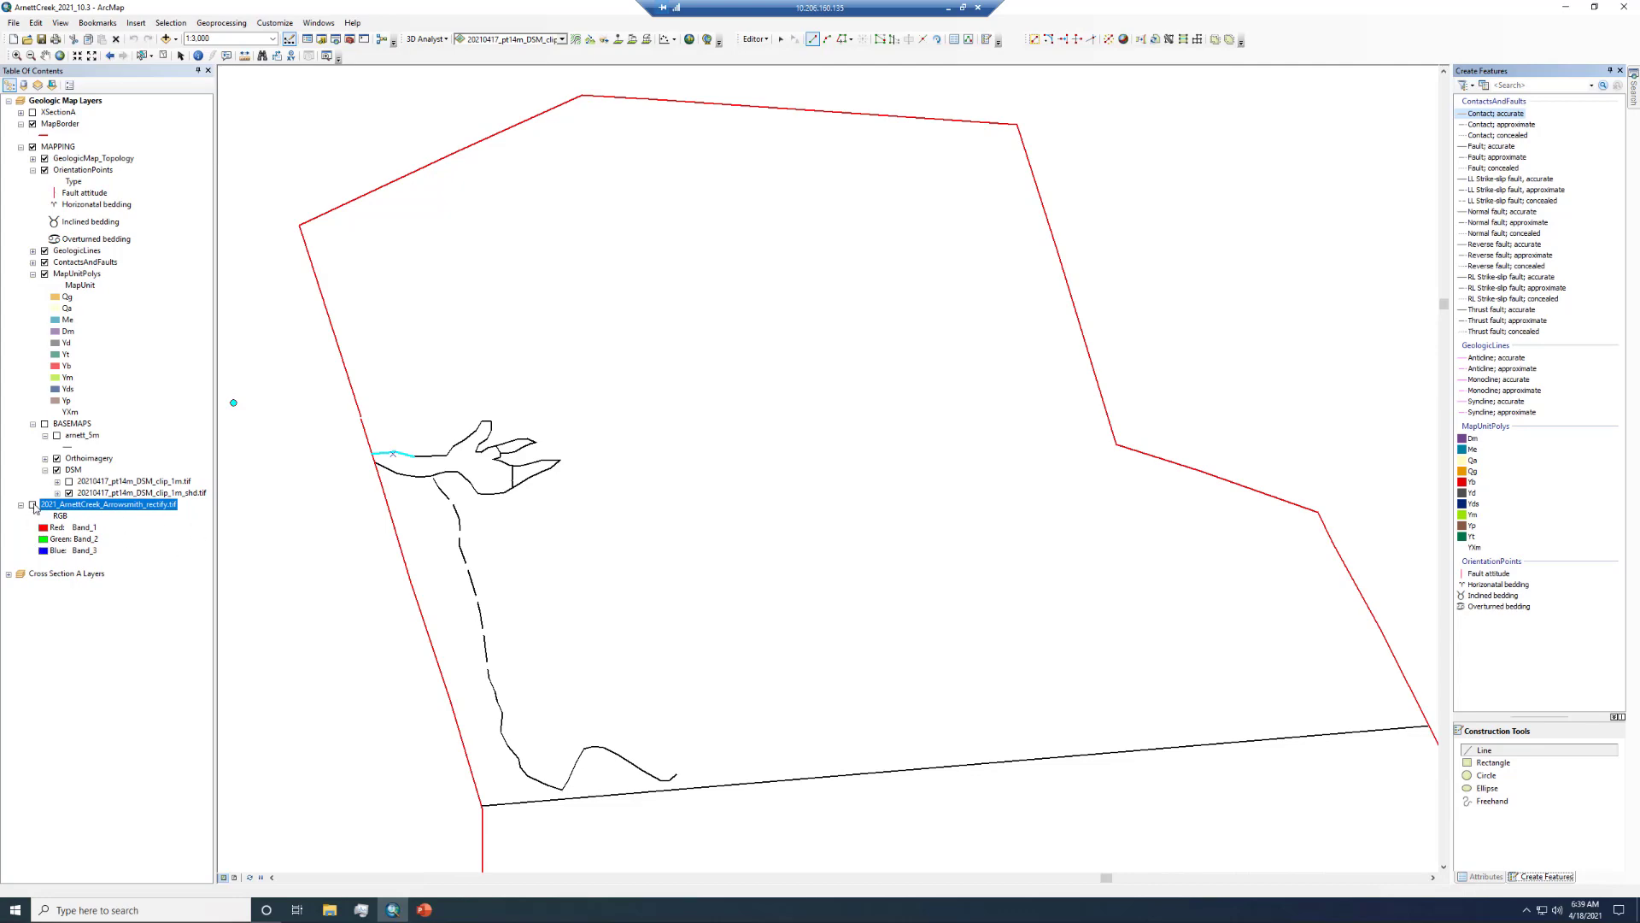
{"action": "left_click", "coordinate": [33, 504]}
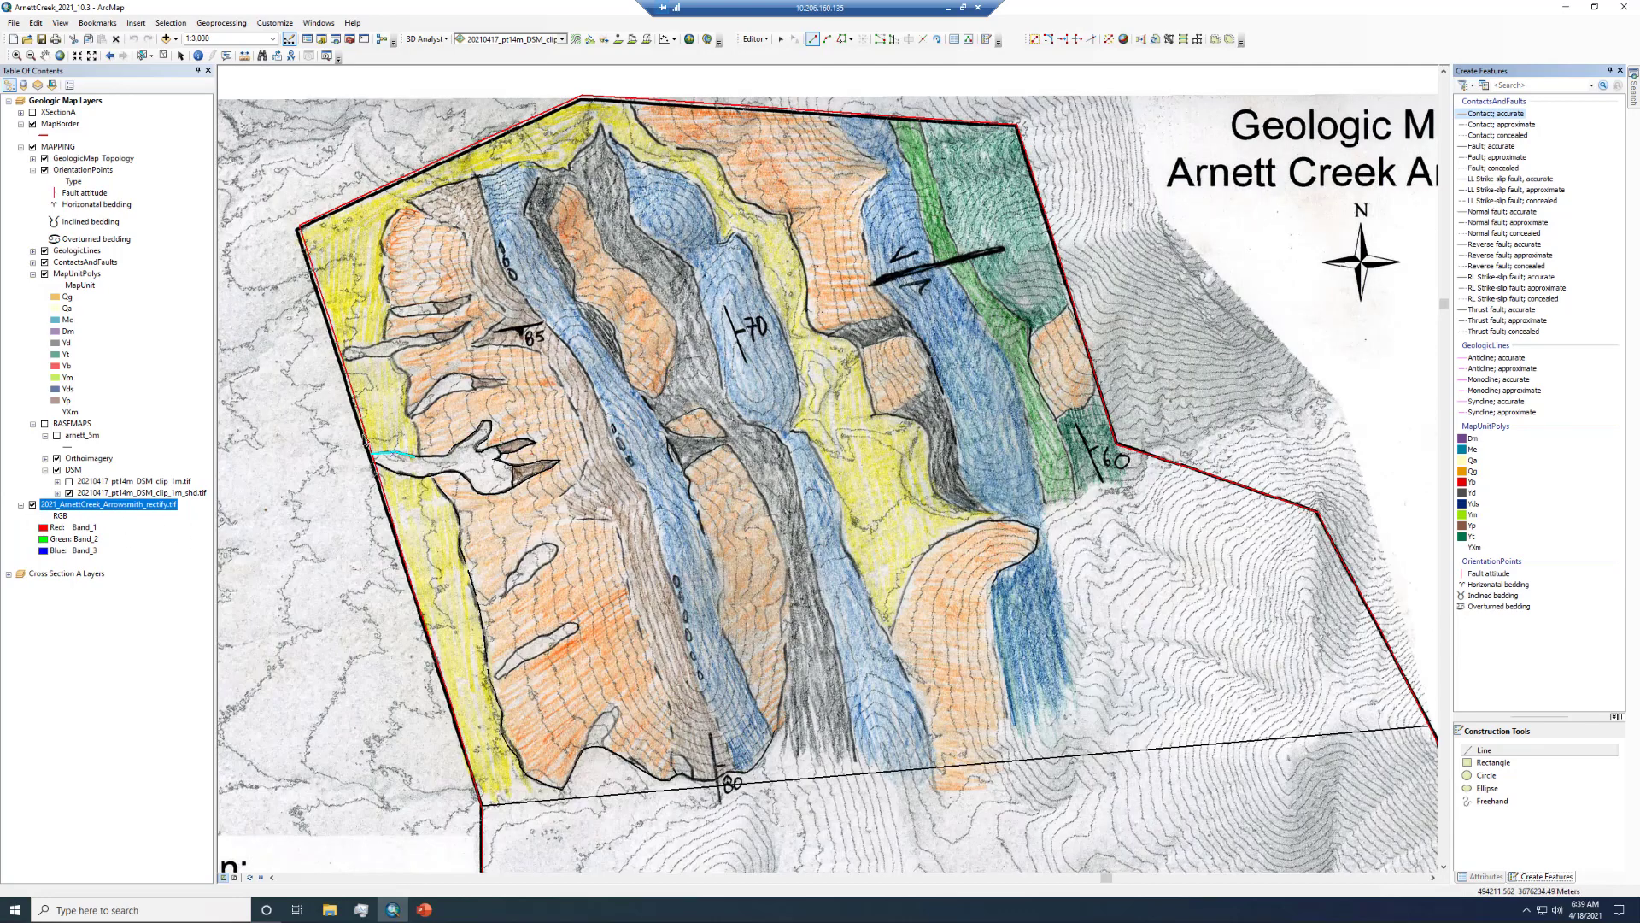
- Trace an approximate contact from the white lens north along the western yellow unit to the northwest area
{"action": "left_click", "coordinate": [1501, 124]}
{"action": "left_click", "coordinate": [419, 443]}
{"action": "double_click", "coordinate": [411, 417]}
{"action": "left_click", "coordinate": [411, 417]}
{"action": "left_click", "coordinate": [407, 397]}
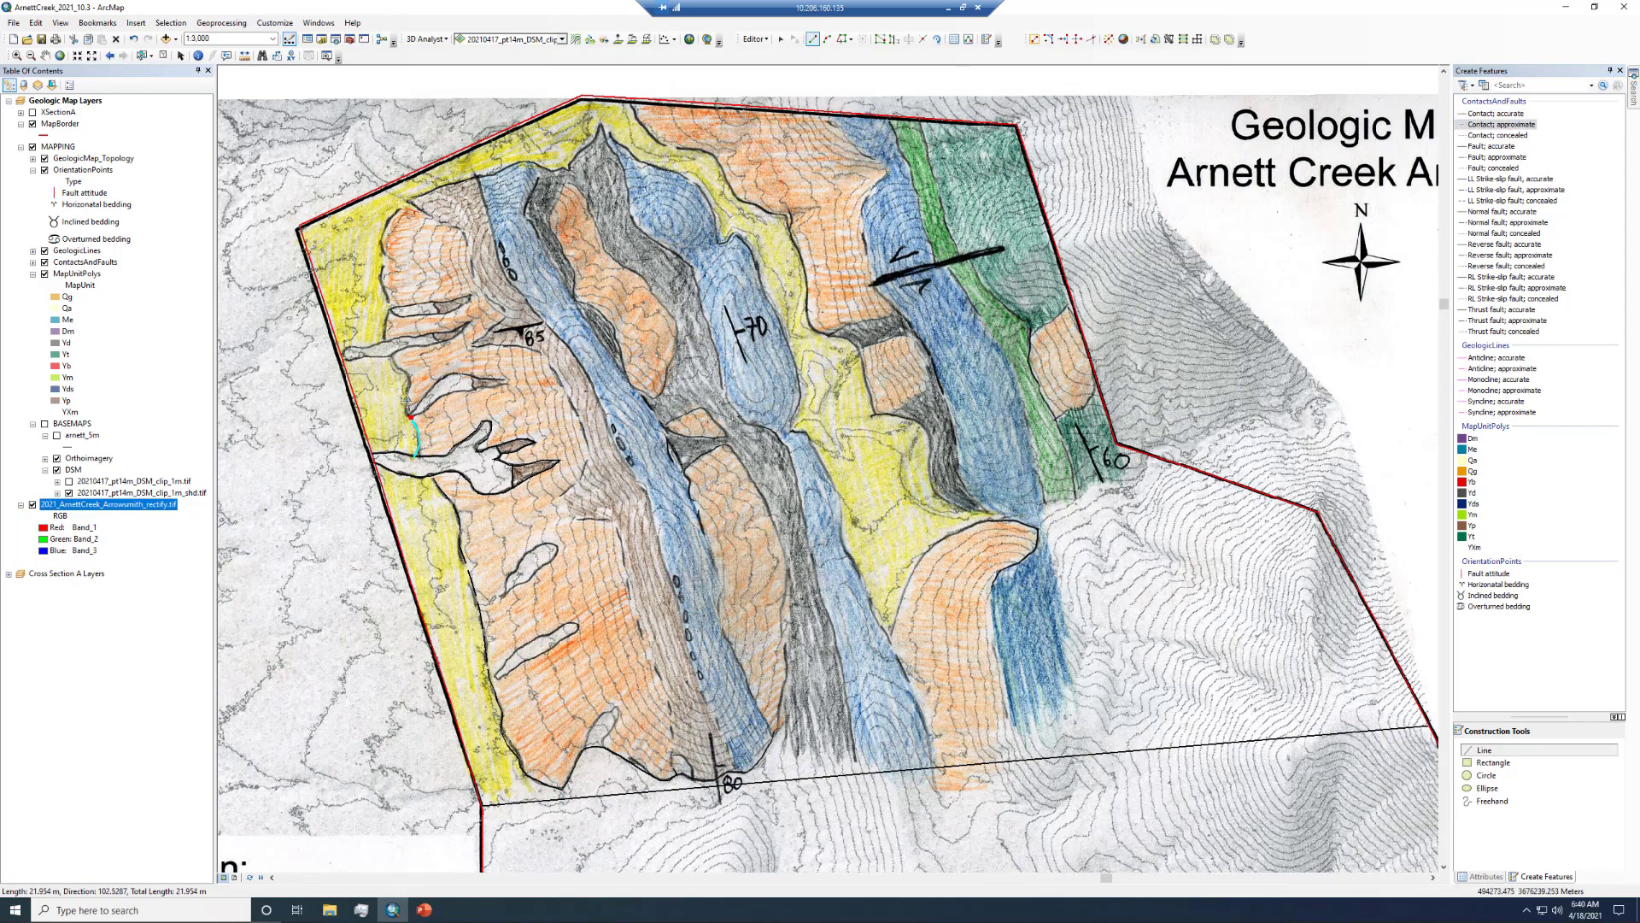
{"action": "left_click", "coordinate": [410, 377]}
{"action": "double_click", "coordinate": [393, 354]}
{"action": "left_click", "coordinate": [391, 308]}
{"action": "left_click", "coordinate": [381, 285]}
{"action": "left_click", "coordinate": [382, 246]}
{"action": "left_click", "coordinate": [392, 218]}
{"action": "double_click", "coordinate": [411, 203]}
- Continue the approximate contact eastward along the northern yellow unit to the northern map border
{"action": "left_click", "coordinate": [410, 203]}
{"action": "left_click", "coordinate": [475, 176]}
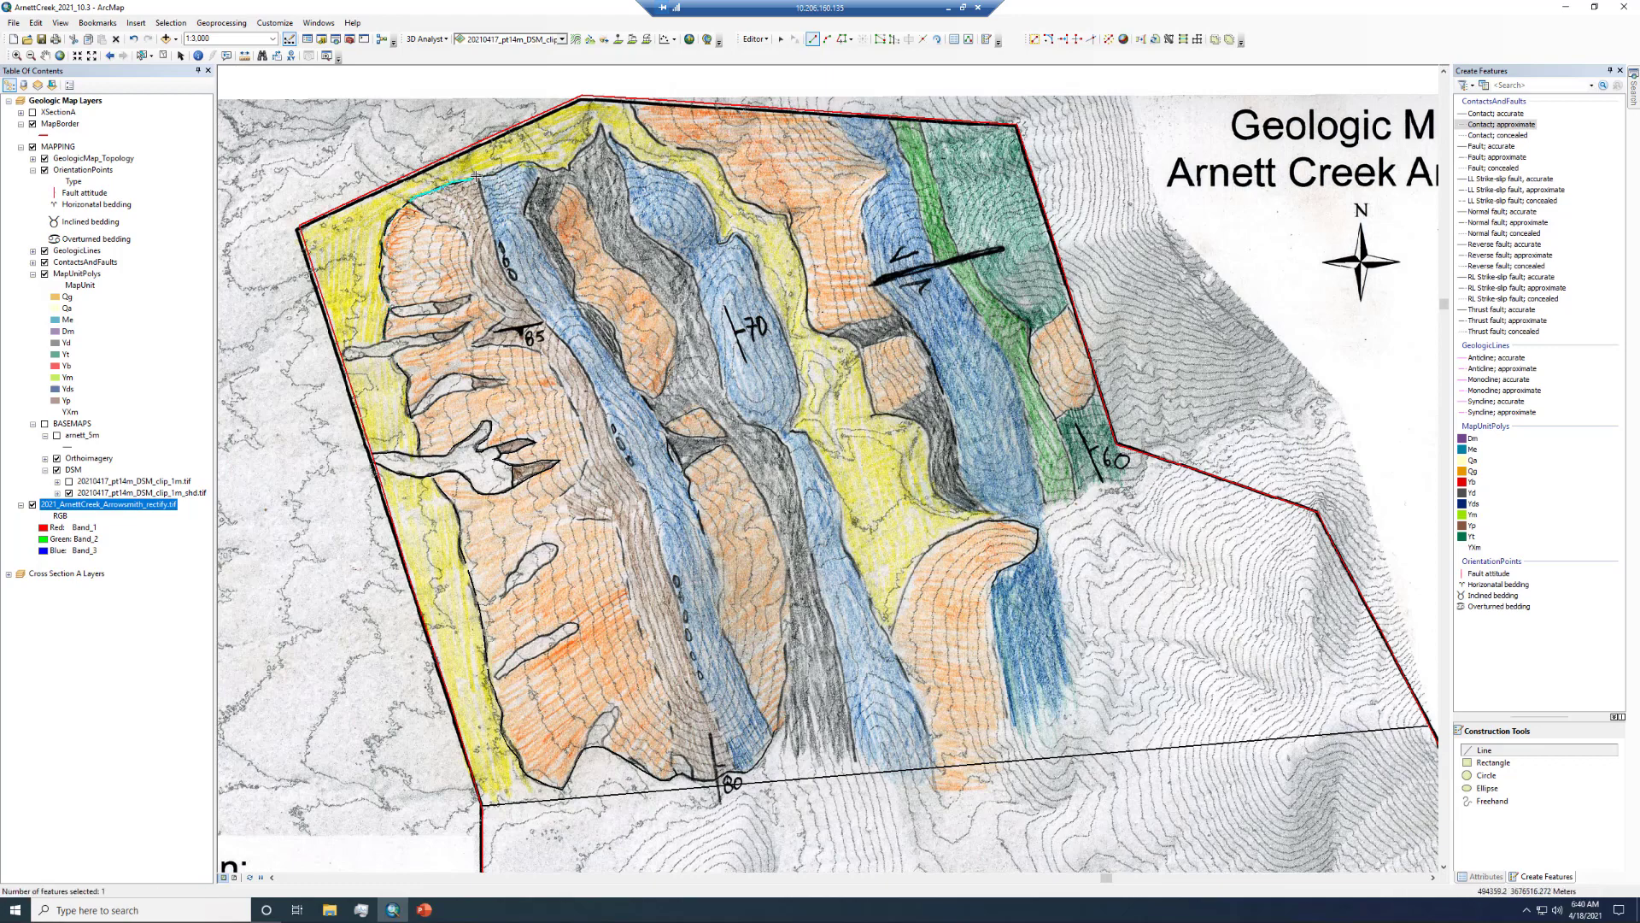
{"action": "left_click", "coordinate": [488, 173]}
{"action": "left_click", "coordinate": [517, 165]}
{"action": "left_click", "coordinate": [529, 162]}
{"action": "left_click", "coordinate": [541, 165]}
{"action": "left_click", "coordinate": [554, 169]}
{"action": "left_click", "coordinate": [569, 166]}
{"action": "left_click", "coordinate": [594, 150]}
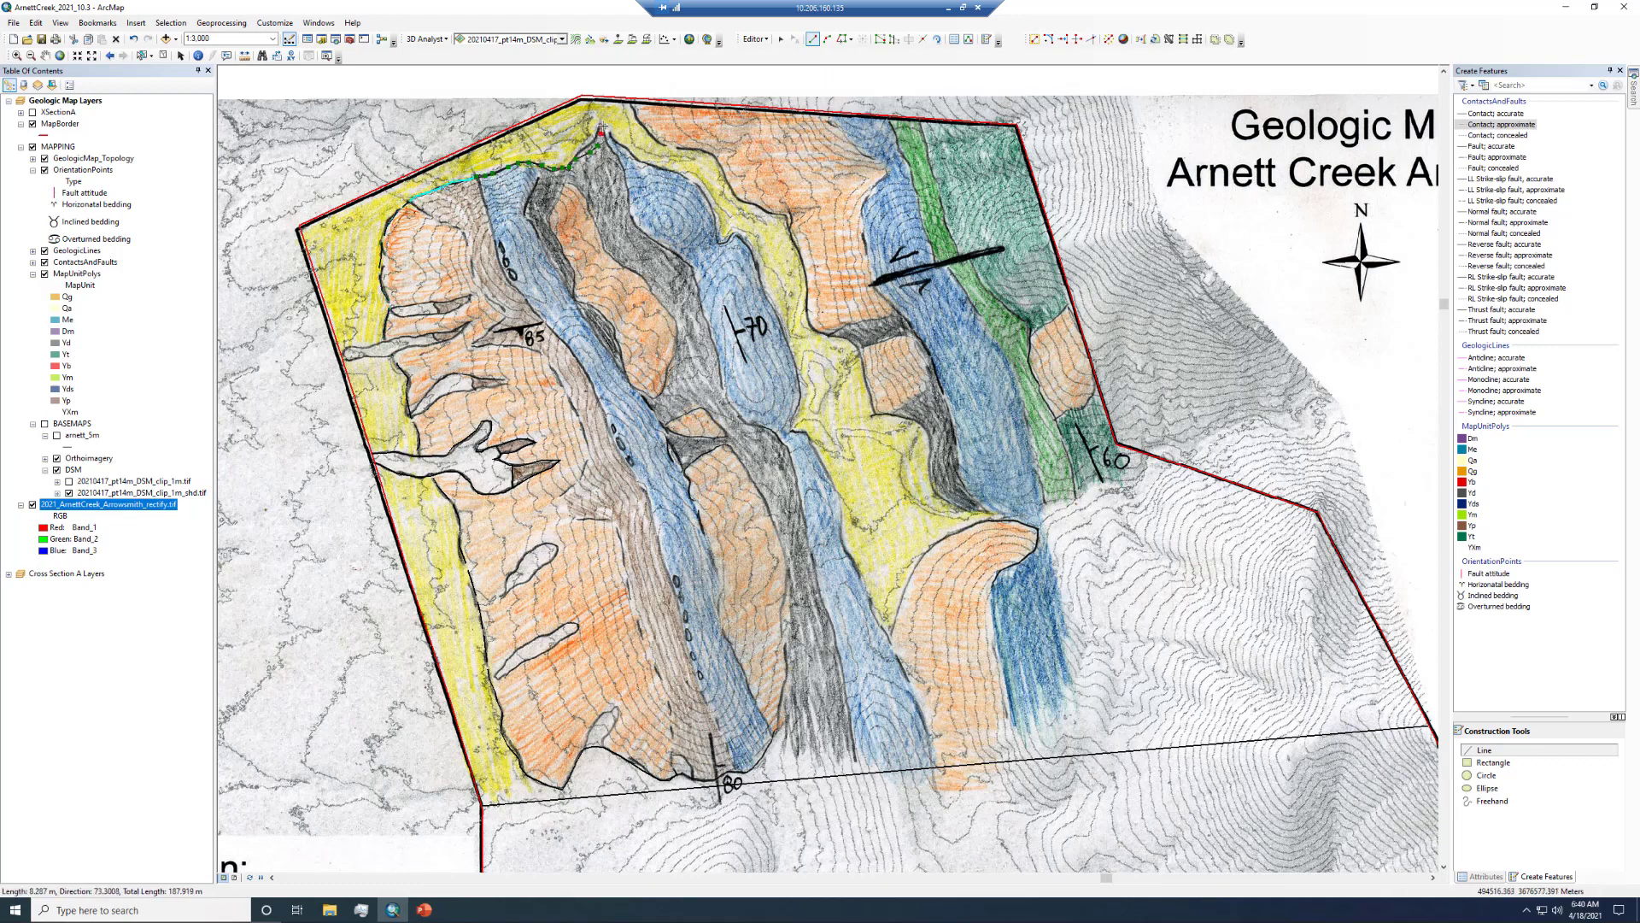
{"action": "double_click", "coordinate": [603, 123]}
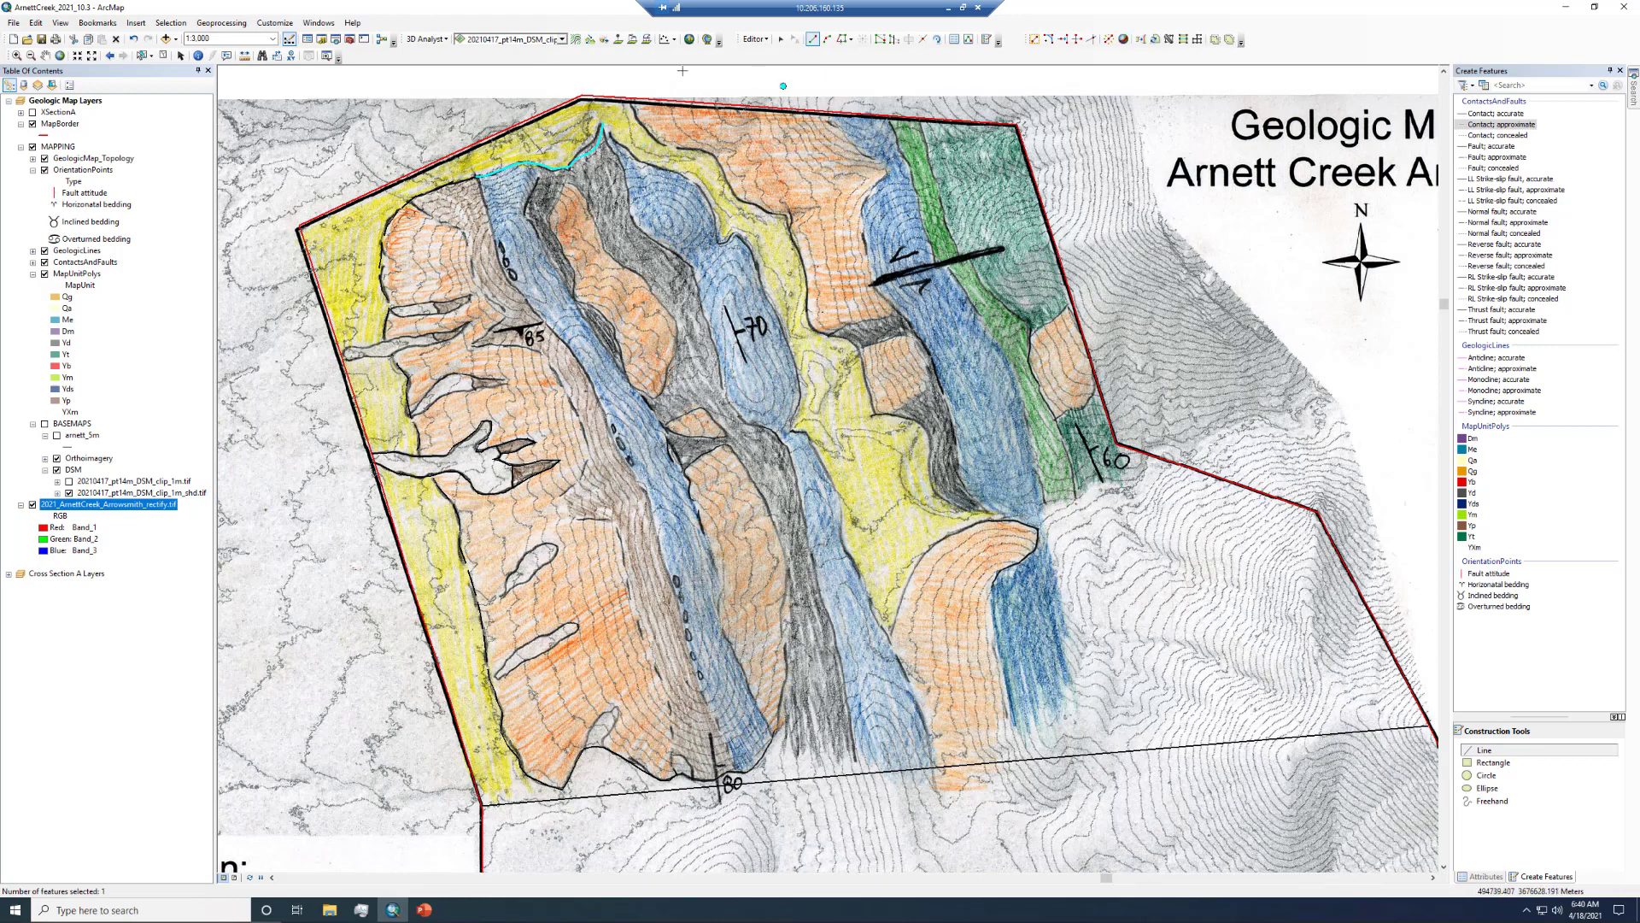
- Zoom into the northern yellow unit, select the approximate contact, and make ContactsAndFaults the only selectable layer
{"action": "left_click", "coordinate": [17, 54]}
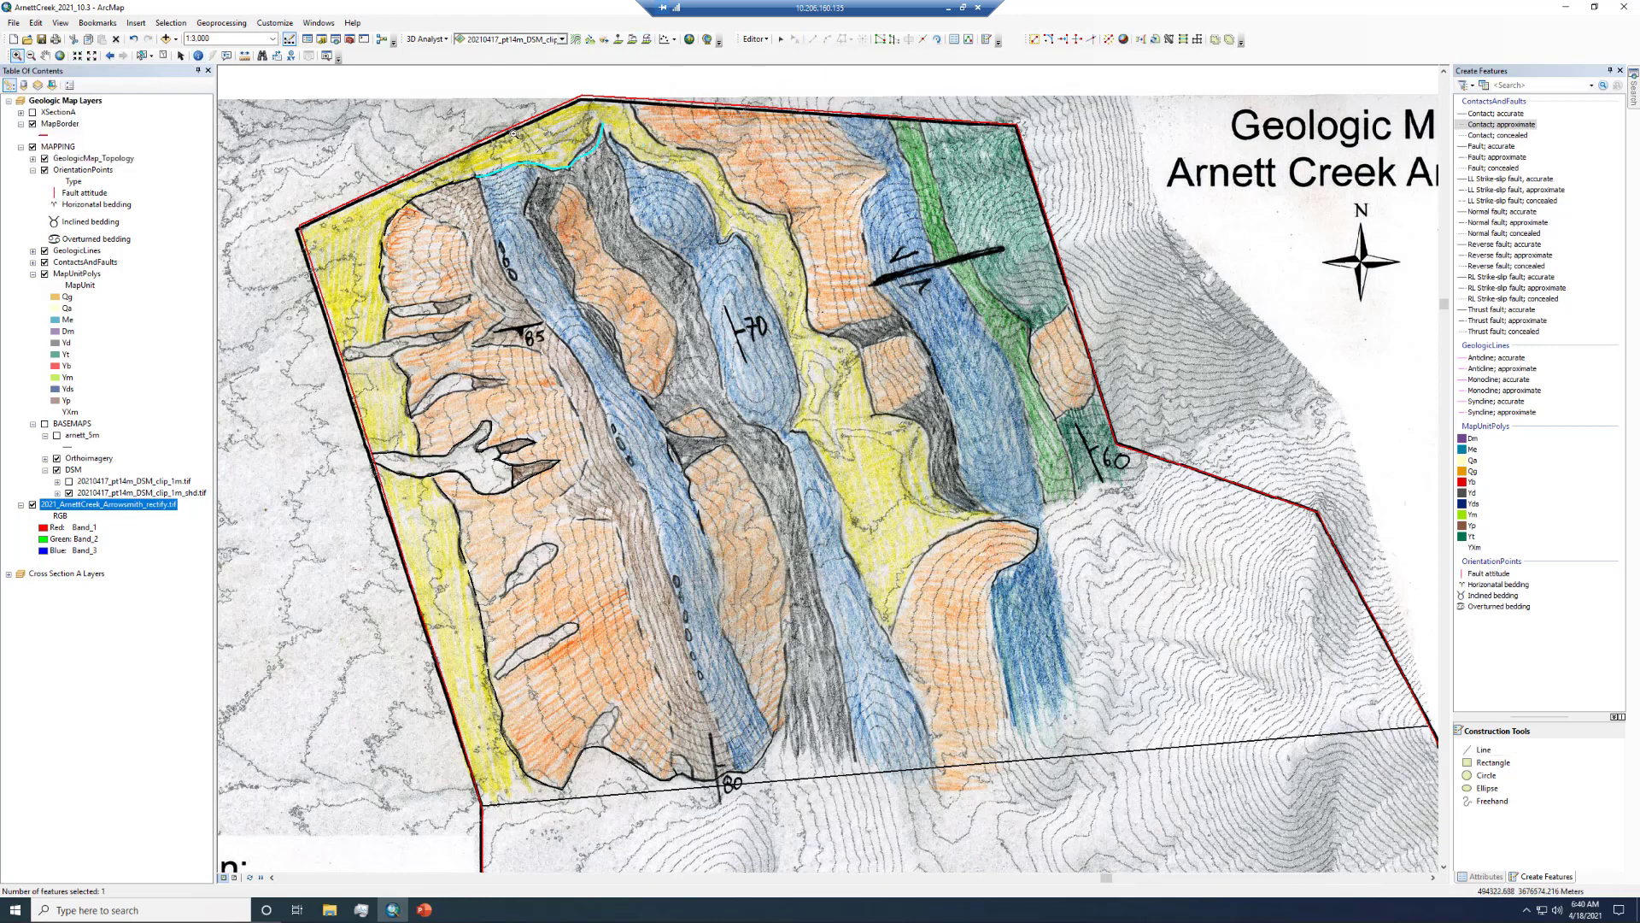
{"action": "left_click_drag", "start_coordinate": [525, 100], "coordinate": [638, 174]}
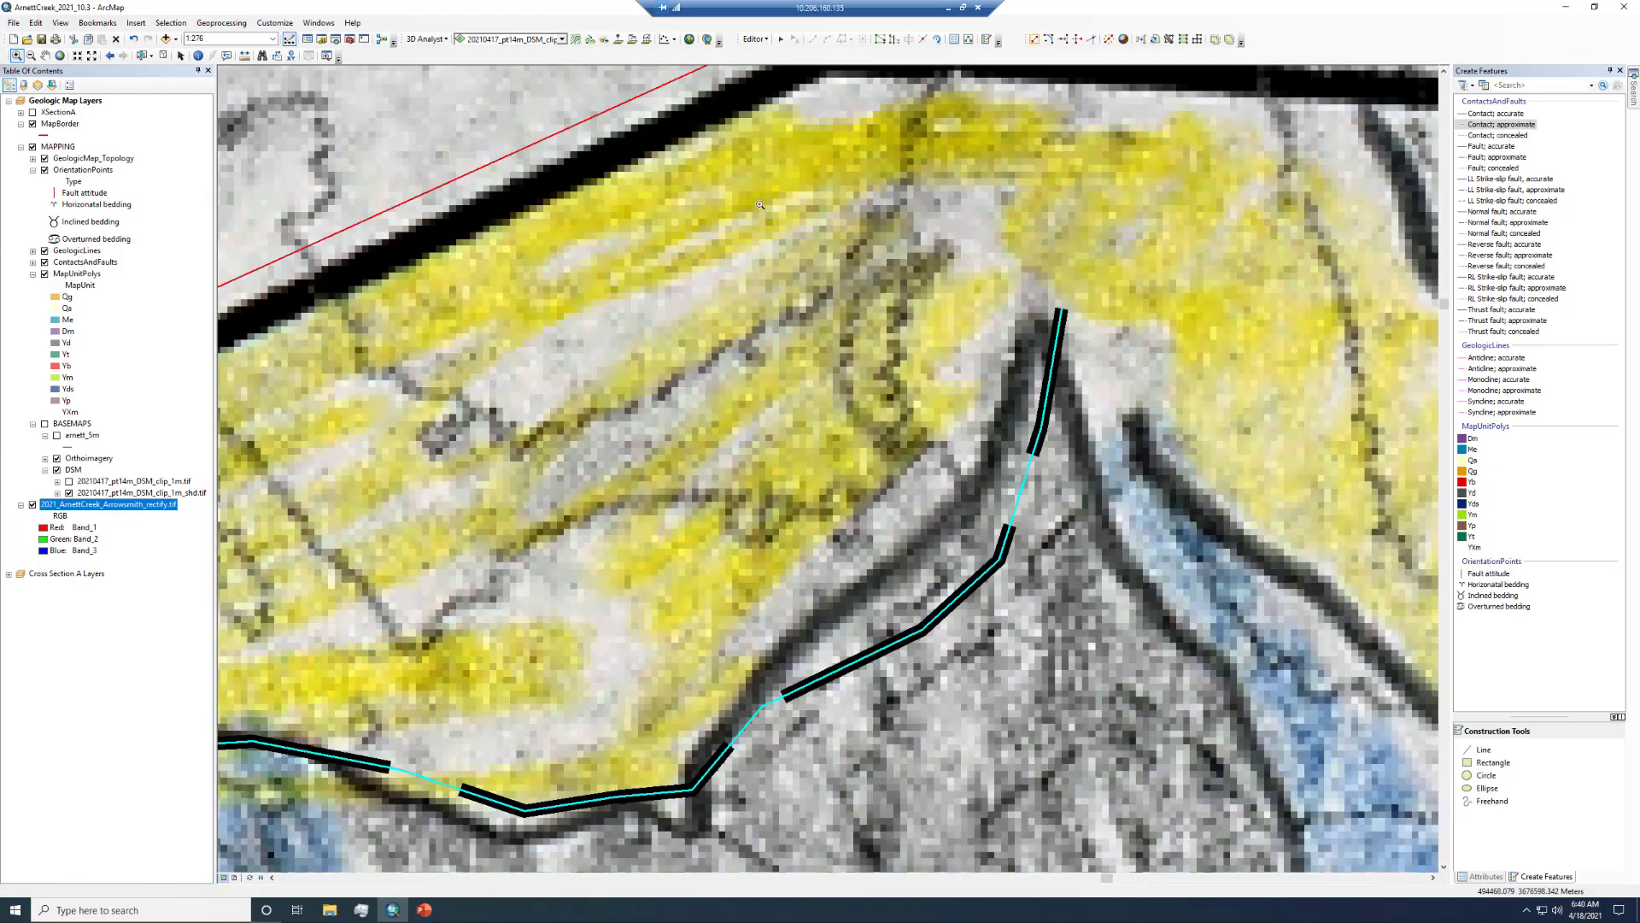
{"action": "left_click", "coordinate": [781, 41]}
{"action": "left_click", "coordinate": [1002, 570]}
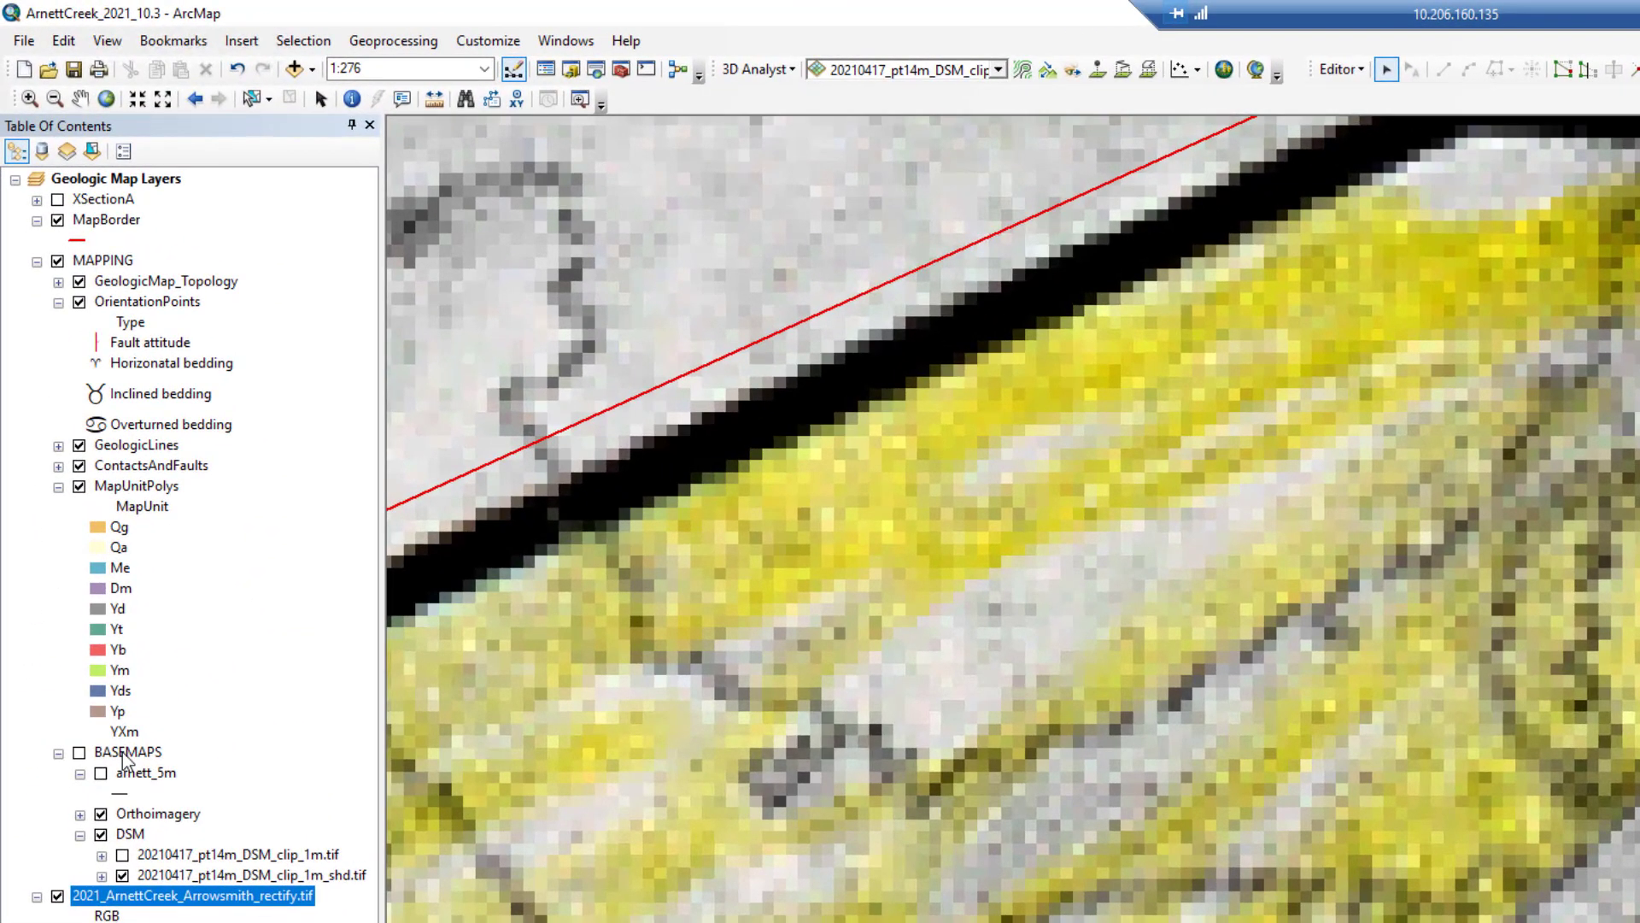
{"action": "left_click", "coordinate": [121, 468]}
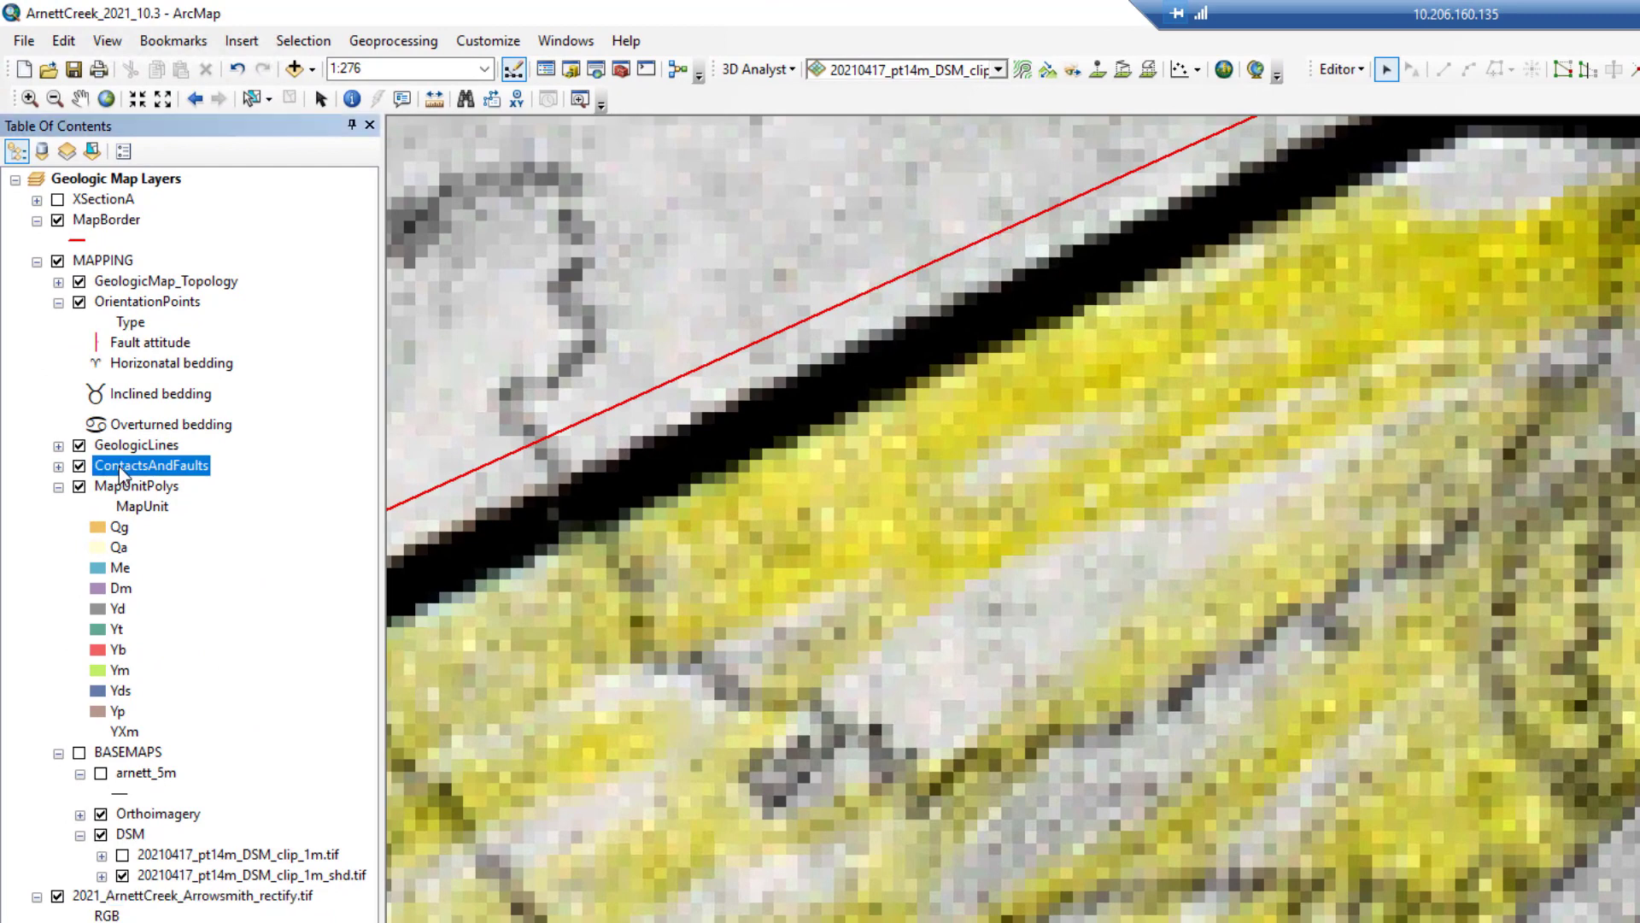
{"action": "right_click", "coordinate": [121, 470]}
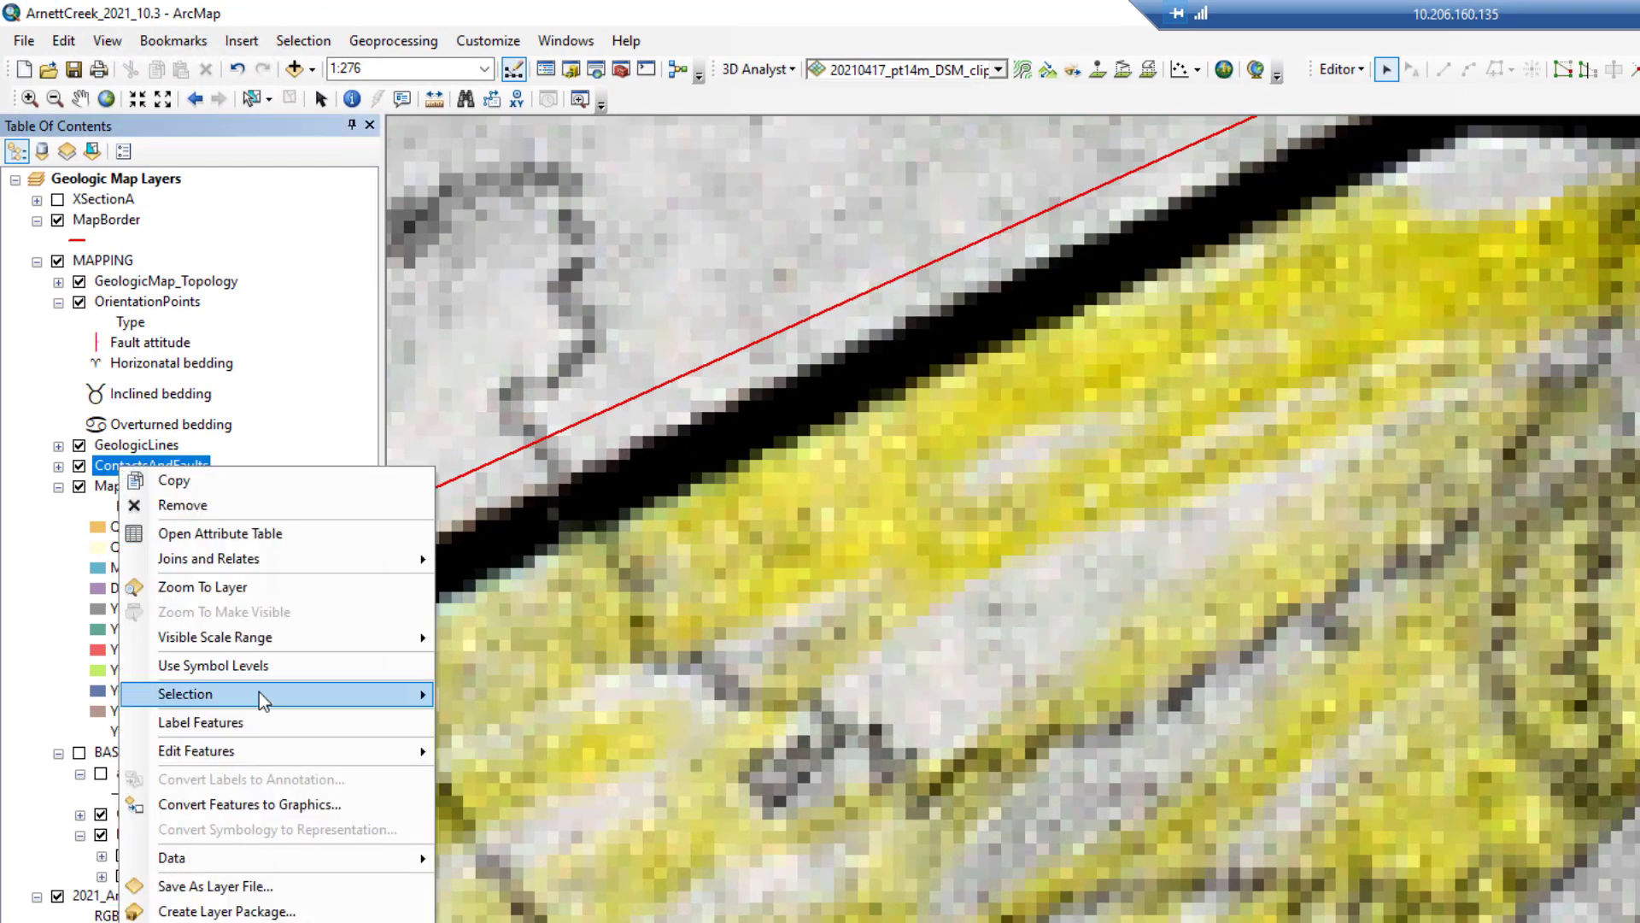
{"action": "mouse_move", "coordinate": [259, 692]}
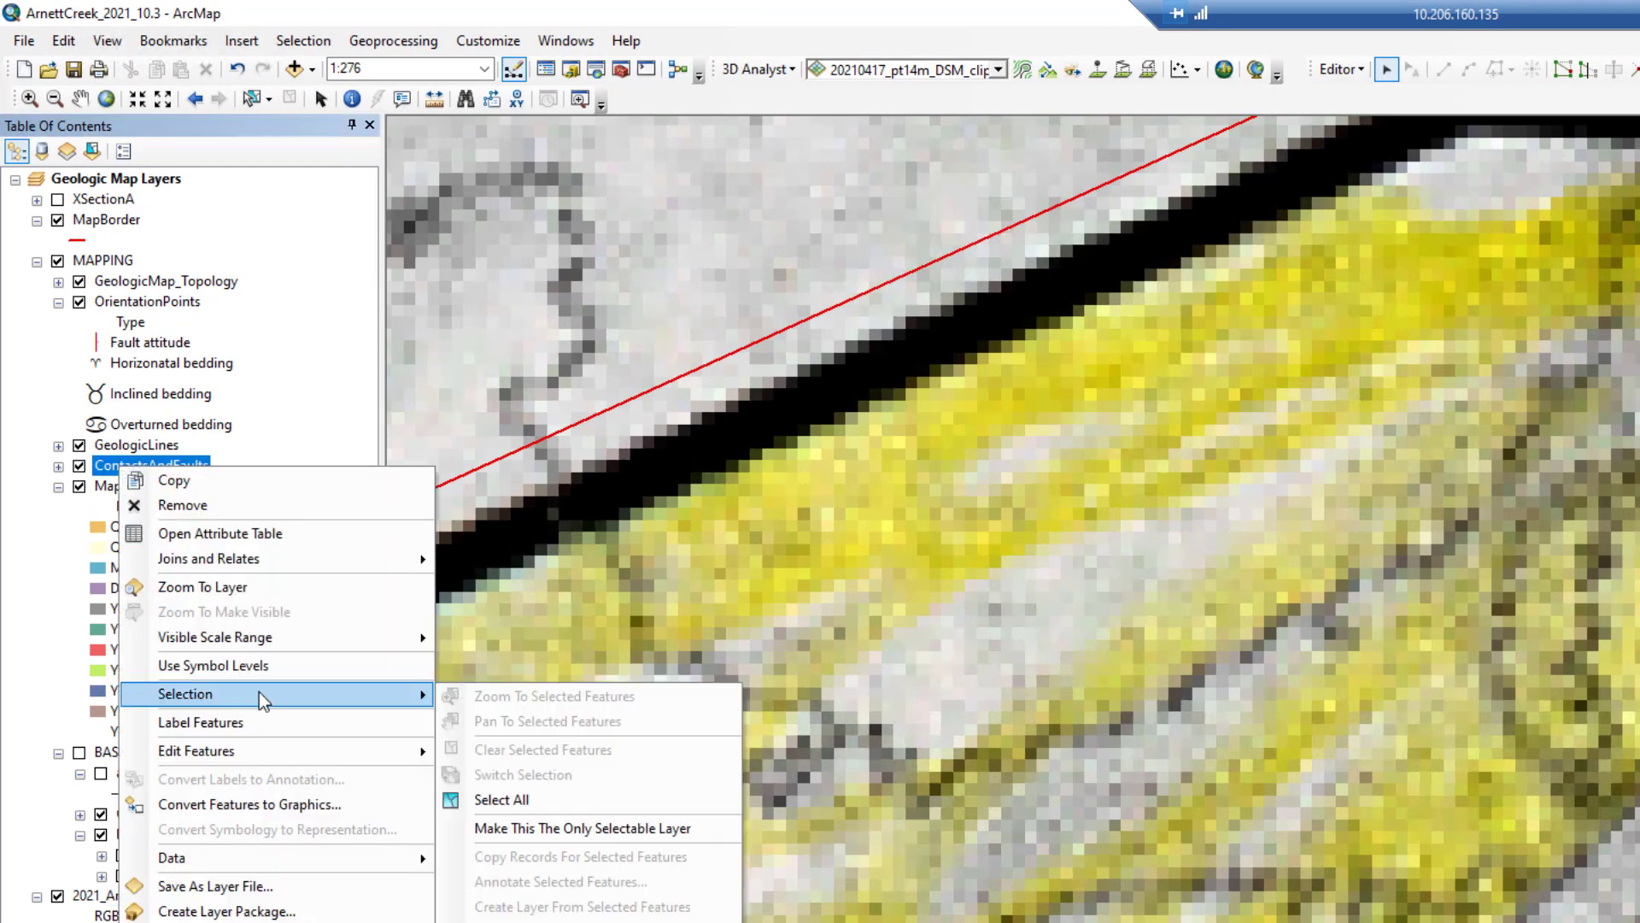
{"action": "left_click", "coordinate": [536, 828]}
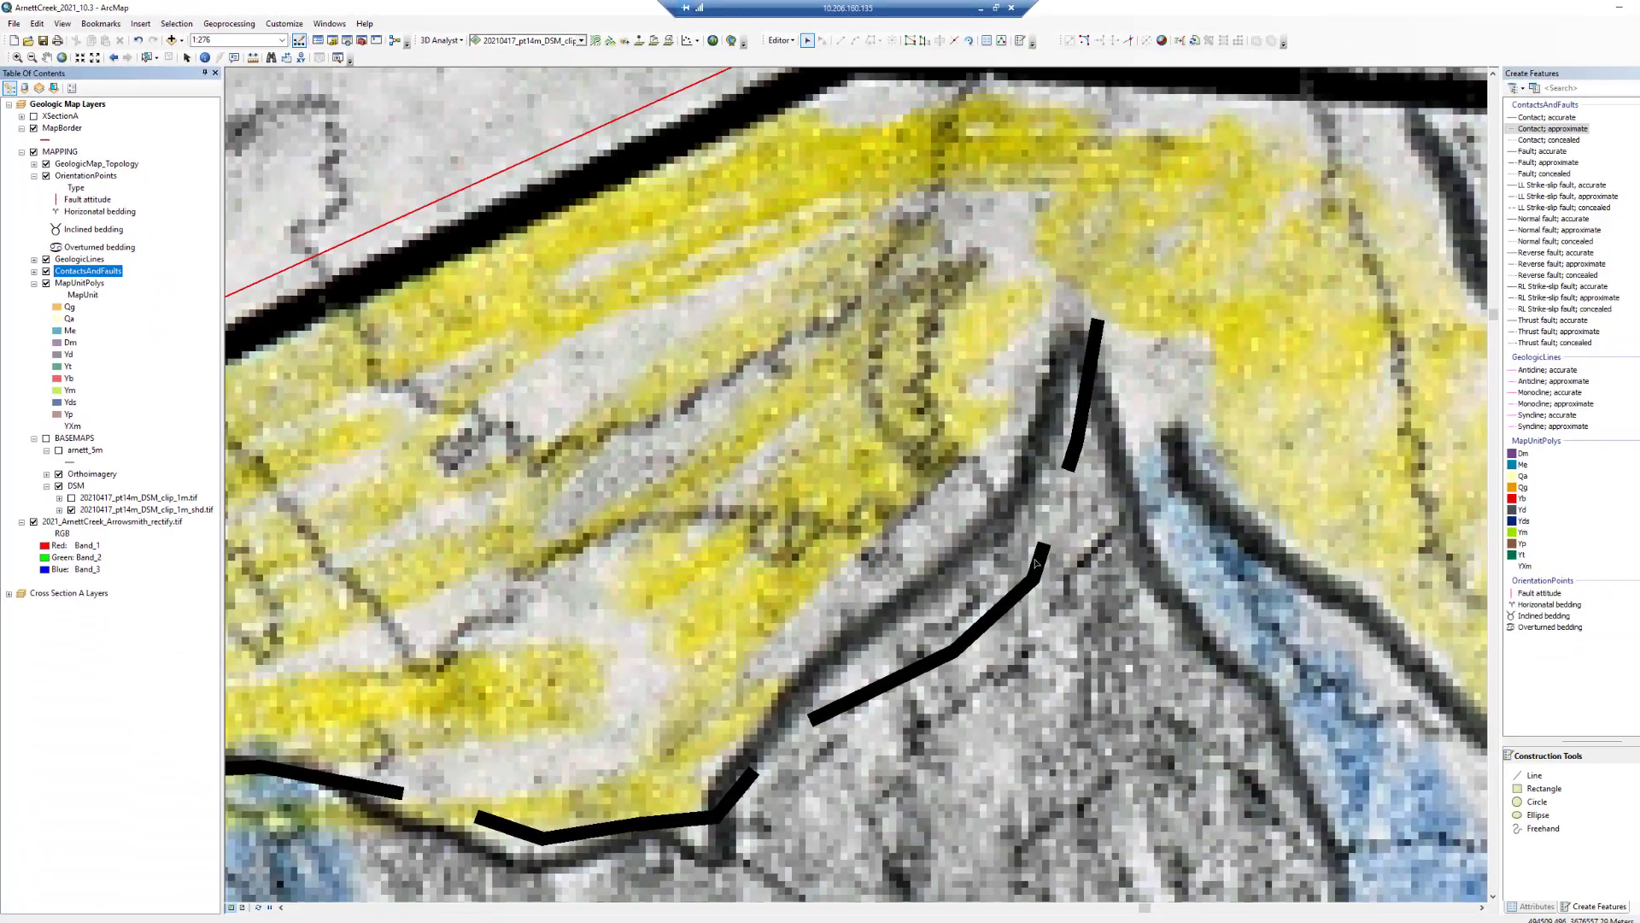
- Reshape the approximate contact's vertices to follow the drawn contact more closely, then save the edits
{"action": "double_click", "coordinate": [1040, 566]}
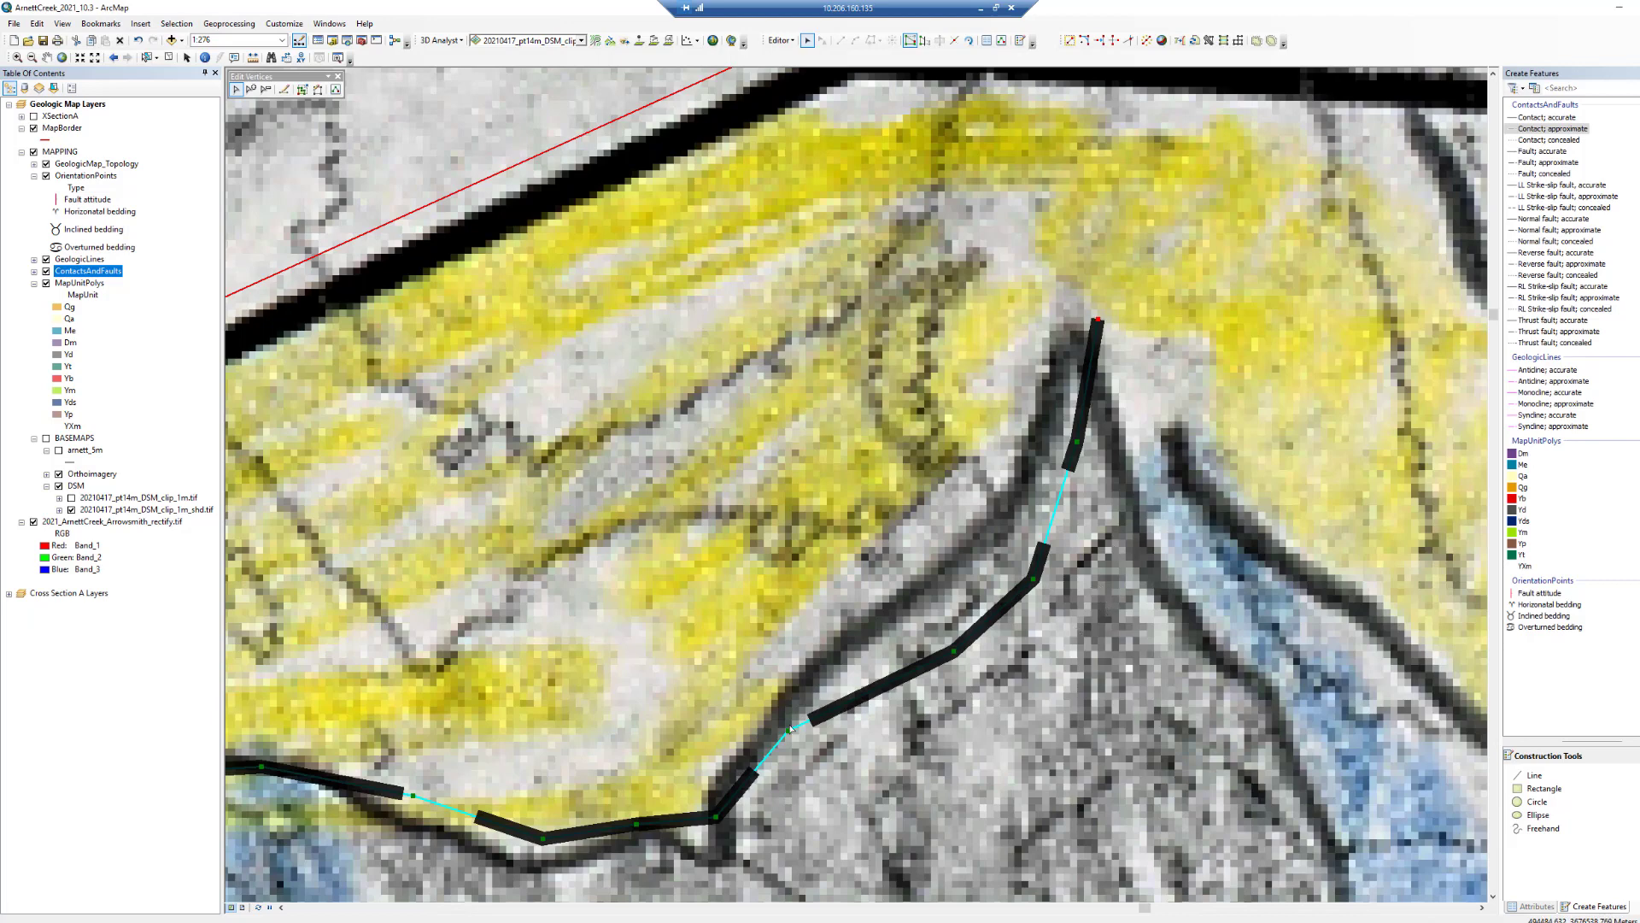
{"action": "left_click_drag", "start_coordinate": [789, 729], "coordinate": [785, 707]}
{"action": "left_click_drag", "start_coordinate": [953, 651], "coordinate": [906, 593]}
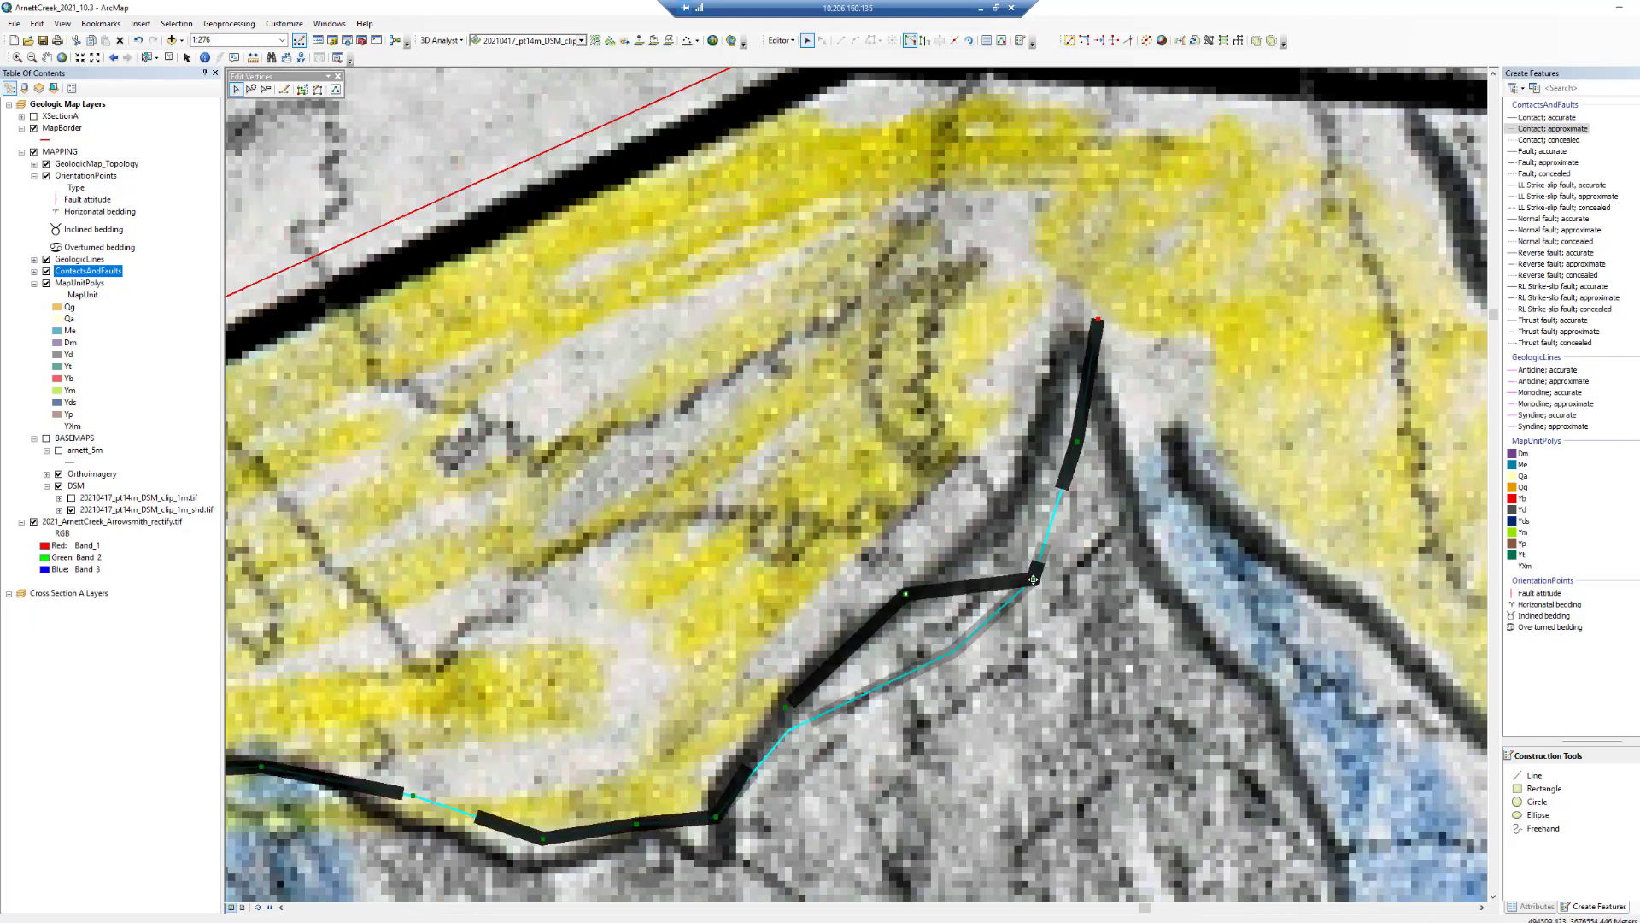
{"action": "mouse_move", "coordinate": [1033, 579]}
{"action": "left_mouse_down"}
{"action": "mouse_move", "coordinate": [1046, 443]}
{"action": "mouse_move", "coordinate": [1032, 443]}
{"action": "left_mouse_up"}
{"action": "left_click", "coordinate": [838, 336]}
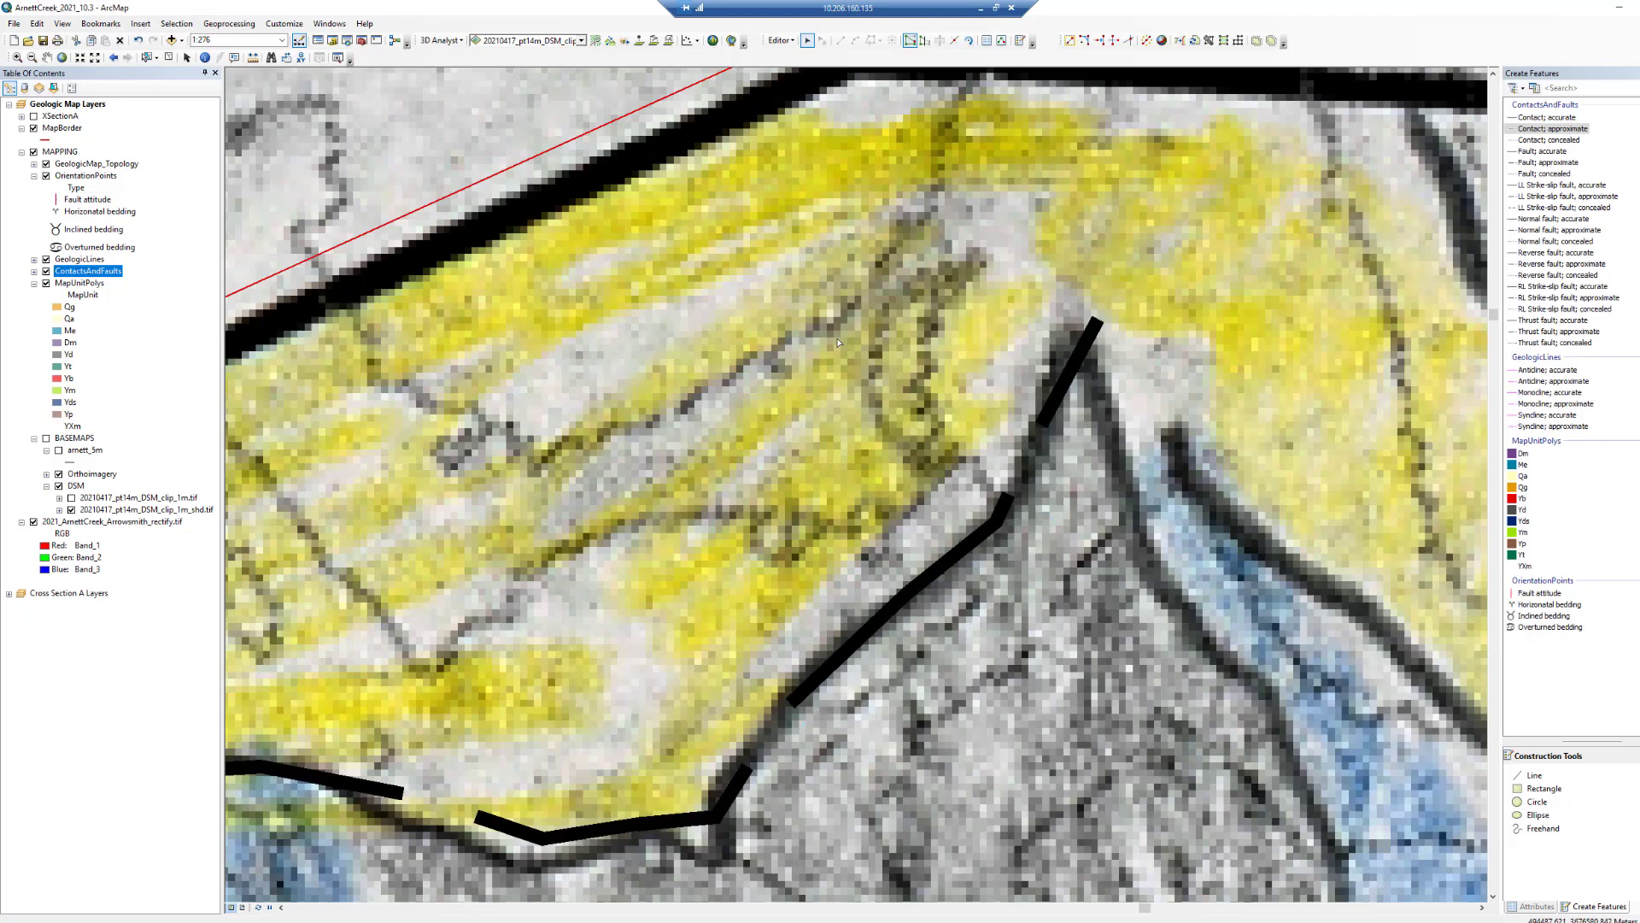
{"action": "left_click", "coordinate": [779, 40]}
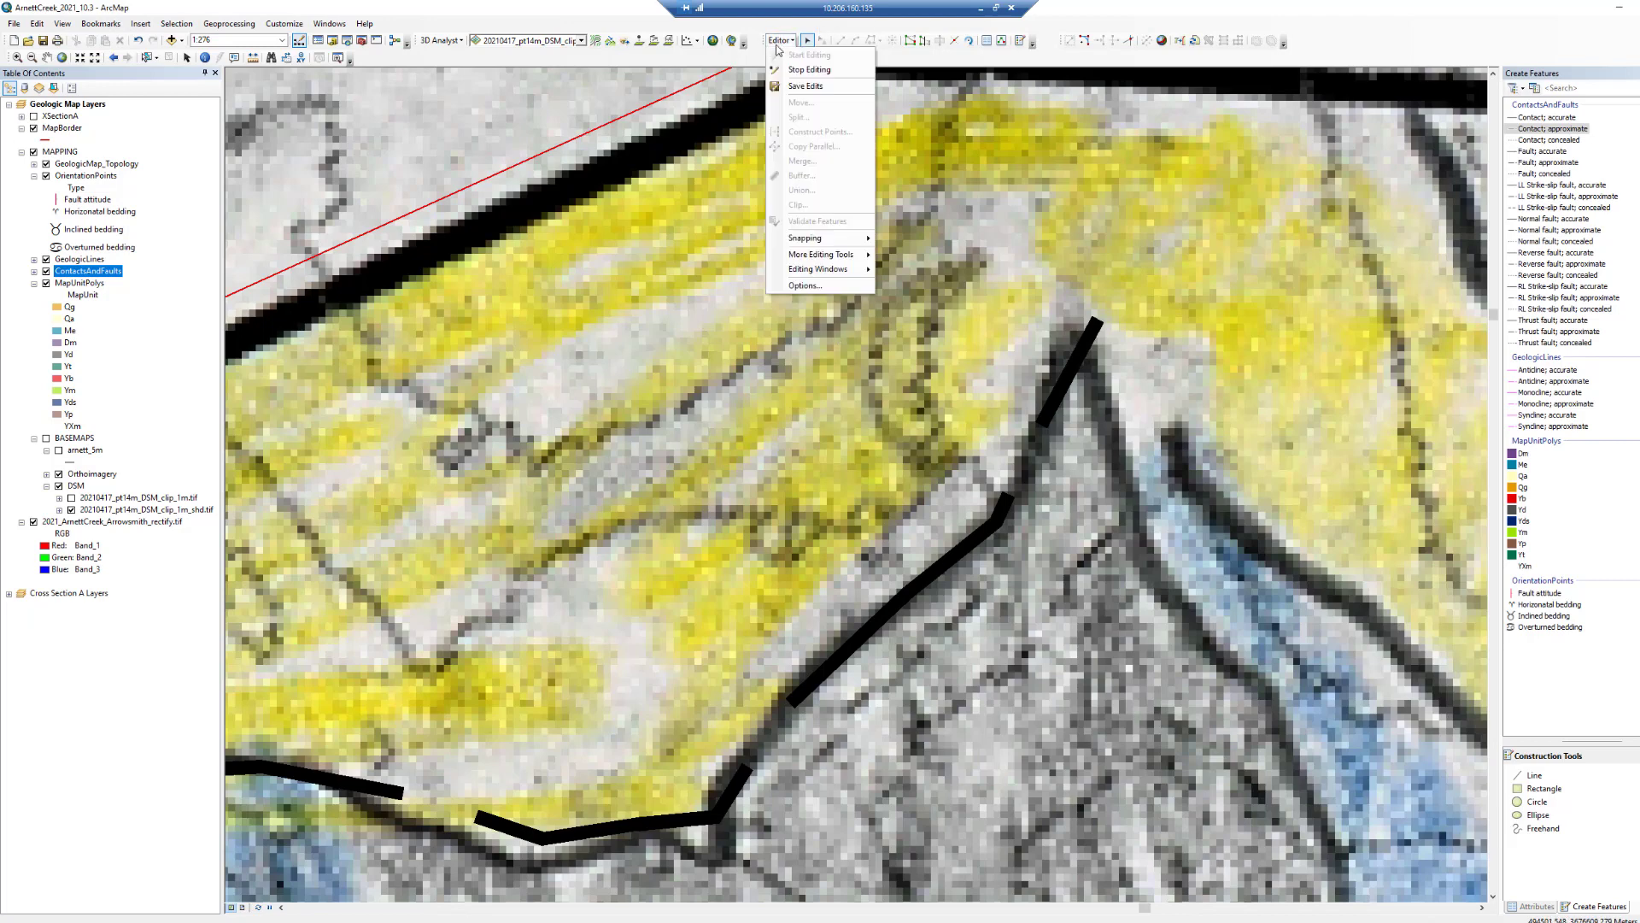
{"action": "left_click", "coordinate": [790, 86]}
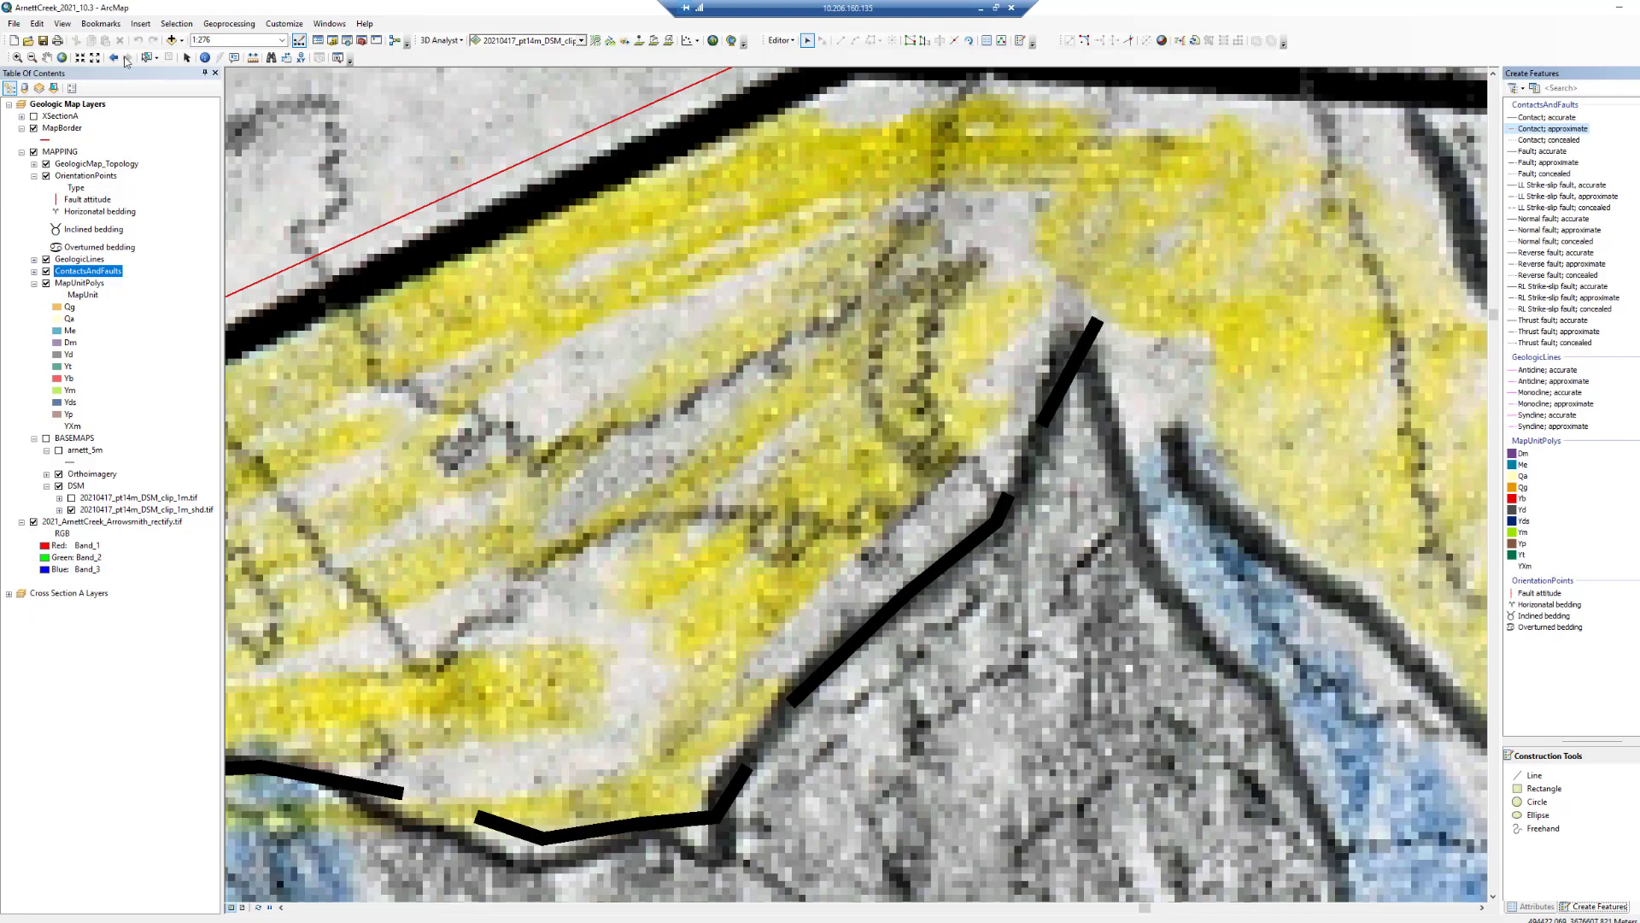
- Zoom out and pan to the whole map, toggling the scanned geologic map layer off and on to inspect the contacts
{"action": "left_click", "coordinate": [95, 58]}
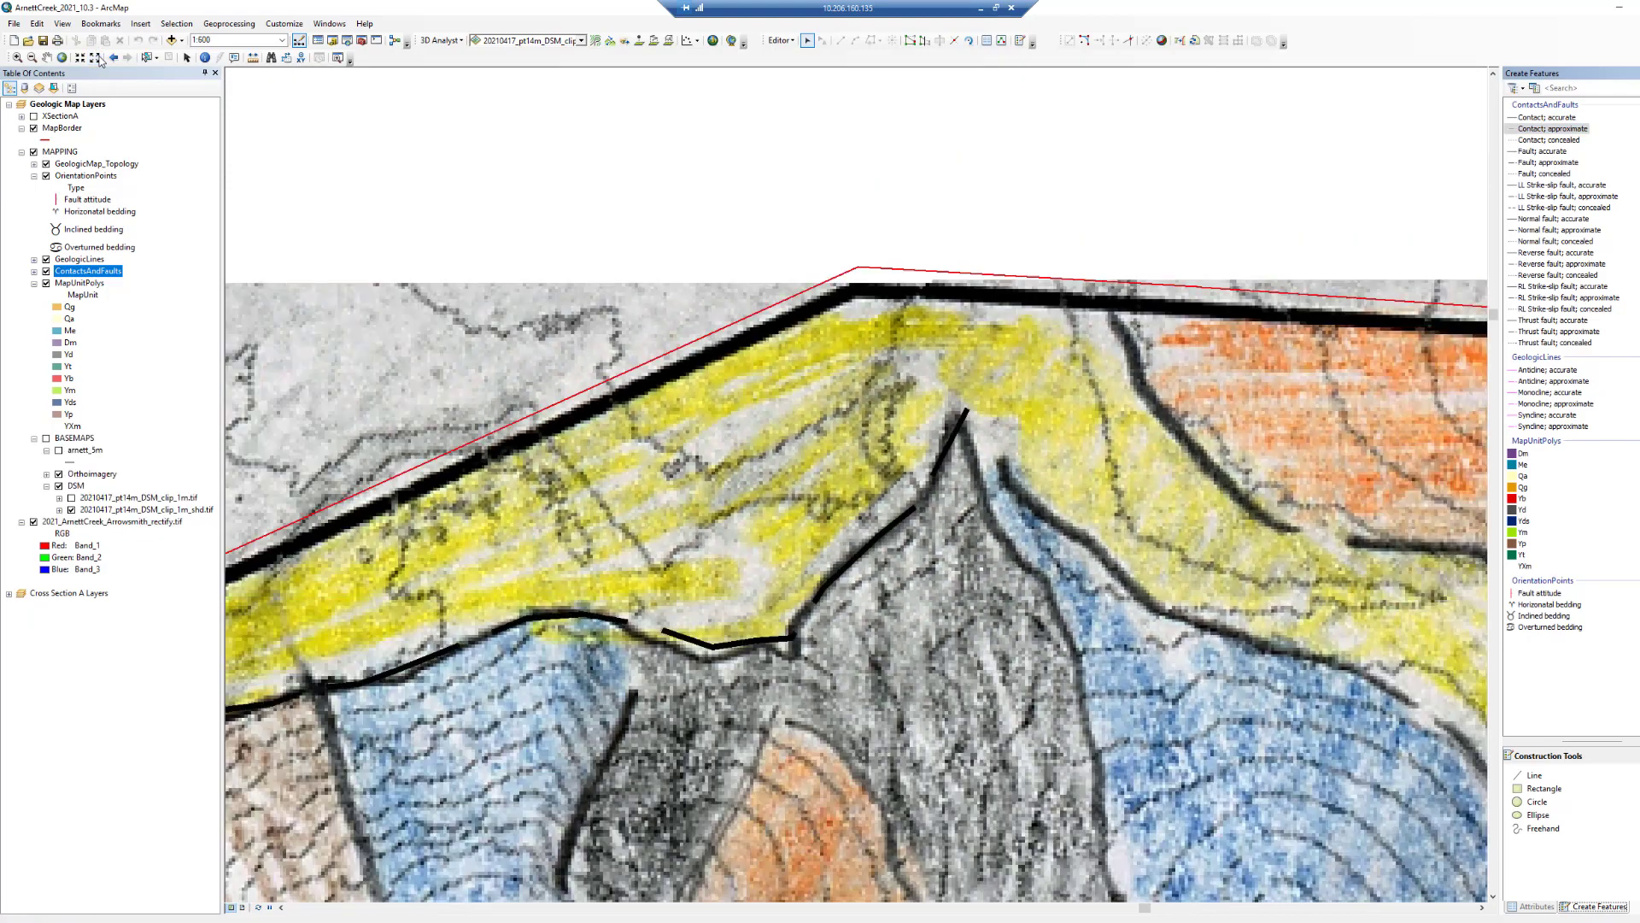
{"action": "left_click", "coordinate": [95, 58]}
{"action": "left_click", "coordinate": [95, 58]}
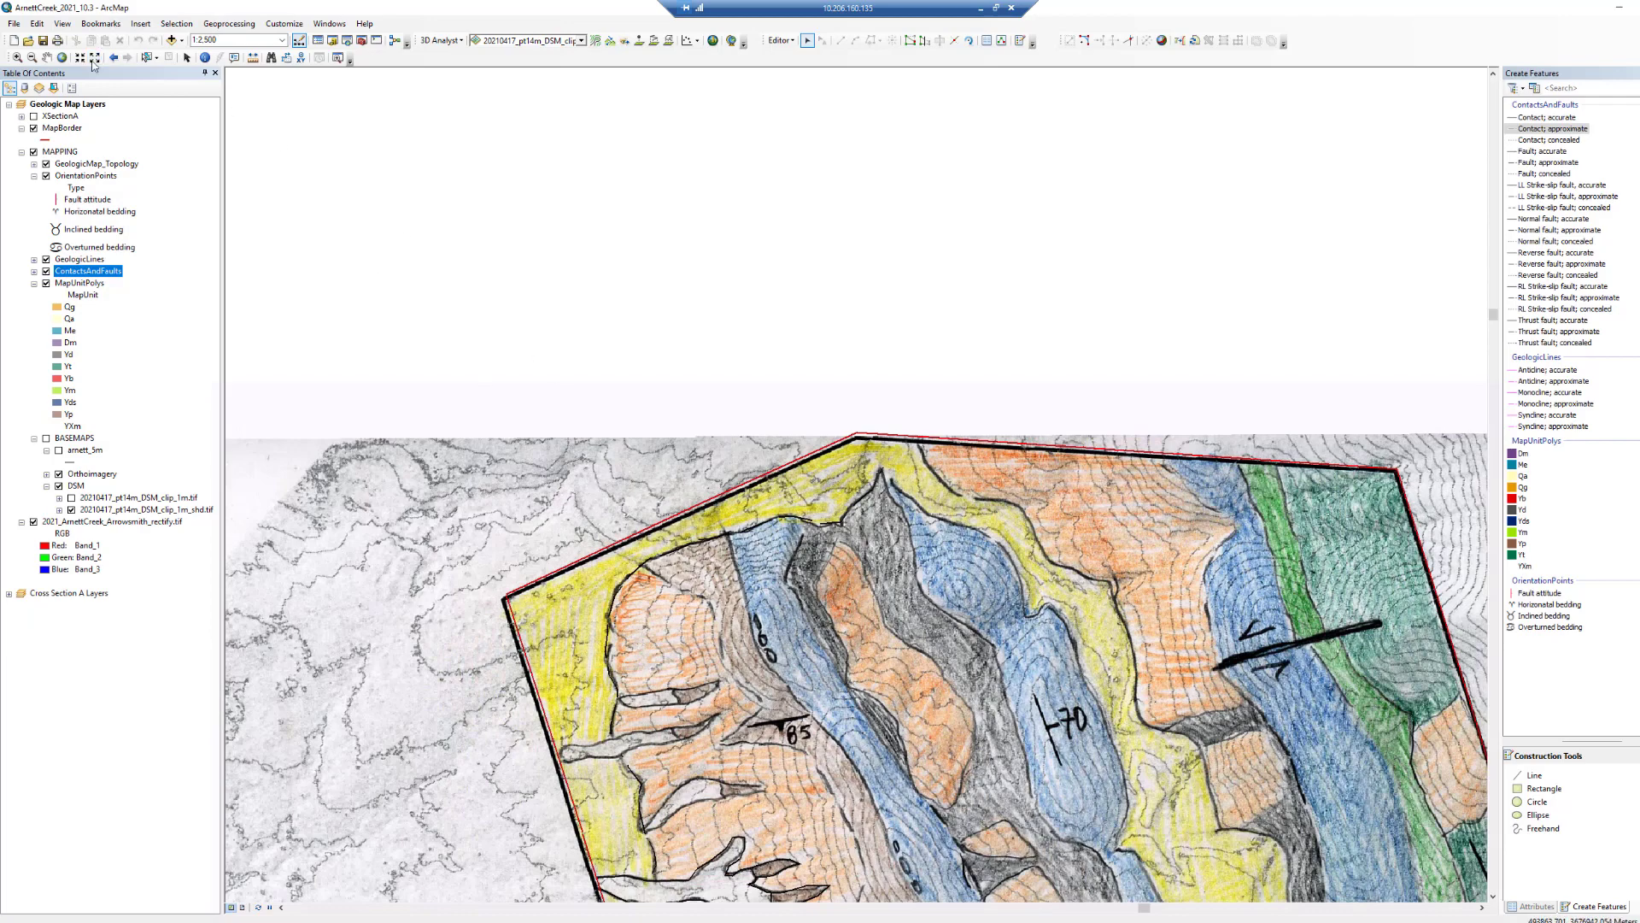
{"action": "left_click", "coordinate": [47, 57]}
{"action": "left_click_drag", "start_coordinate": [835, 733], "coordinate": [755, 408]}
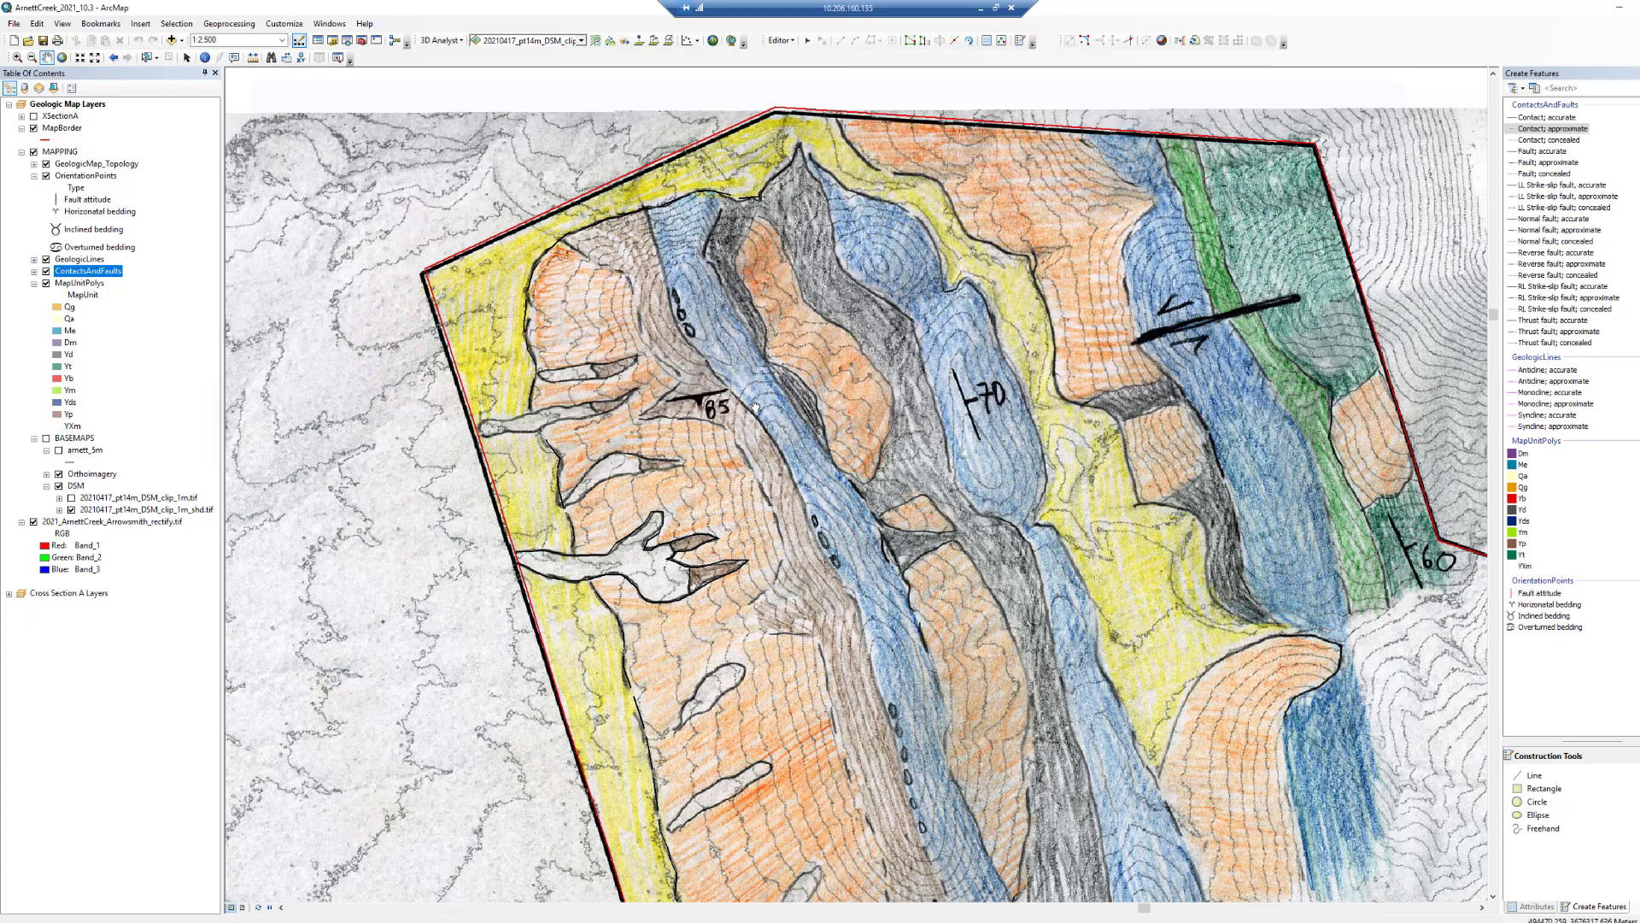
{"action": "left_click_drag", "start_coordinate": [946, 546], "coordinate": [947, 532]}
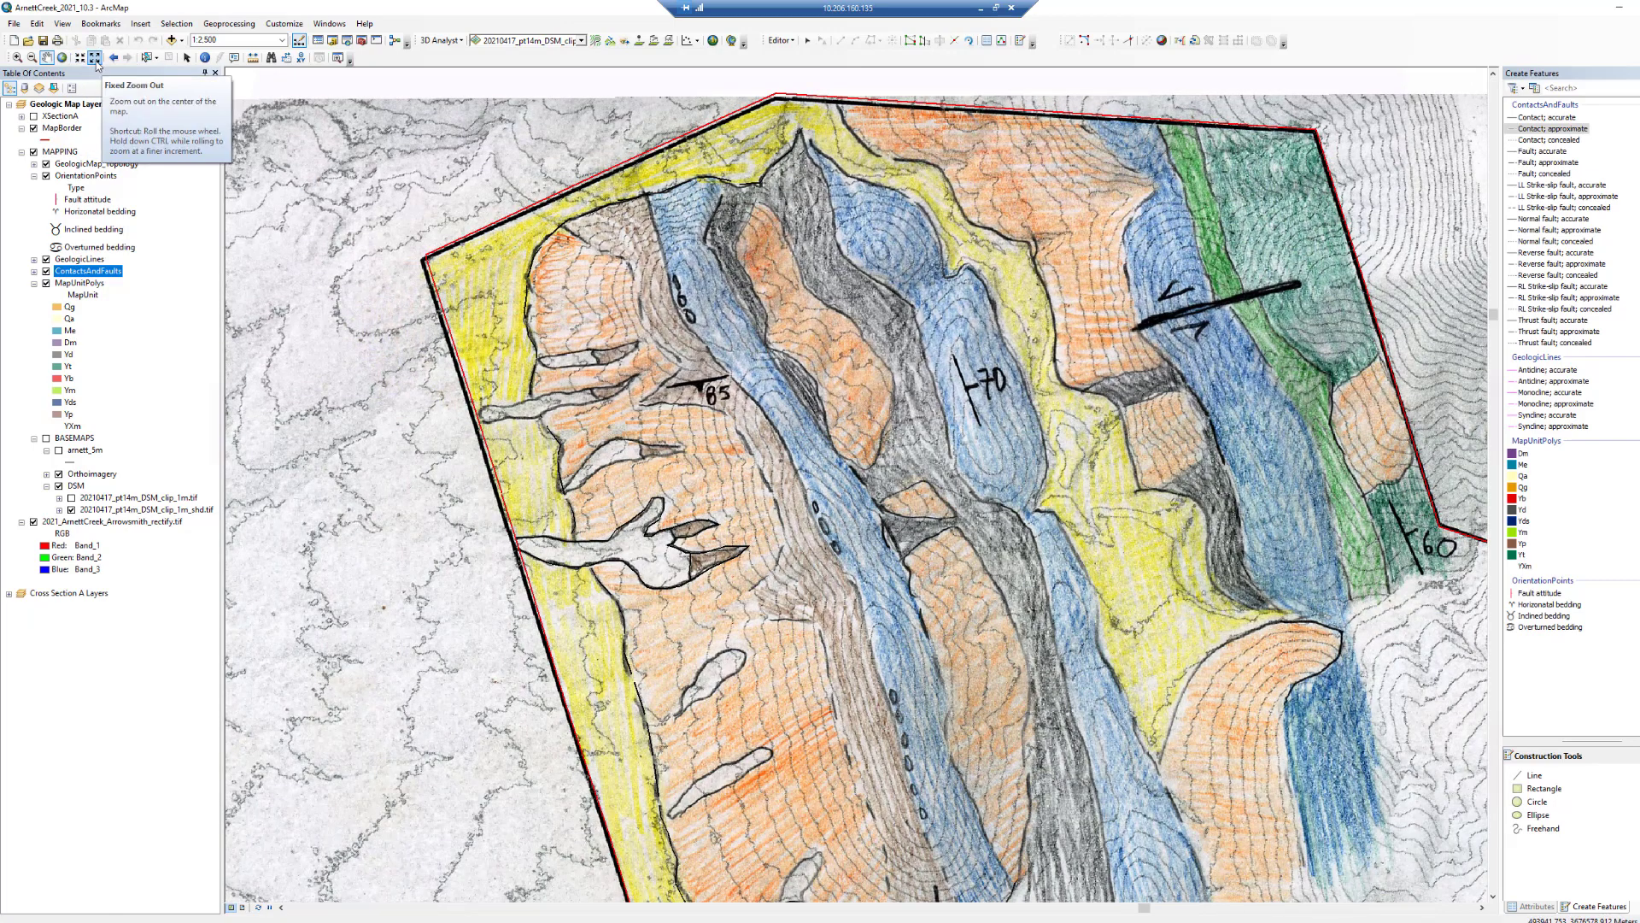
{"action": "left_click", "coordinate": [94, 57]}
{"action": "left_click_drag", "start_coordinate": [711, 522], "coordinate": [708, 504]}
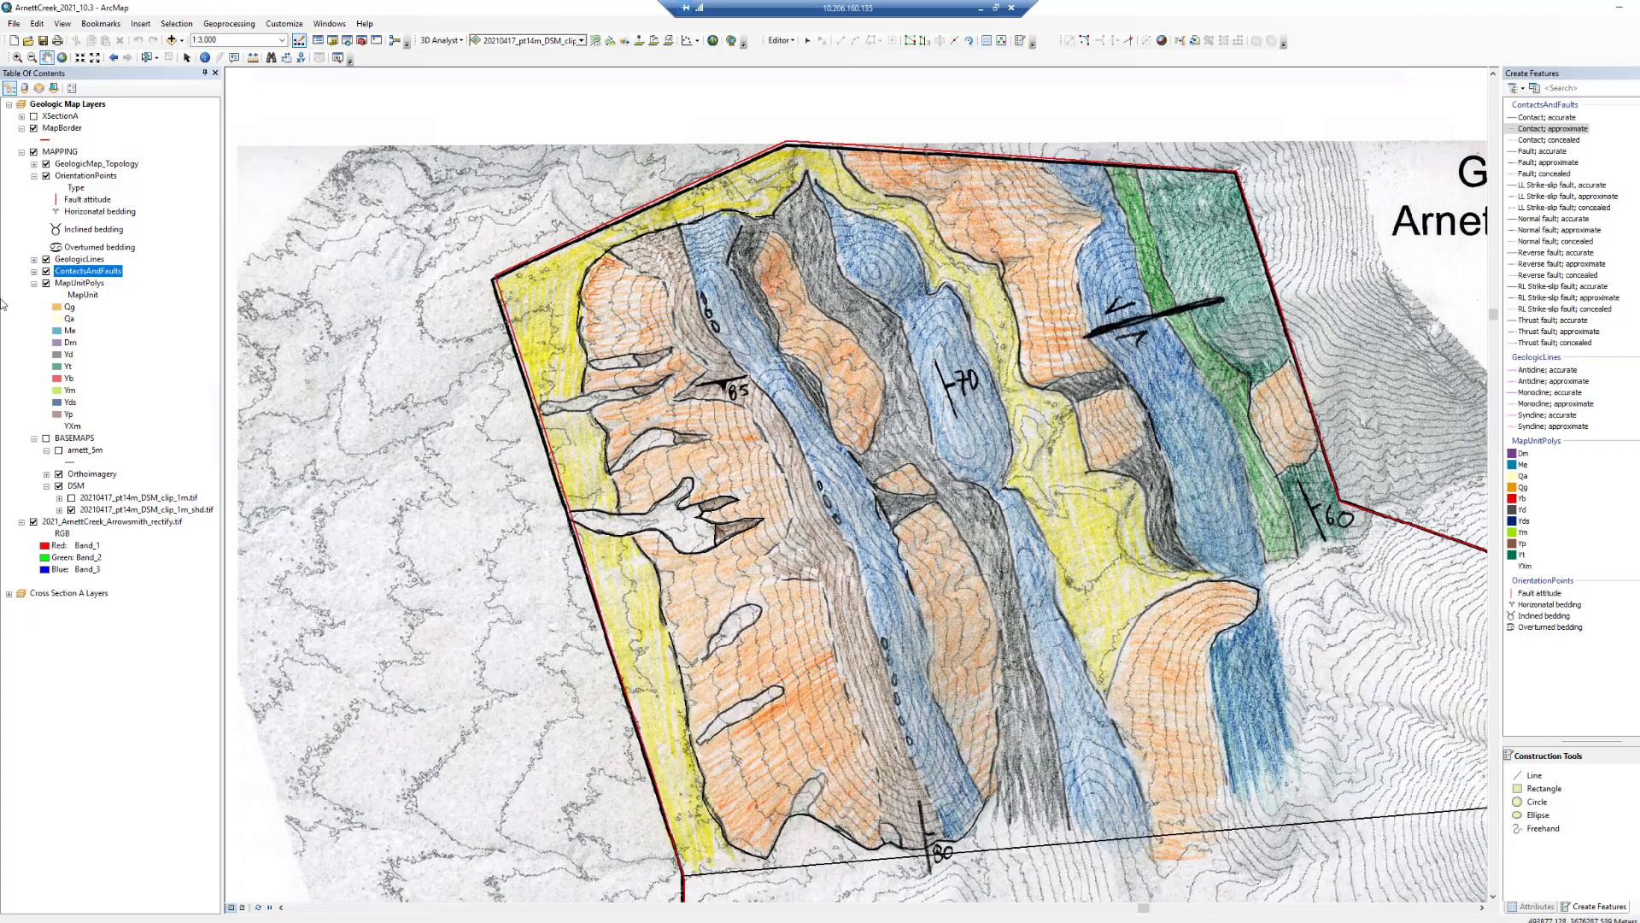
{"action": "left_click", "coordinate": [33, 522]}
{"action": "left_click", "coordinate": [34, 522]}
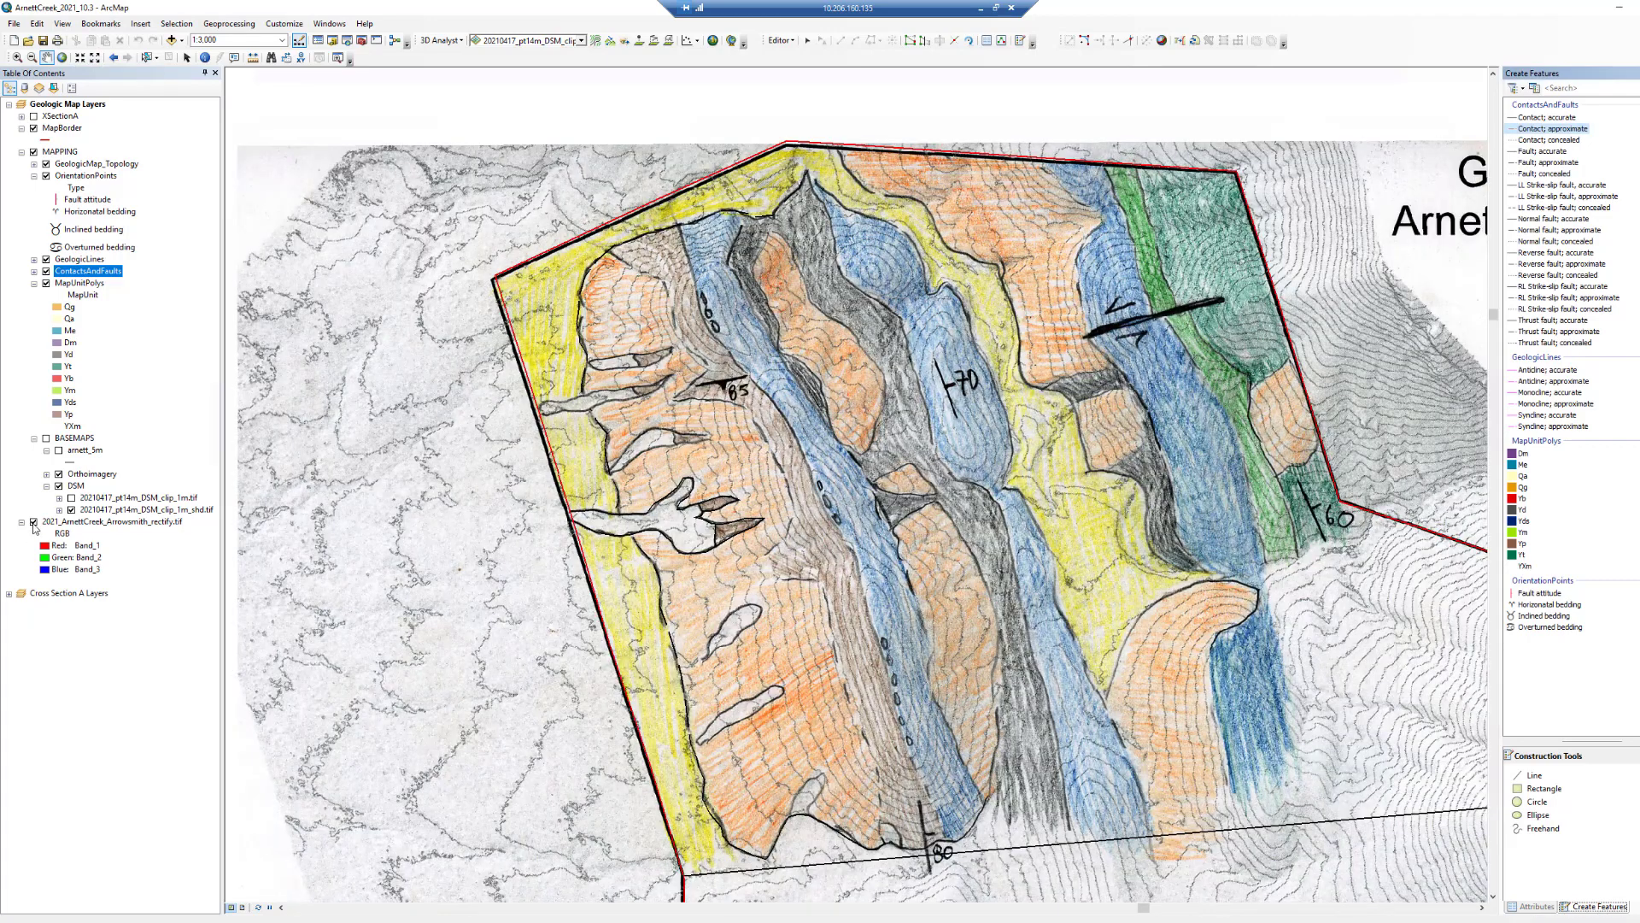
- Trace an approximate contact along the eastern edge of the western orange unit from the north down to the southern map border
{"action": "left_click", "coordinate": [1547, 129]}
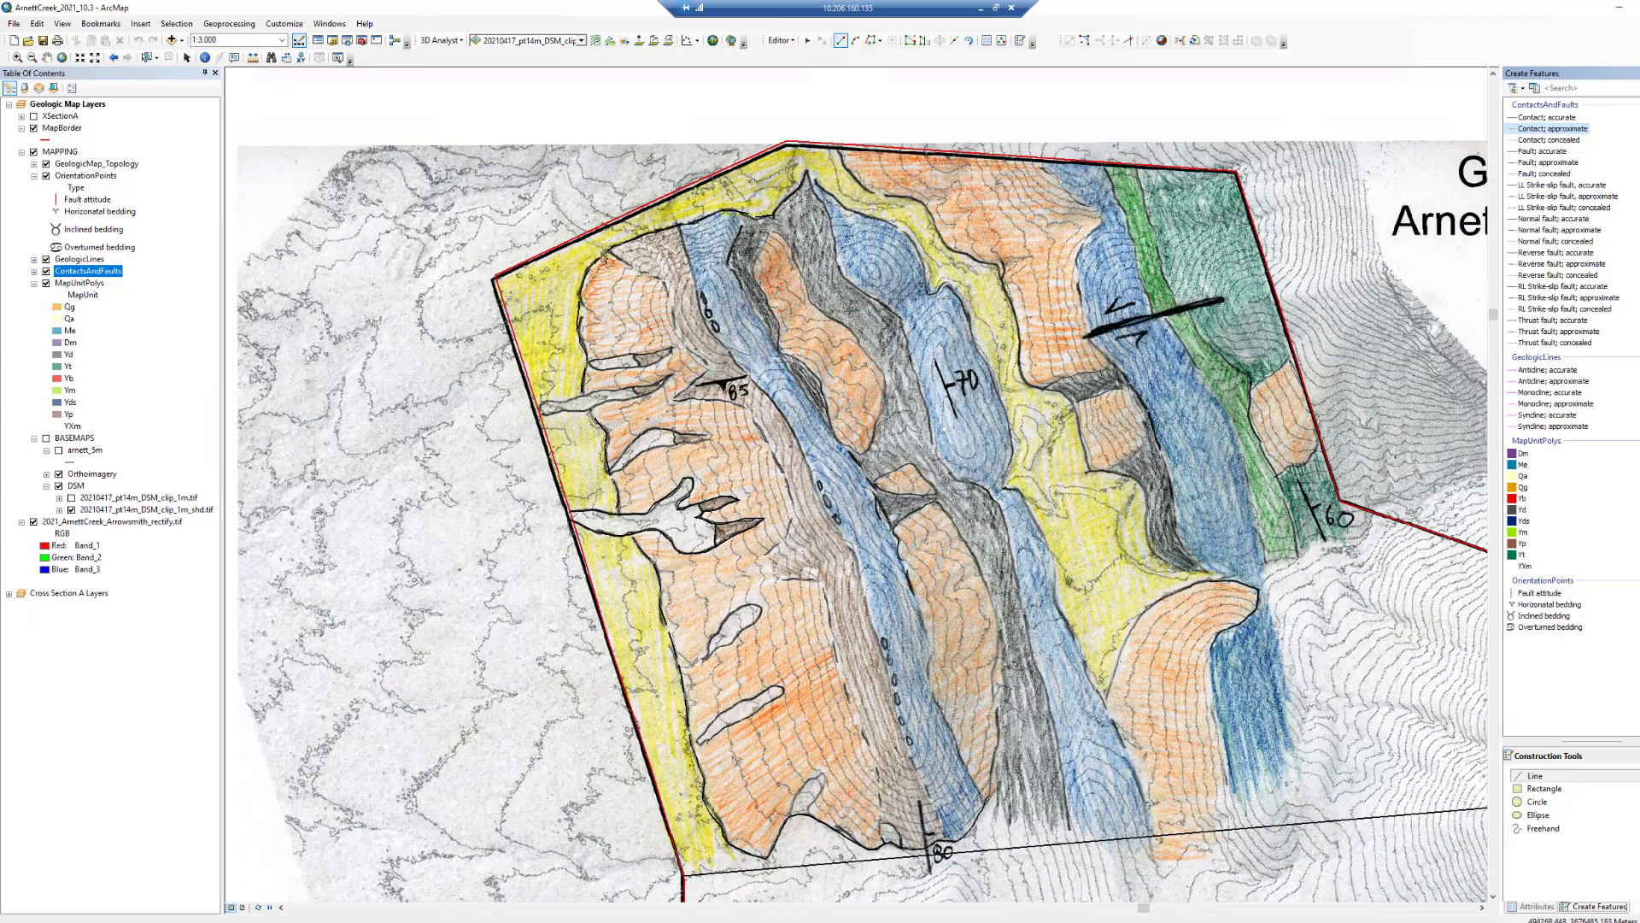
{"action": "left_click", "coordinate": [609, 250]}
{"action": "left_click", "coordinate": [630, 265]}
{"action": "left_click", "coordinate": [645, 275]}
{"action": "left_click", "coordinate": [659, 277]}
{"action": "left_click", "coordinate": [668, 290]}
{"action": "left_click", "coordinate": [674, 325]}
{"action": "left_click", "coordinate": [683, 342]}
{"action": "left_click", "coordinate": [695, 354]}
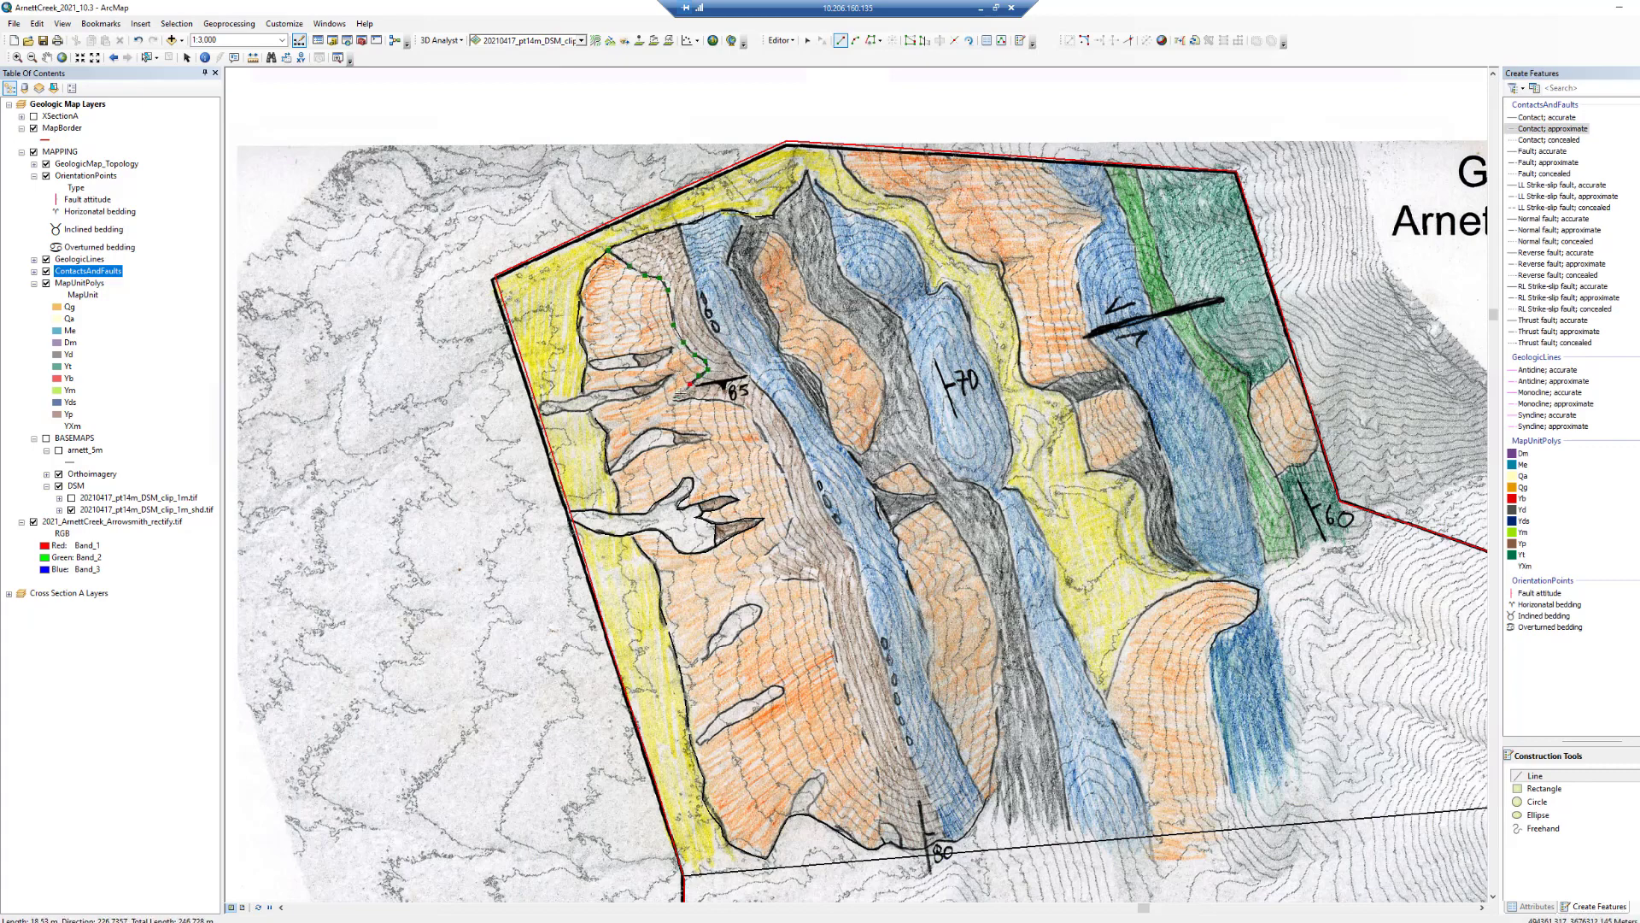
{"action": "left_click", "coordinate": [674, 402]}
{"action": "left_click", "coordinate": [687, 399]}
{"action": "left_click", "coordinate": [714, 400]}
{"action": "left_click", "coordinate": [728, 404]}
{"action": "left_click", "coordinate": [741, 408]}
{"action": "left_click", "coordinate": [752, 416]}
{"action": "left_click", "coordinate": [766, 438]}
{"action": "left_click", "coordinate": [776, 456]}
{"action": "left_click", "coordinate": [771, 573]}
{"action": "left_click", "coordinate": [811, 583]}
{"action": "left_click", "coordinate": [822, 596]}
{"action": "left_click", "coordinate": [832, 624]}
{"action": "left_click", "coordinate": [844, 667]}
{"action": "left_click", "coordinate": [873, 744]}
{"action": "left_click", "coordinate": [879, 802]}
{"action": "left_click", "coordinate": [881, 829]}
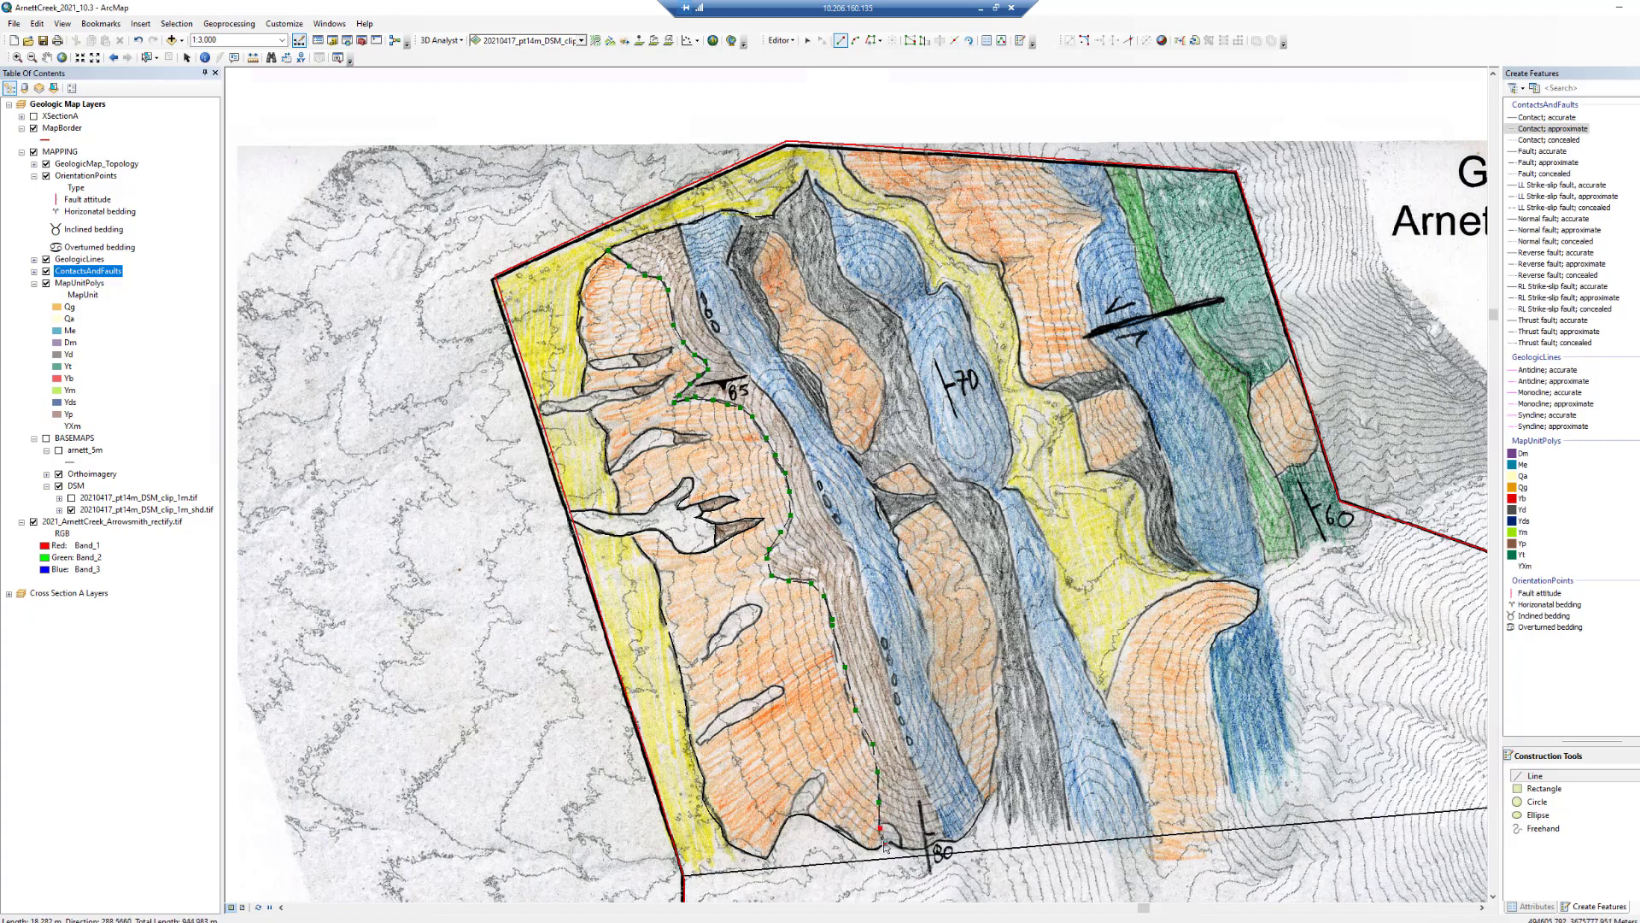
{"action": "double_click", "coordinate": [885, 835]}
- Outline the small white lens near the southern map border with an accurate contact
{"action": "left_click", "coordinate": [1546, 117]}
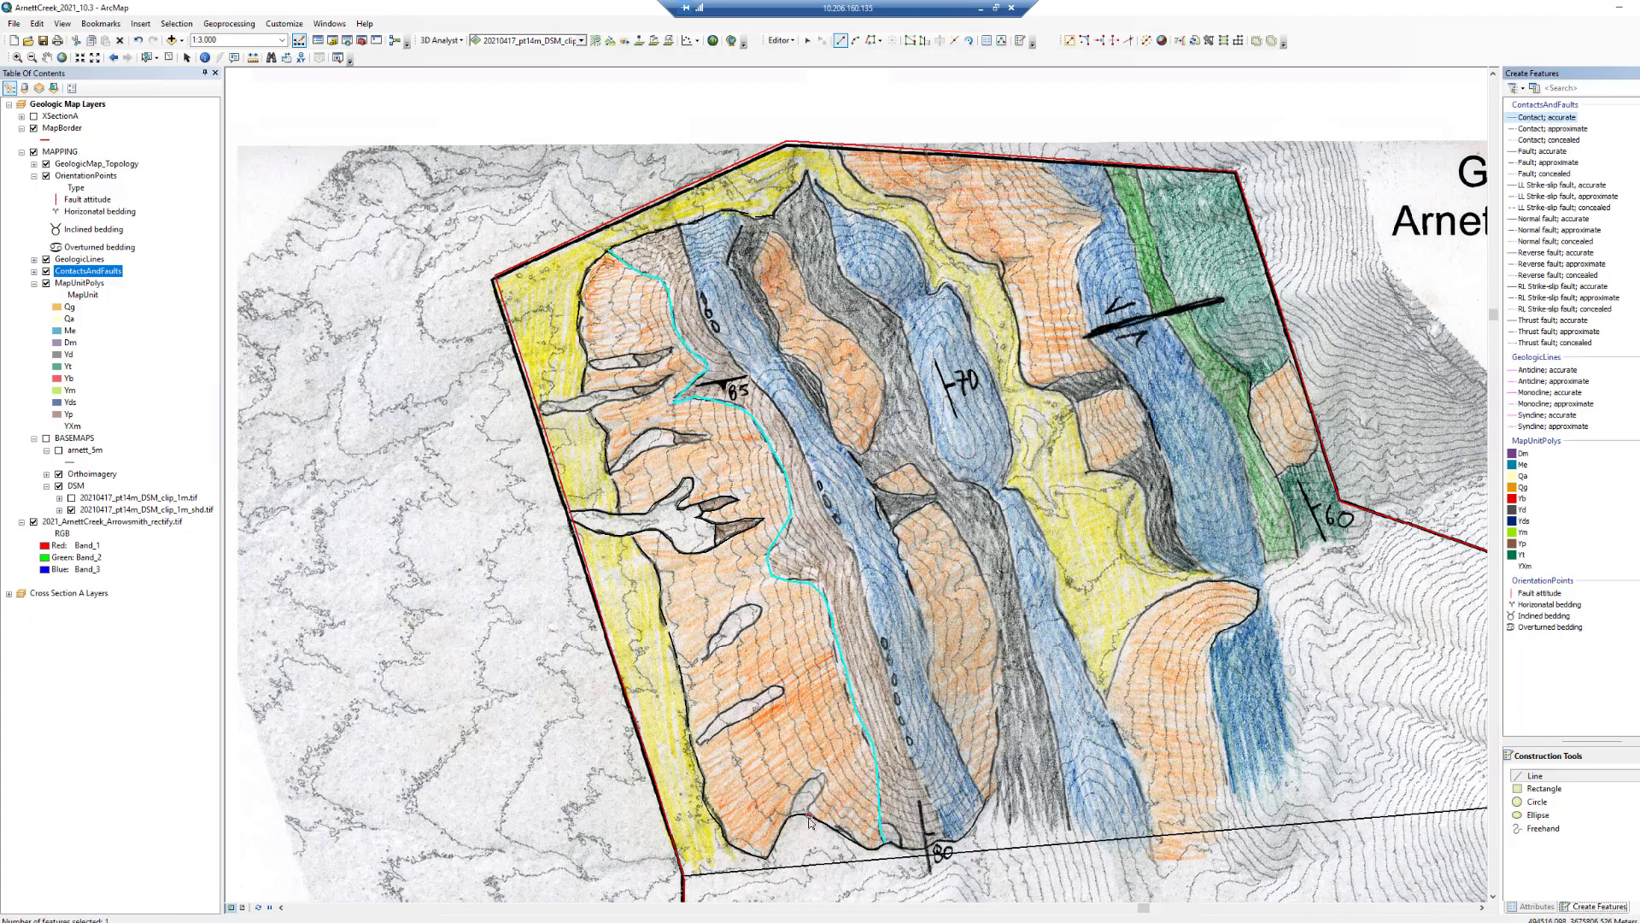
{"action": "left_click", "coordinate": [810, 814]}
{"action": "left_click", "coordinate": [814, 803]}
{"action": "left_click", "coordinate": [819, 793]}
{"action": "left_click", "coordinate": [822, 782]}
{"action": "left_click", "coordinate": [822, 773]}
{"action": "left_click", "coordinate": [818, 790]}
{"action": "double_click", "coordinate": [807, 816]}
- Outline the two elongated white lenses in the southern part of the western orange unit with accurate contacts
{"action": "left_click", "coordinate": [699, 743]}
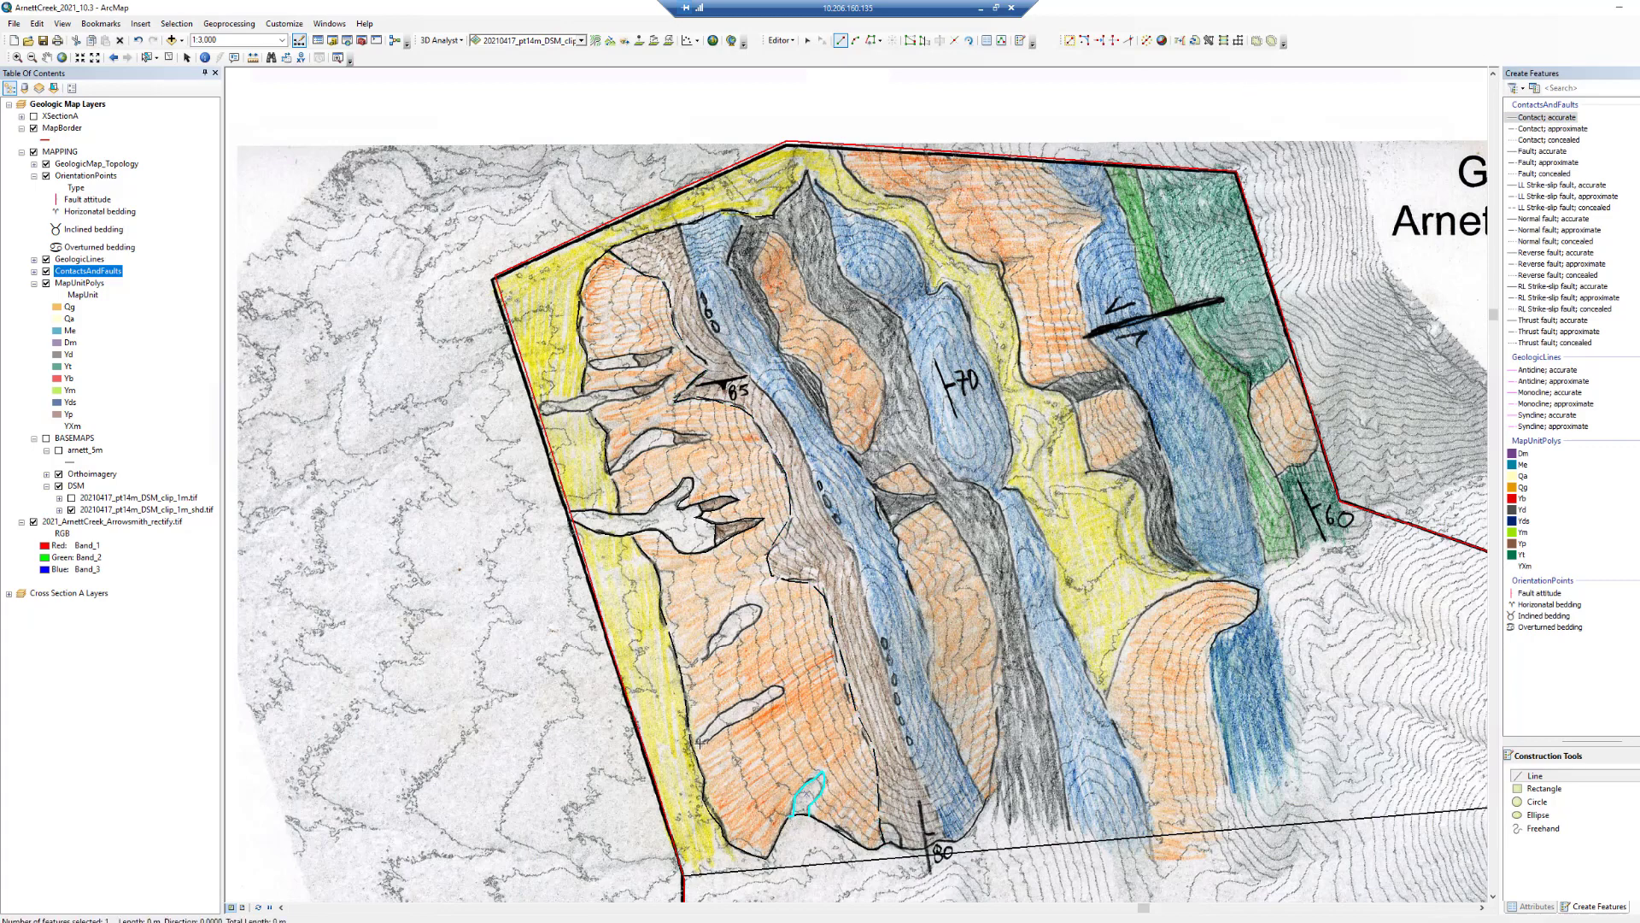
{"action": "left_click", "coordinate": [728, 725]}
{"action": "left_click", "coordinate": [769, 706]}
{"action": "left_click", "coordinate": [784, 689]}
{"action": "left_click", "coordinate": [749, 699]}
{"action": "left_click", "coordinate": [719, 713]}
{"action": "double_click", "coordinate": [700, 743]}
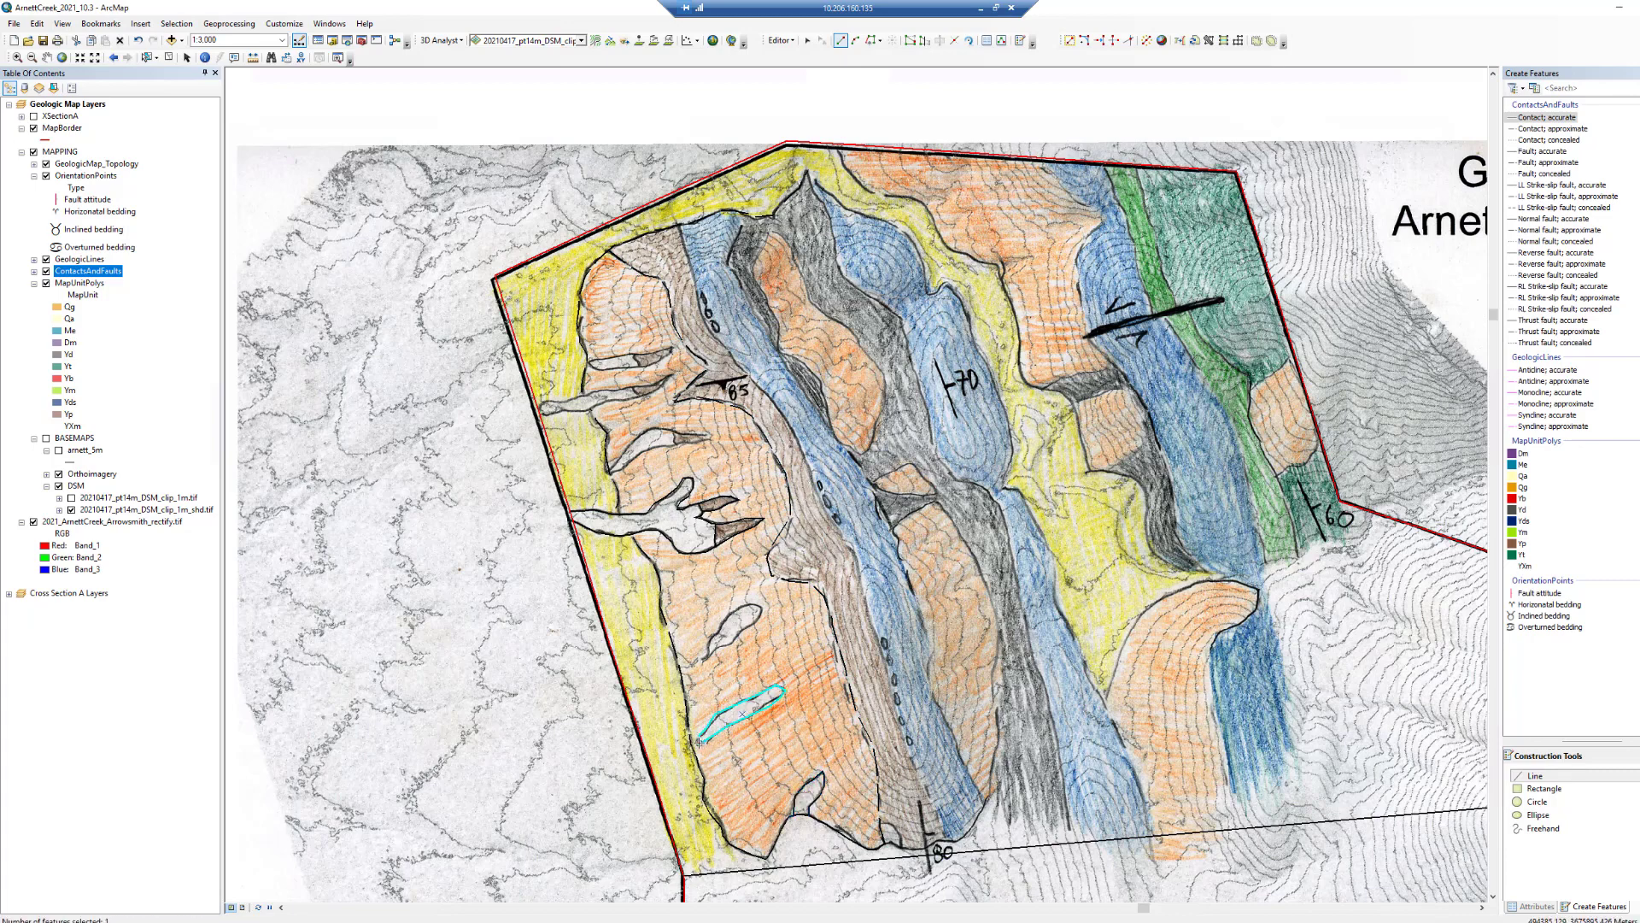
{"action": "left_click", "coordinate": [725, 643]}
{"action": "left_click", "coordinate": [745, 631]}
{"action": "left_click", "coordinate": [761, 609]}
{"action": "left_click", "coordinate": [740, 605]}
{"action": "left_click", "coordinate": [719, 624]}
{"action": "double_click", "coordinate": [706, 658]}
- Outline the white lens west of the 85° bedding symbol with accurate contact segments
{"action": "left_click", "coordinate": [610, 473]}
{"action": "left_click", "coordinate": [631, 461]}
{"action": "left_click", "coordinate": [651, 447]}
{"action": "double_click", "coordinate": [672, 445]}
{"action": "left_click", "coordinate": [673, 445]}
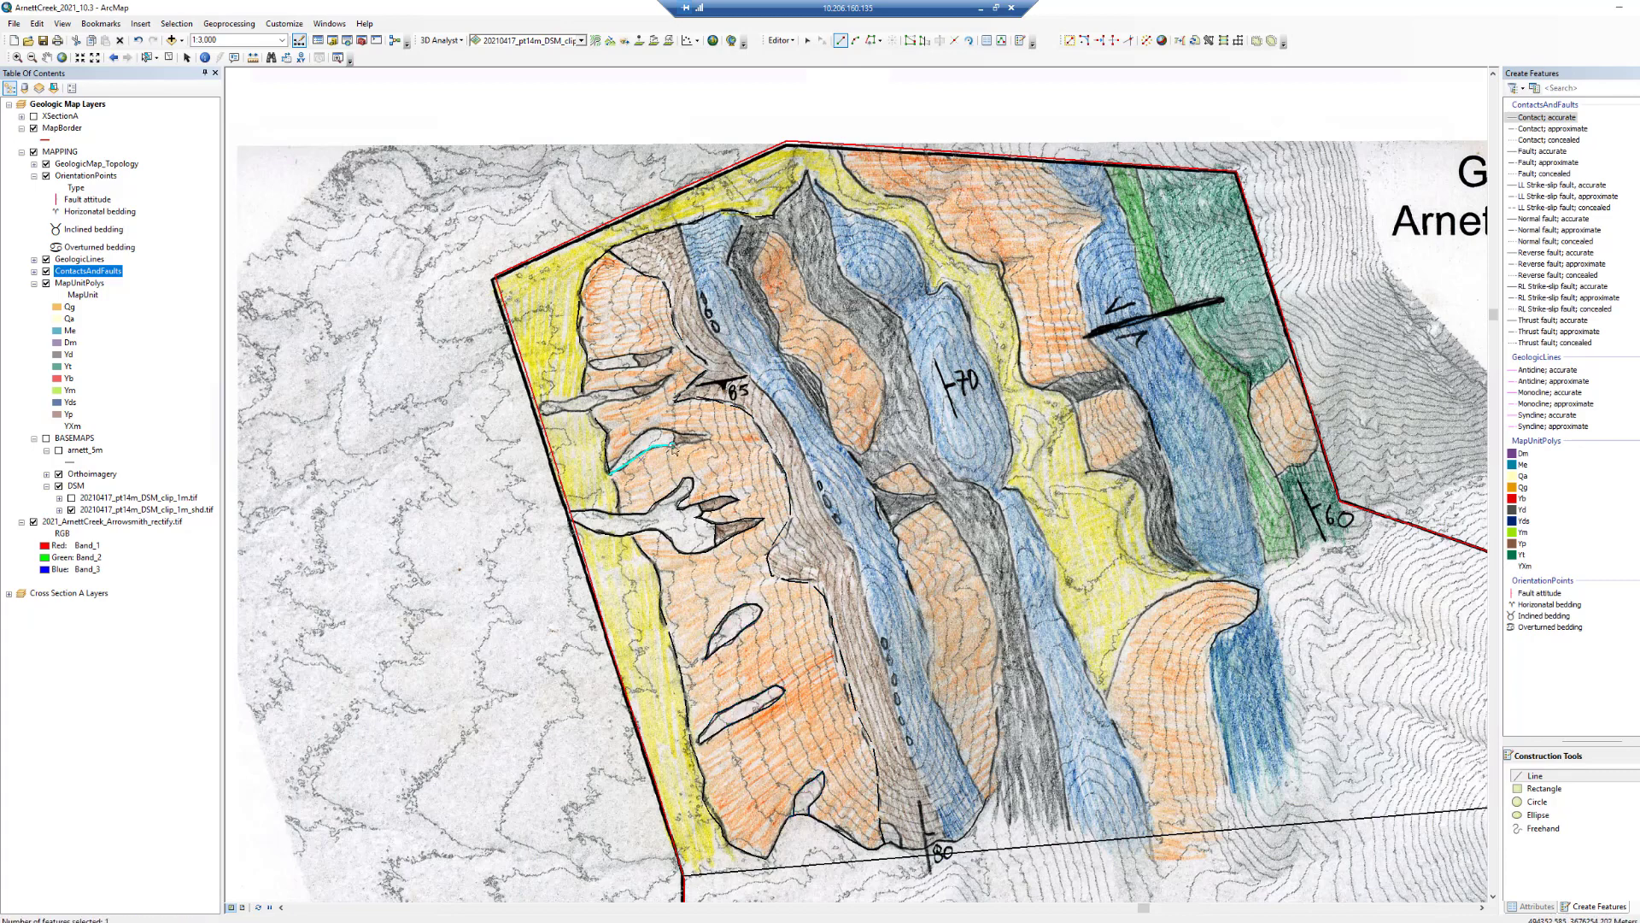
{"action": "left_click", "coordinate": [681, 443]}
{"action": "left_click", "coordinate": [691, 443]}
{"action": "left_click", "coordinate": [702, 442]}
{"action": "left_click", "coordinate": [712, 438]}
{"action": "left_click", "coordinate": [690, 434]}
{"action": "double_click", "coordinate": [669, 431]}
{"action": "left_click", "coordinate": [668, 429]}
{"action": "left_click", "coordinate": [647, 431]}
{"action": "left_click", "coordinate": [629, 442]}
{"action": "double_click", "coordinate": [610, 472]}
{"action": "left_click", "coordinate": [667, 430]}
{"action": "double_click", "coordinate": [673, 444]}
- Outline the long white lens extending to the western yellow unit with accurate contact segments
{"action": "left_click", "coordinate": [674, 373]}
{"action": "left_click", "coordinate": [653, 392]}
{"action": "left_click", "coordinate": [628, 399]}
{"action": "double_click", "coordinate": [605, 403]}
{"action": "left_click", "coordinate": [605, 403]}
{"action": "left_click", "coordinate": [590, 409]}
{"action": "left_click", "coordinate": [567, 410]}
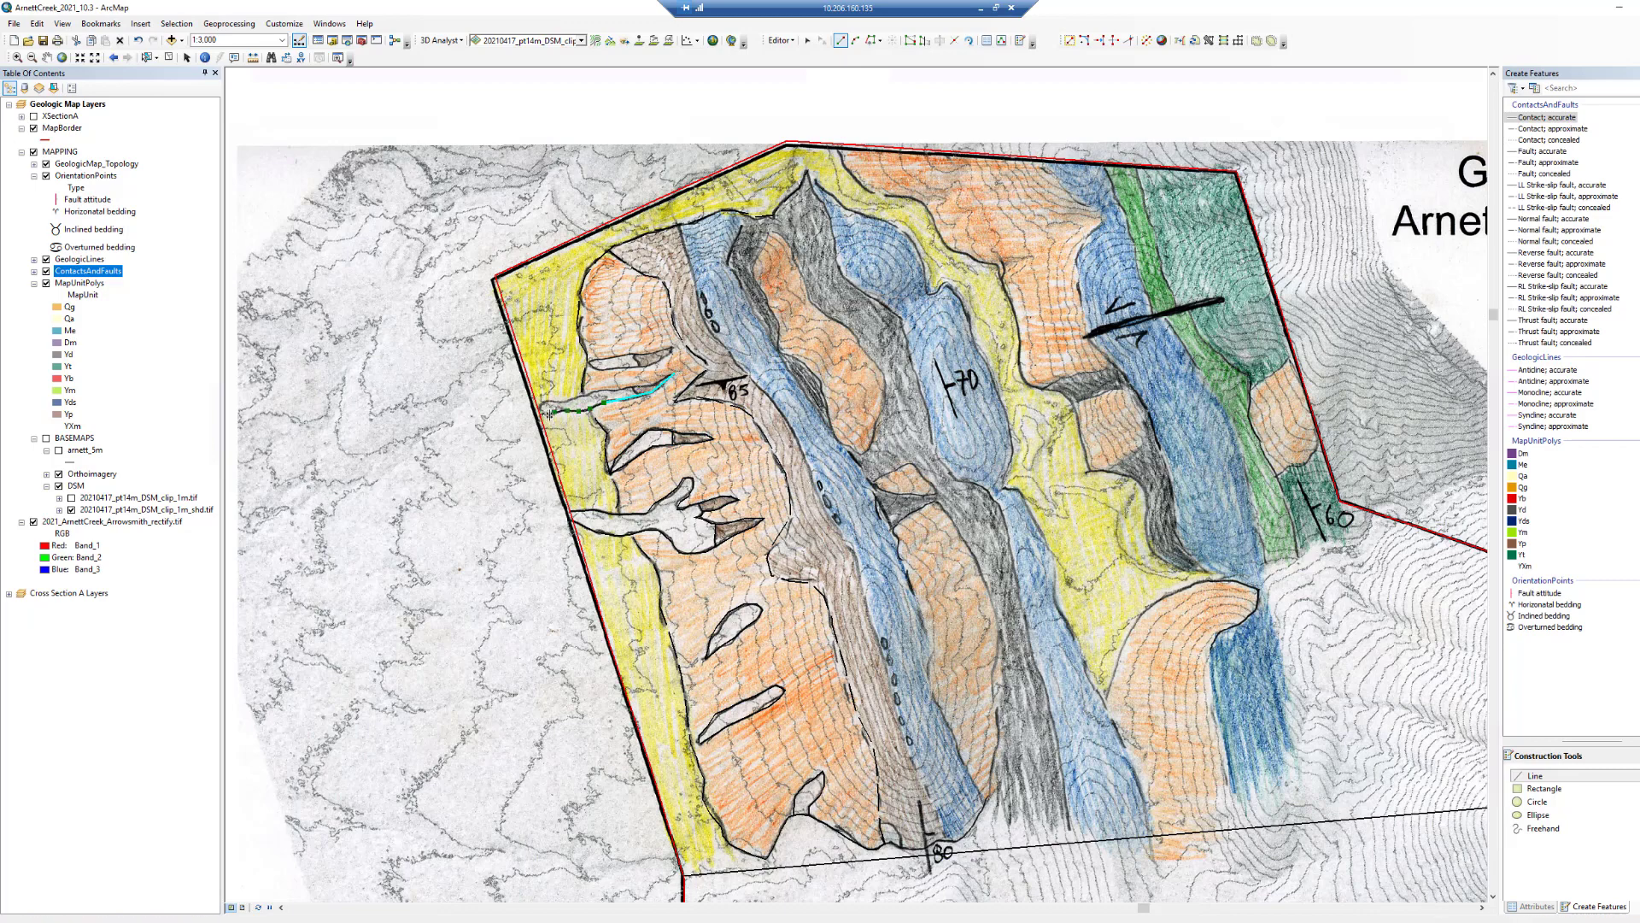
{"action": "double_click", "coordinate": [540, 414]}
{"action": "left_click", "coordinate": [541, 408]}
{"action": "left_click", "coordinate": [552, 400]}
{"action": "double_click", "coordinate": [591, 394]}
{"action": "left_click", "coordinate": [590, 394]}
{"action": "left_click", "coordinate": [628, 391]}
{"action": "left_click", "coordinate": [653, 384]}
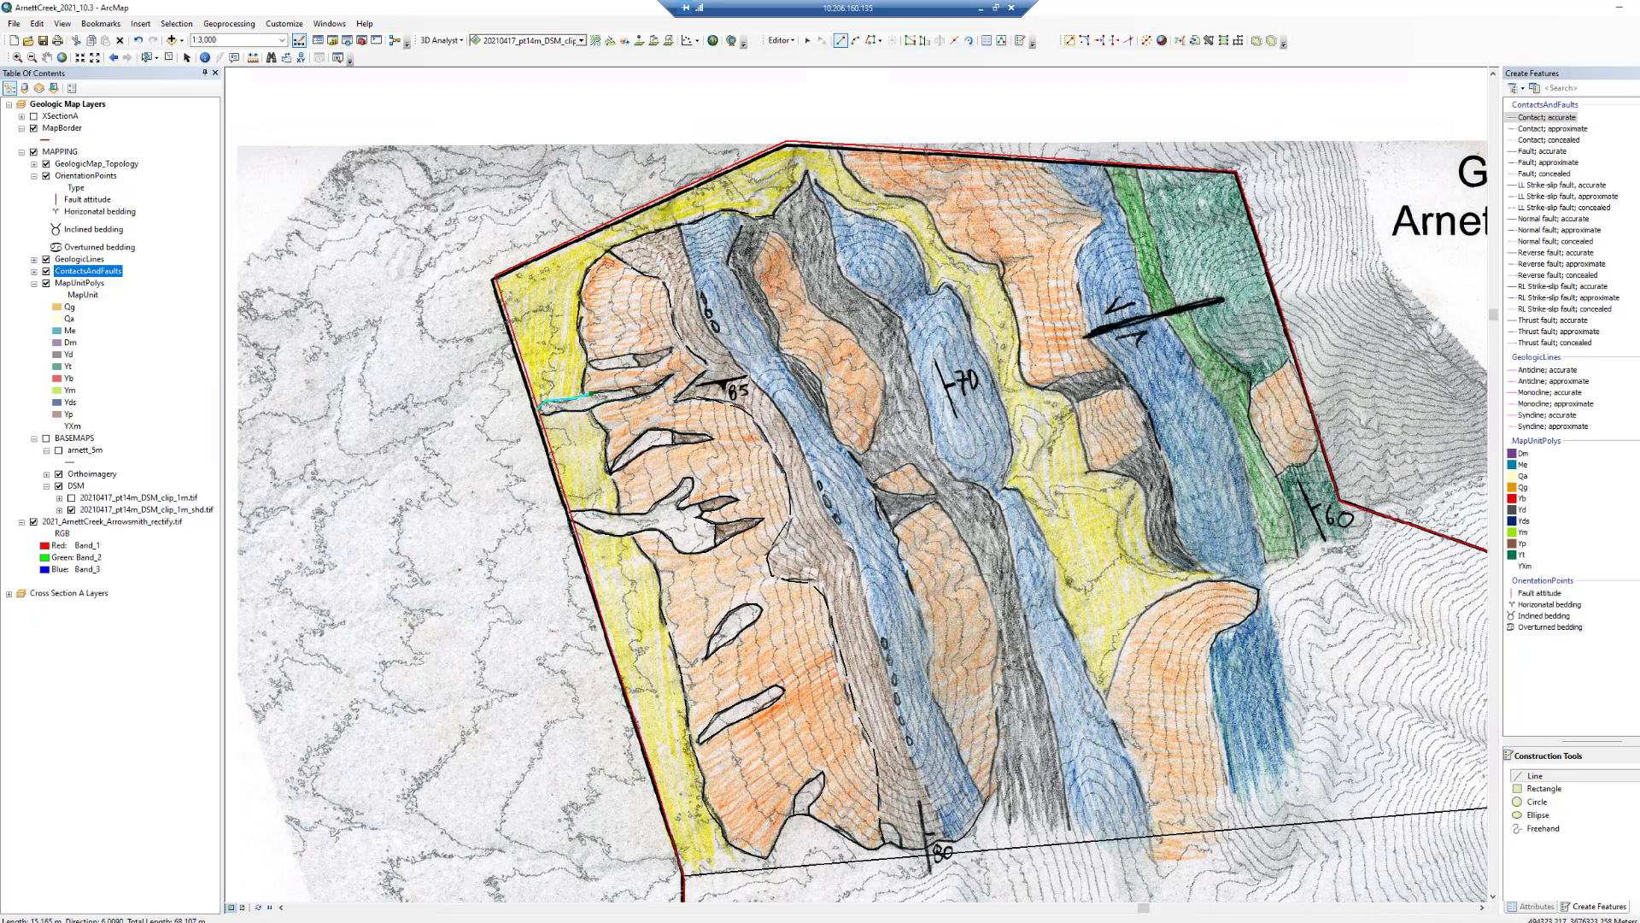
{"action": "double_click", "coordinate": [674, 374]}
- Outline the narrow white lens just north of it with accurate contact segments
{"action": "left_click", "coordinate": [639, 398]}
{"action": "double_click", "coordinate": [636, 390]}
{"action": "left_click", "coordinate": [587, 361]}
{"action": "double_click", "coordinate": [636, 354]}
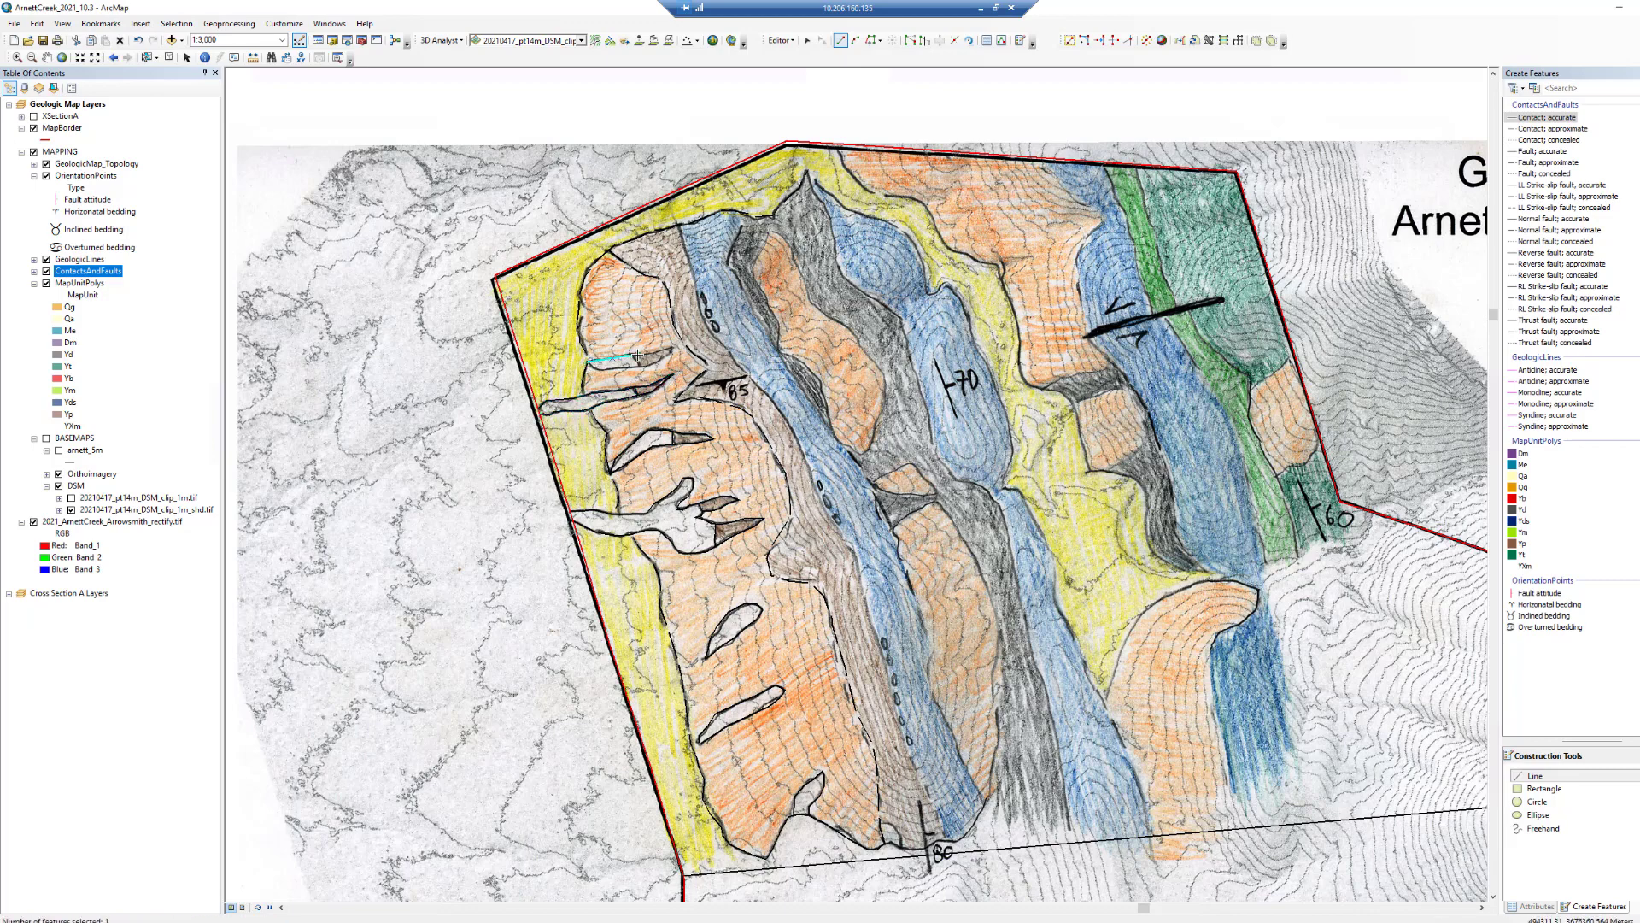
{"action": "left_click", "coordinate": [637, 354]}
{"action": "left_click", "coordinate": [672, 349]}
{"action": "double_click", "coordinate": [638, 368]}
{"action": "left_click", "coordinate": [638, 367]}
{"action": "left_click", "coordinate": [603, 370]}
{"action": "double_click", "coordinate": [588, 363]}
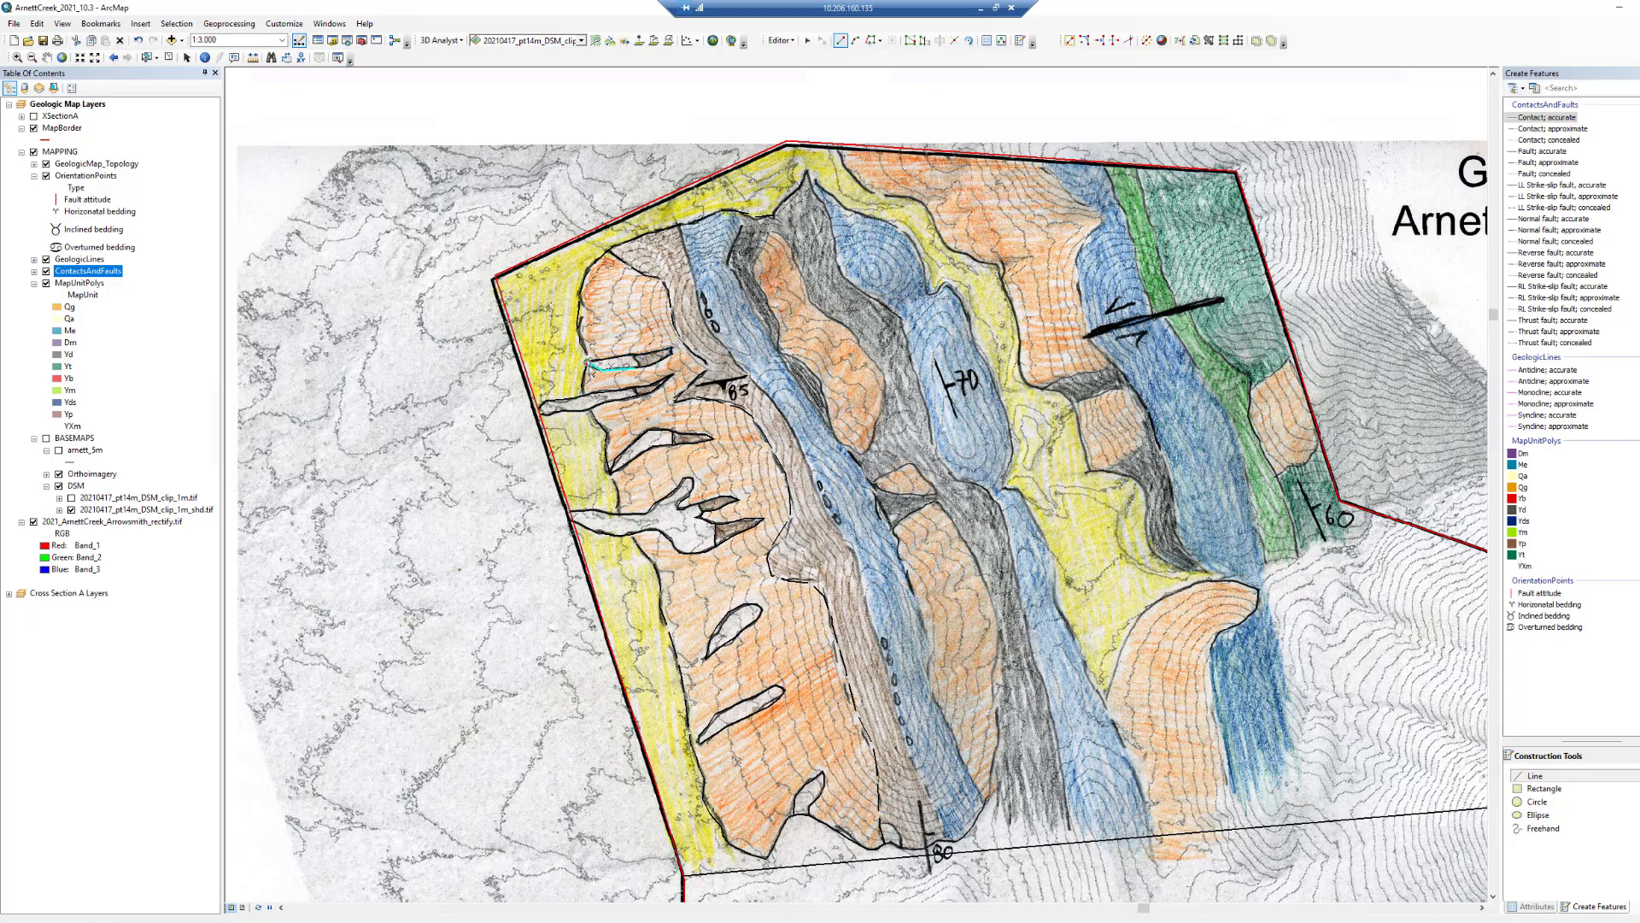
{"action": "left_click", "coordinate": [638, 354]}
{"action": "double_click", "coordinate": [642, 368]}
- Save the edits and toggle the scanned geologic map layer off and on to check the new contacts
{"action": "left_click", "coordinate": [780, 41]}
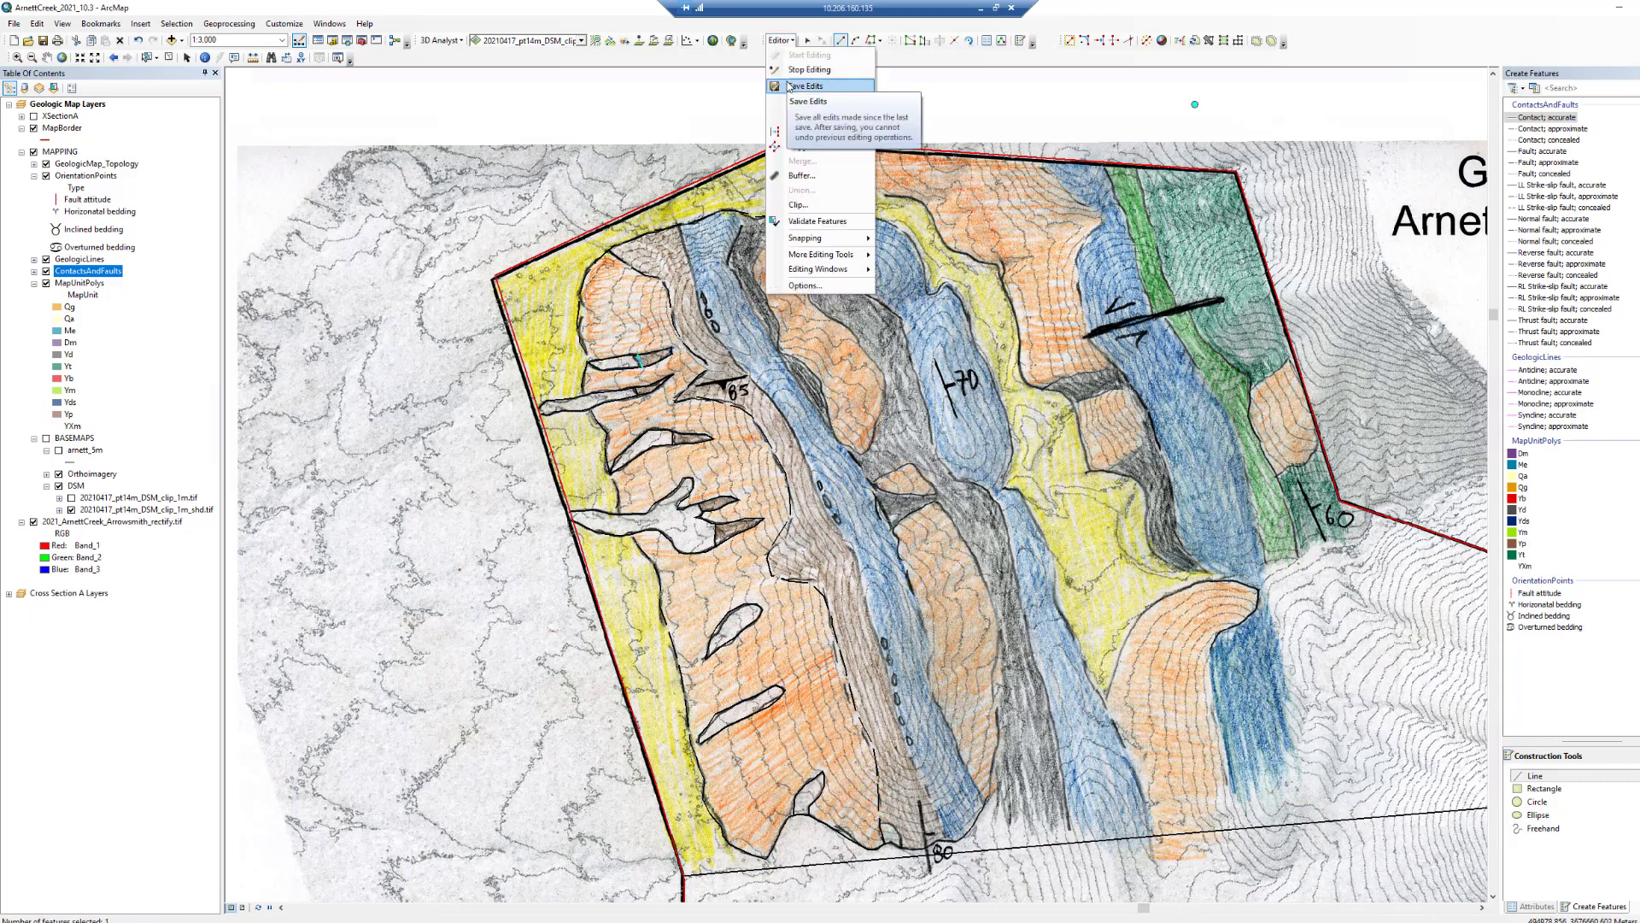
{"action": "left_click", "coordinate": [797, 86]}
{"action": "left_click", "coordinate": [35, 522]}
{"action": "left_click", "coordinate": [34, 522]}
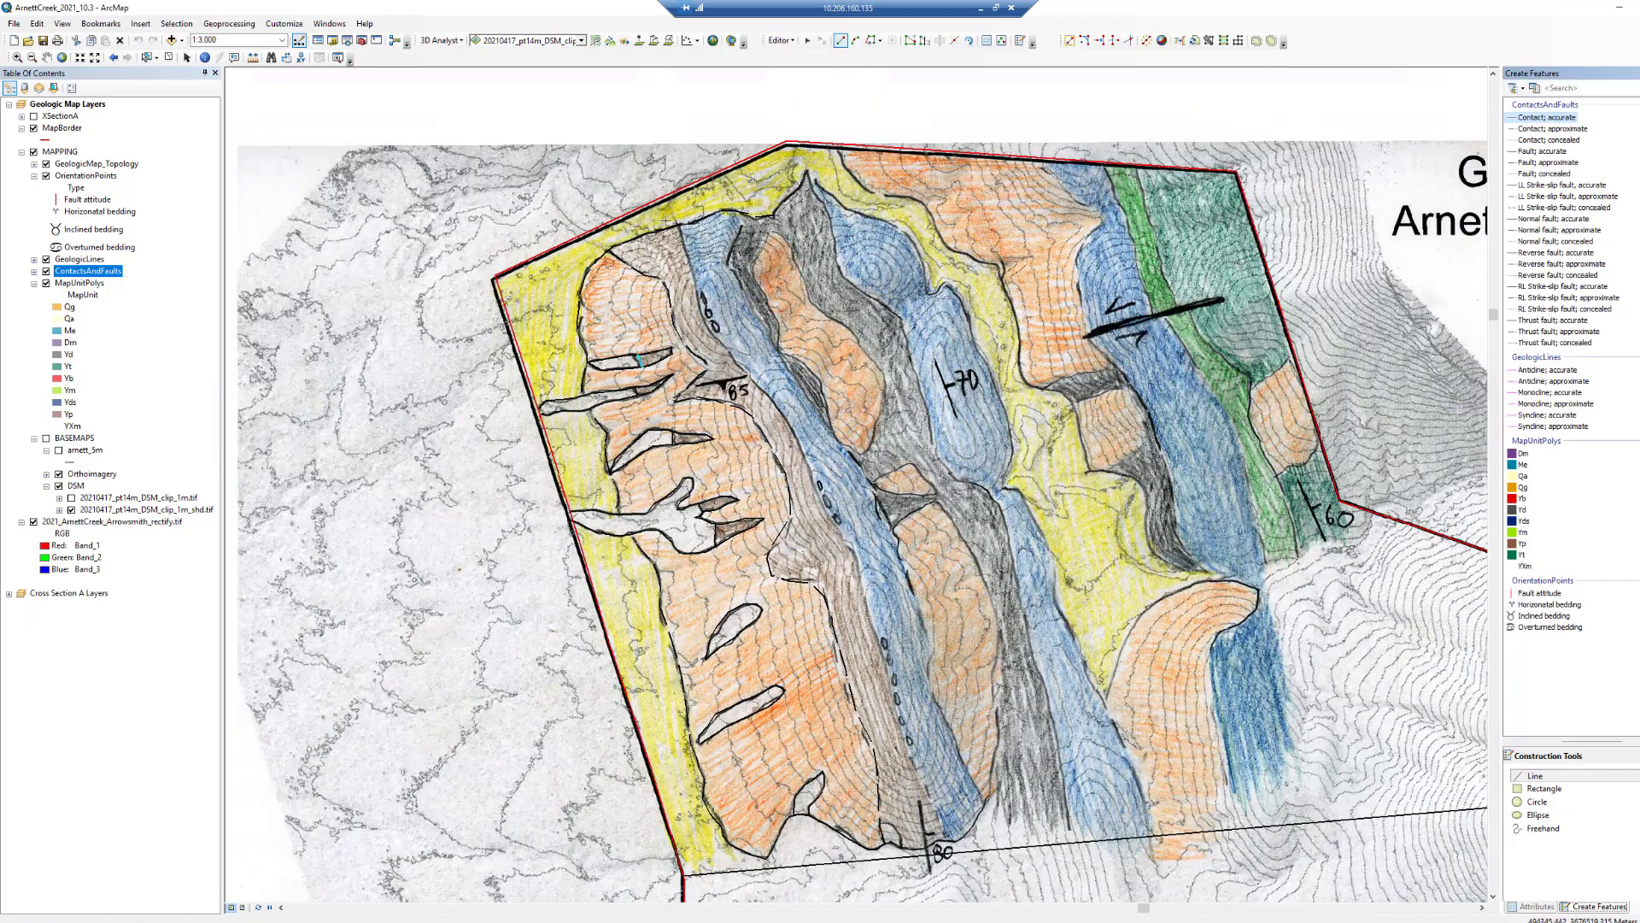
- Trace an accurate contact along the western edge of the western blue unit from the northern contact southward
{"action": "left_click", "coordinate": [678, 224]}
{"action": "left_click", "coordinate": [693, 281]}
{"action": "left_click", "coordinate": [700, 301]}
{"action": "left_click", "coordinate": [709, 319]}
{"action": "left_click", "coordinate": [727, 353]}
{"action": "left_click", "coordinate": [758, 386]}
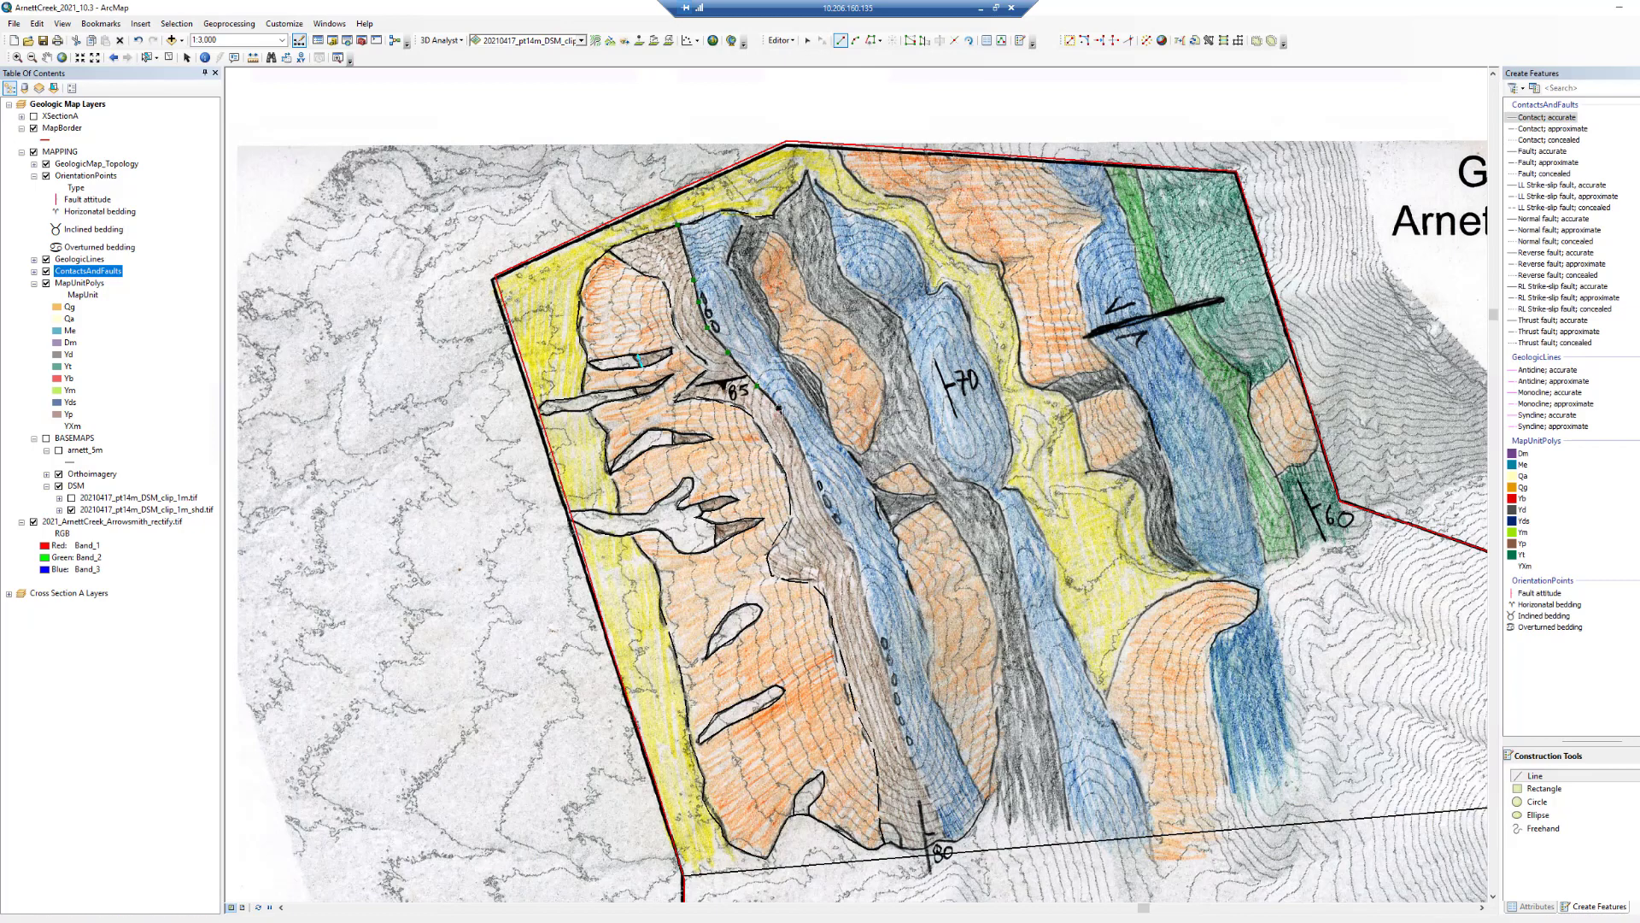
{"action": "left_click", "coordinate": [780, 407]}
{"action": "left_click", "coordinate": [801, 440]}
{"action": "left_click", "coordinate": [823, 501]}
{"action": "left_click", "coordinate": [844, 539]}
{"action": "left_click", "coordinate": [857, 557]}
{"action": "left_click", "coordinate": [871, 628]}
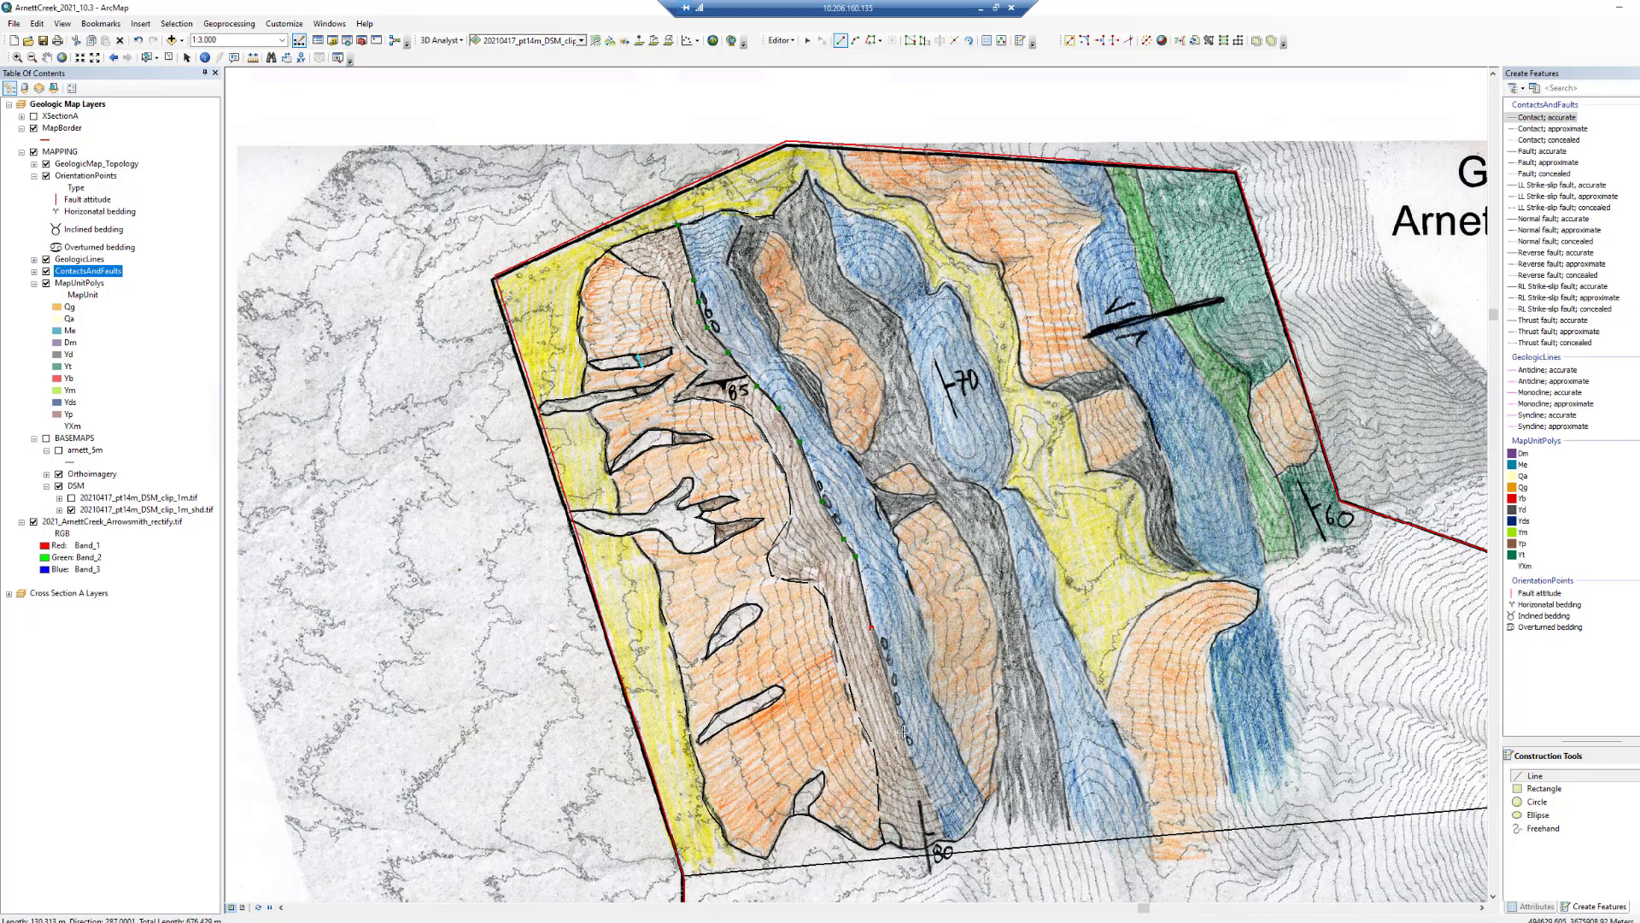
{"action": "double_click", "coordinate": [906, 742]}
- Switch to the approximate contact type, trace a short contact at the southern end of the western blue unit, and toggle the scanned map off and on
{"action": "left_click", "coordinate": [1553, 129]}
{"action": "left_click", "coordinate": [950, 838]}
{"action": "left_click", "coordinate": [919, 772]}
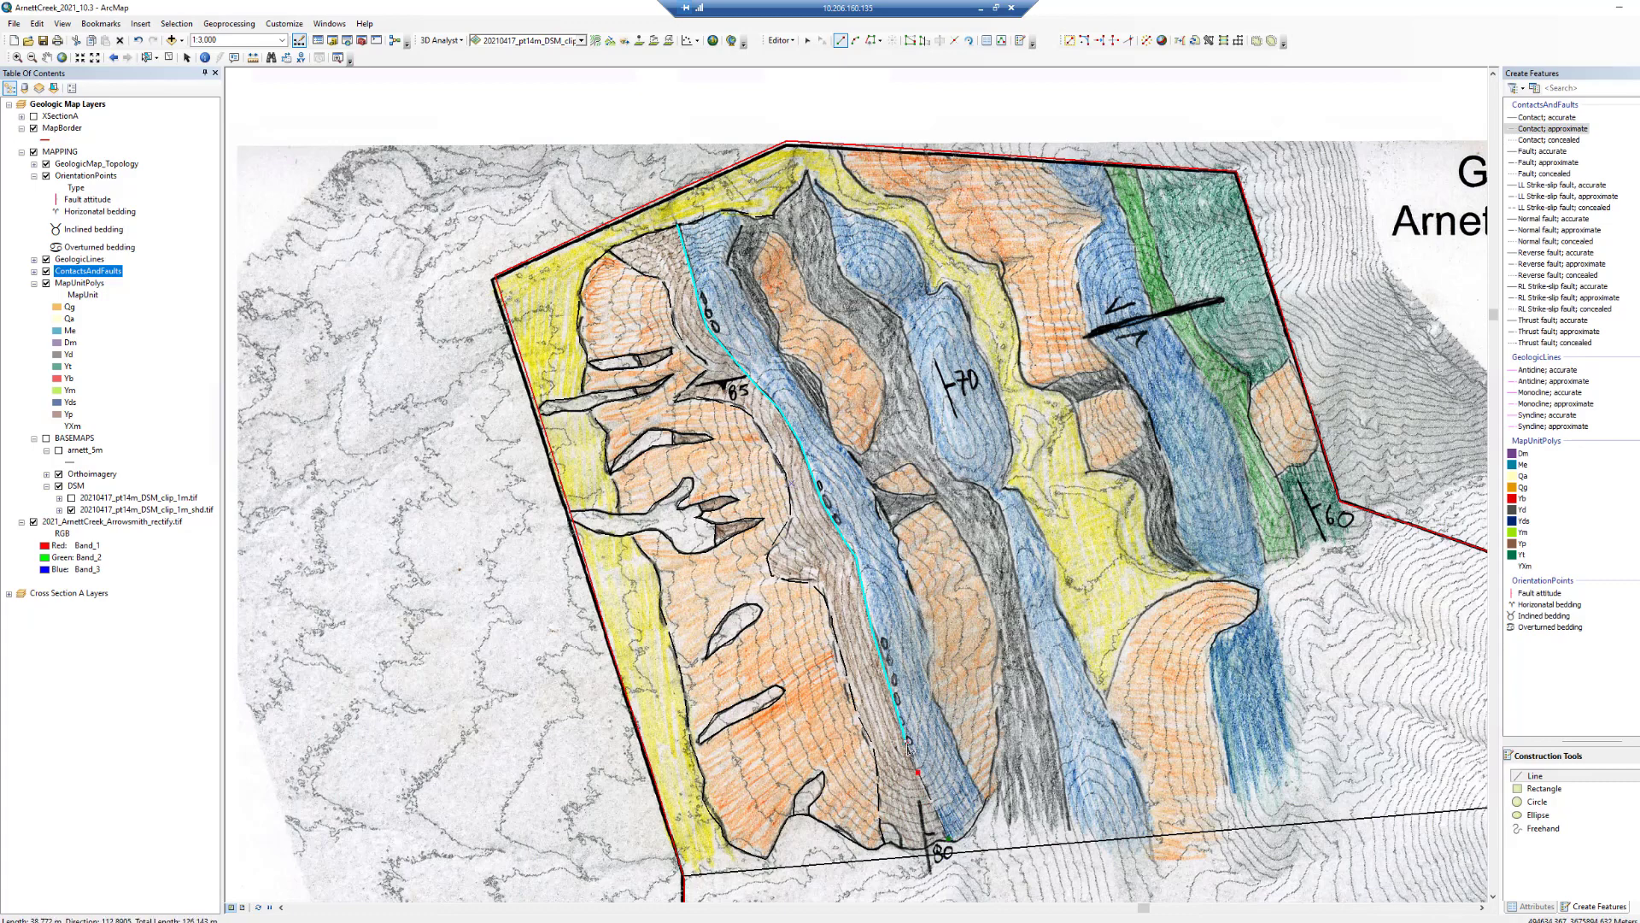
{"action": "double_click", "coordinate": [908, 748]}
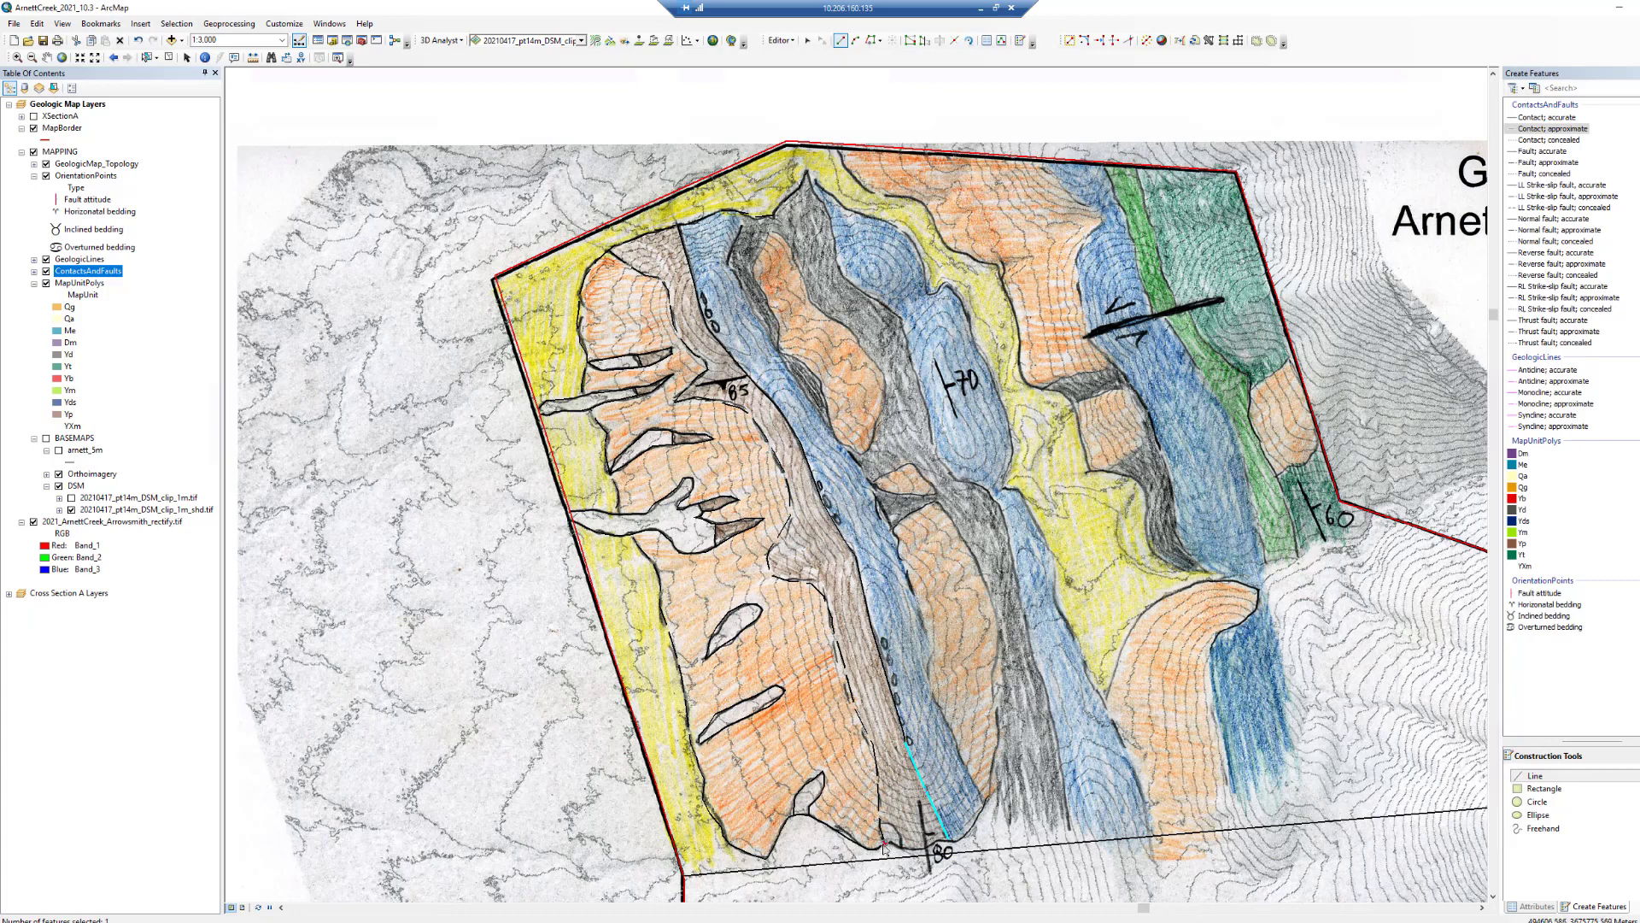
{"action": "left_click", "coordinate": [33, 522]}
{"action": "left_click", "coordinate": [33, 522]}
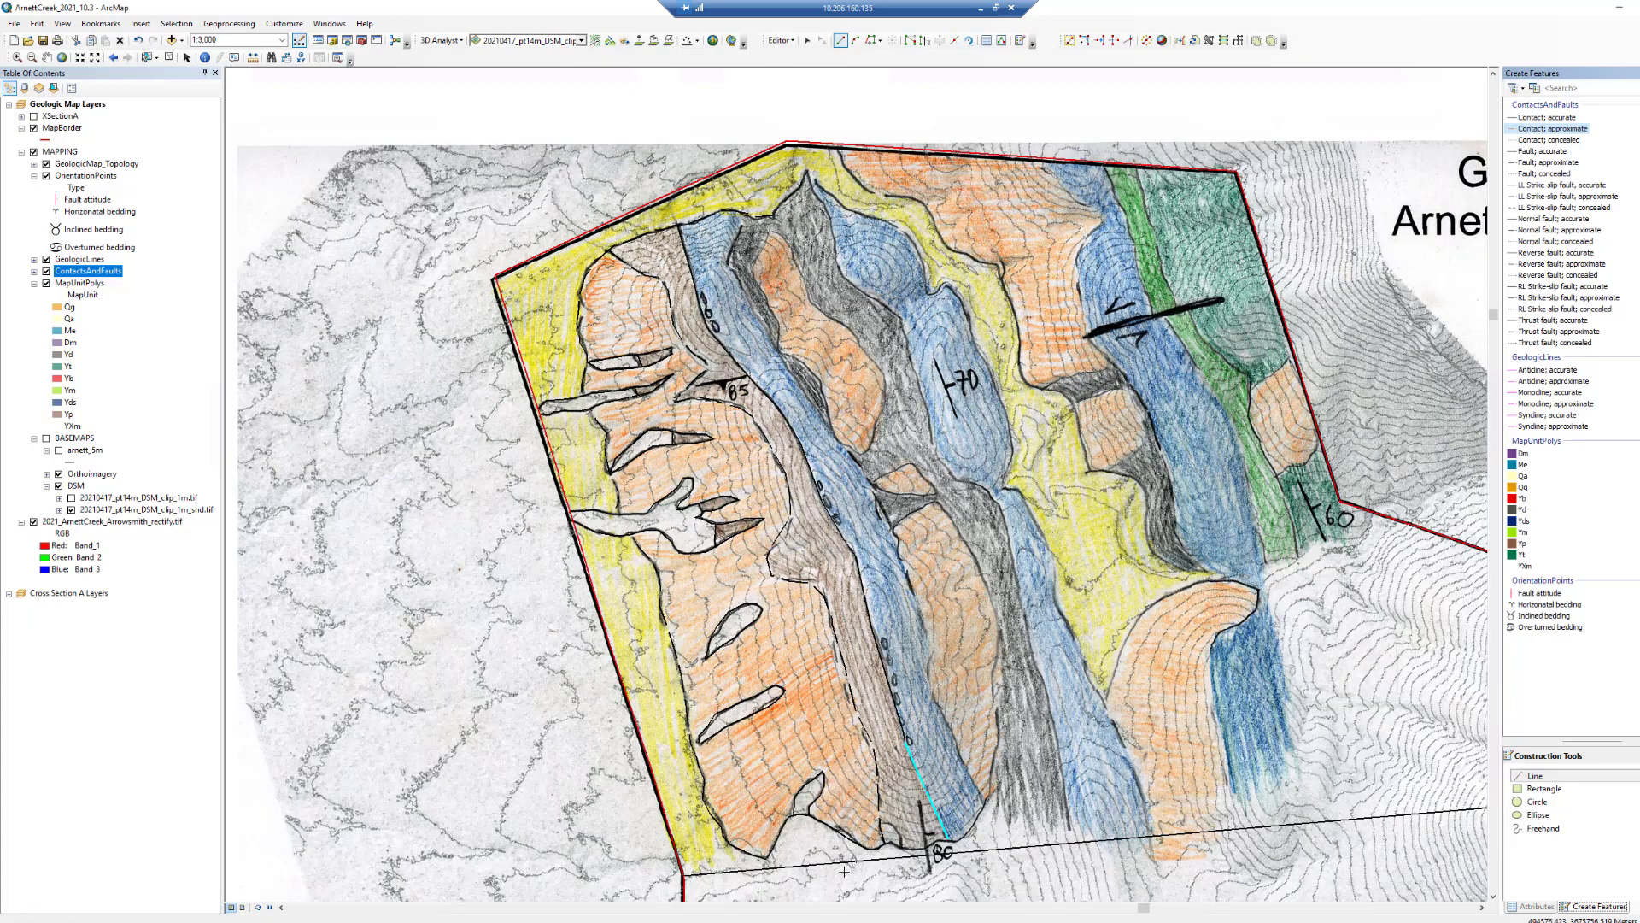
- Trace approximate contact segments around the southern tip of the western blue unit near the map boundary
{"action": "left_click", "coordinate": [932, 845]}
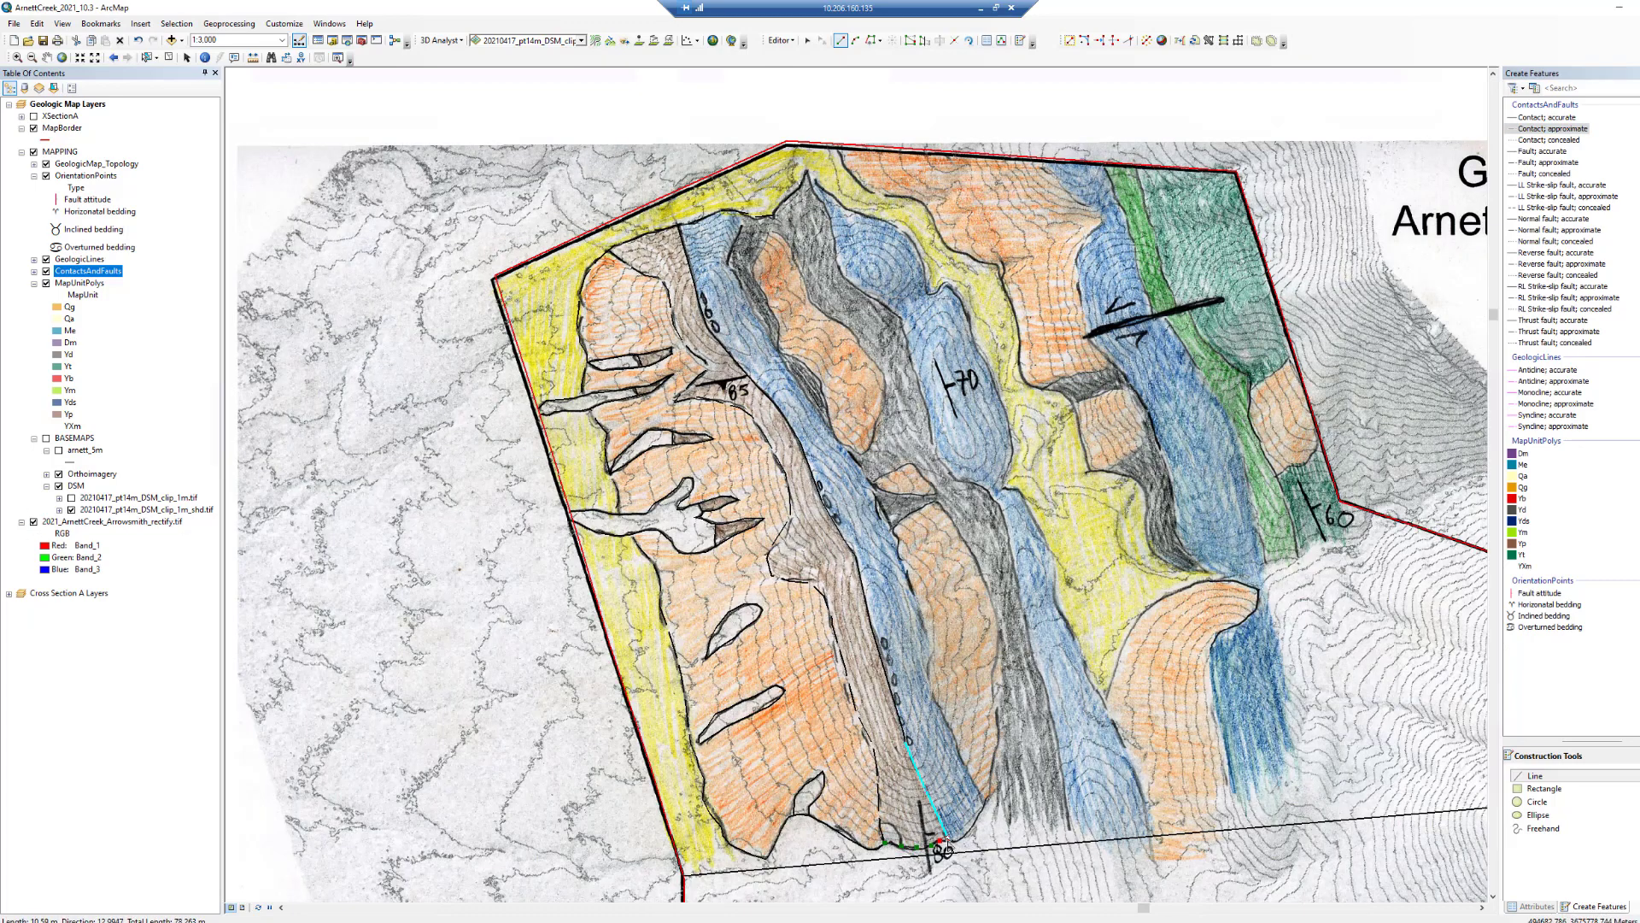
{"action": "double_click", "coordinate": [949, 838]}
{"action": "left_click", "coordinate": [901, 846]}
{"action": "left_click", "coordinate": [898, 834]}
{"action": "left_click", "coordinate": [895, 827]}
{"action": "left_click", "coordinate": [888, 824]}
{"action": "double_click", "coordinate": [881, 826]}
{"action": "left_click", "coordinate": [948, 837]}
{"action": "left_click", "coordinate": [965, 834]}
{"action": "left_click", "coordinate": [981, 823]}
{"action": "double_click", "coordinate": [992, 774]}
- Outline the elongate orange lens east of the western blue unit with approximate contact segments
{"action": "left_click", "coordinate": [956, 749]}
{"action": "left_click", "coordinate": [947, 723]}
{"action": "left_click", "coordinate": [937, 701]}
{"action": "left_click", "coordinate": [928, 672]}
{"action": "left_click", "coordinate": [934, 653]}
{"action": "left_click", "coordinate": [923, 616]}
{"action": "left_click", "coordinate": [909, 579]}
{"action": "left_click", "coordinate": [902, 549]}
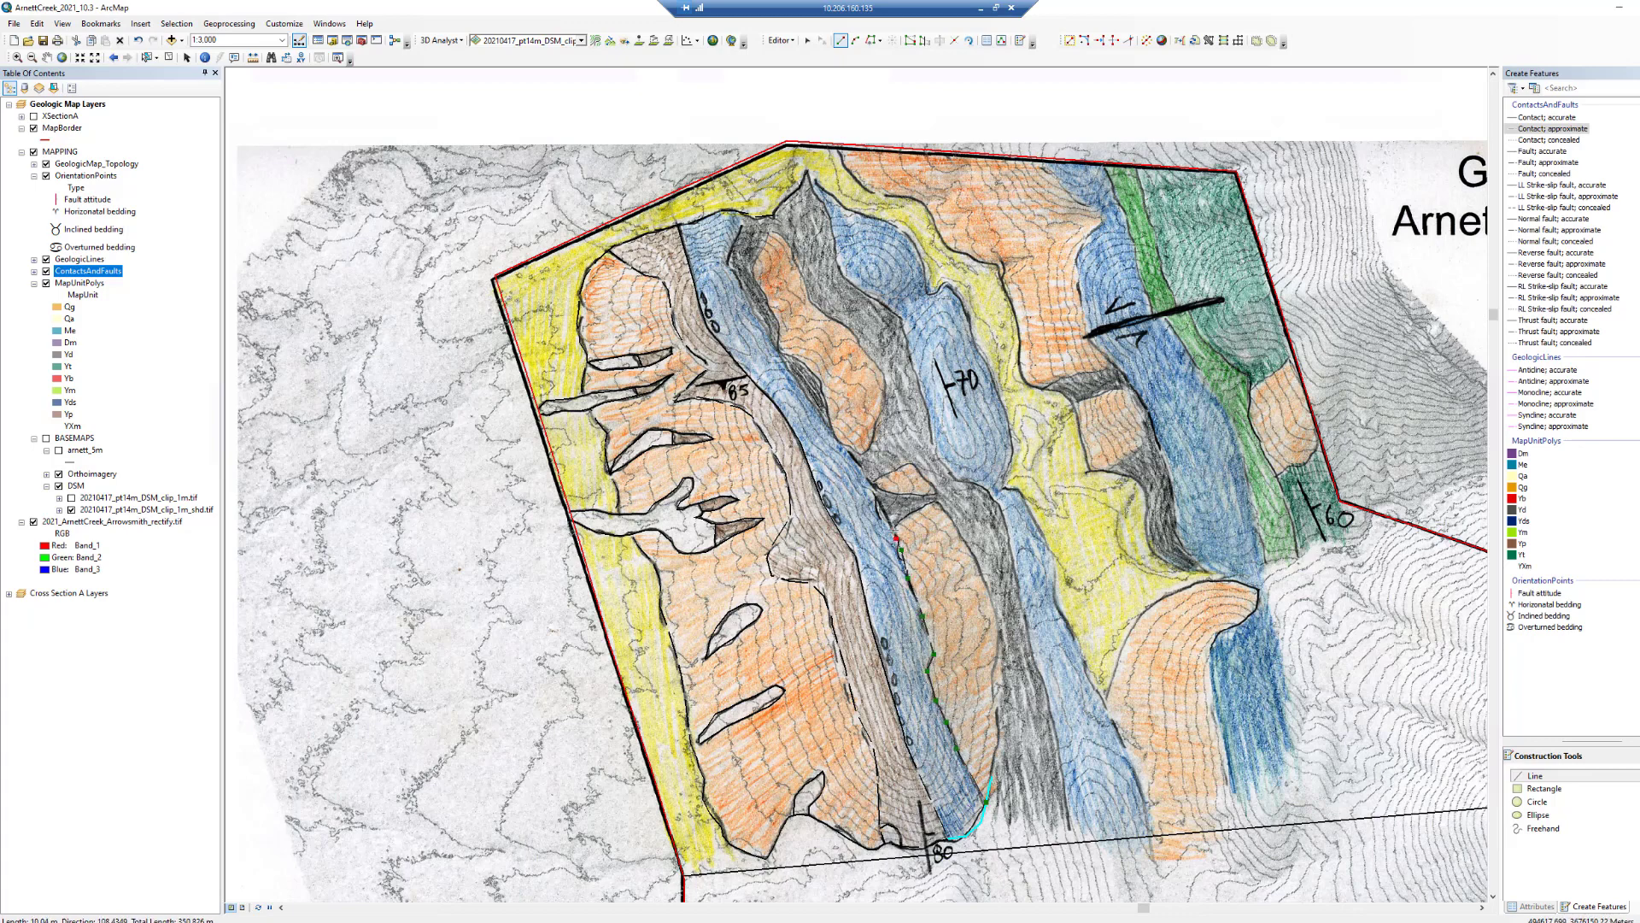
{"action": "double_click", "coordinate": [894, 531]}
{"action": "left_click", "coordinate": [893, 530]}
{"action": "left_click", "coordinate": [920, 510]}
{"action": "left_click", "coordinate": [937, 503]}
{"action": "left_click", "coordinate": [966, 545]}
{"action": "left_click", "coordinate": [985, 574]}
{"action": "left_click", "coordinate": [997, 615]}
{"action": "left_click", "coordinate": [999, 646]}
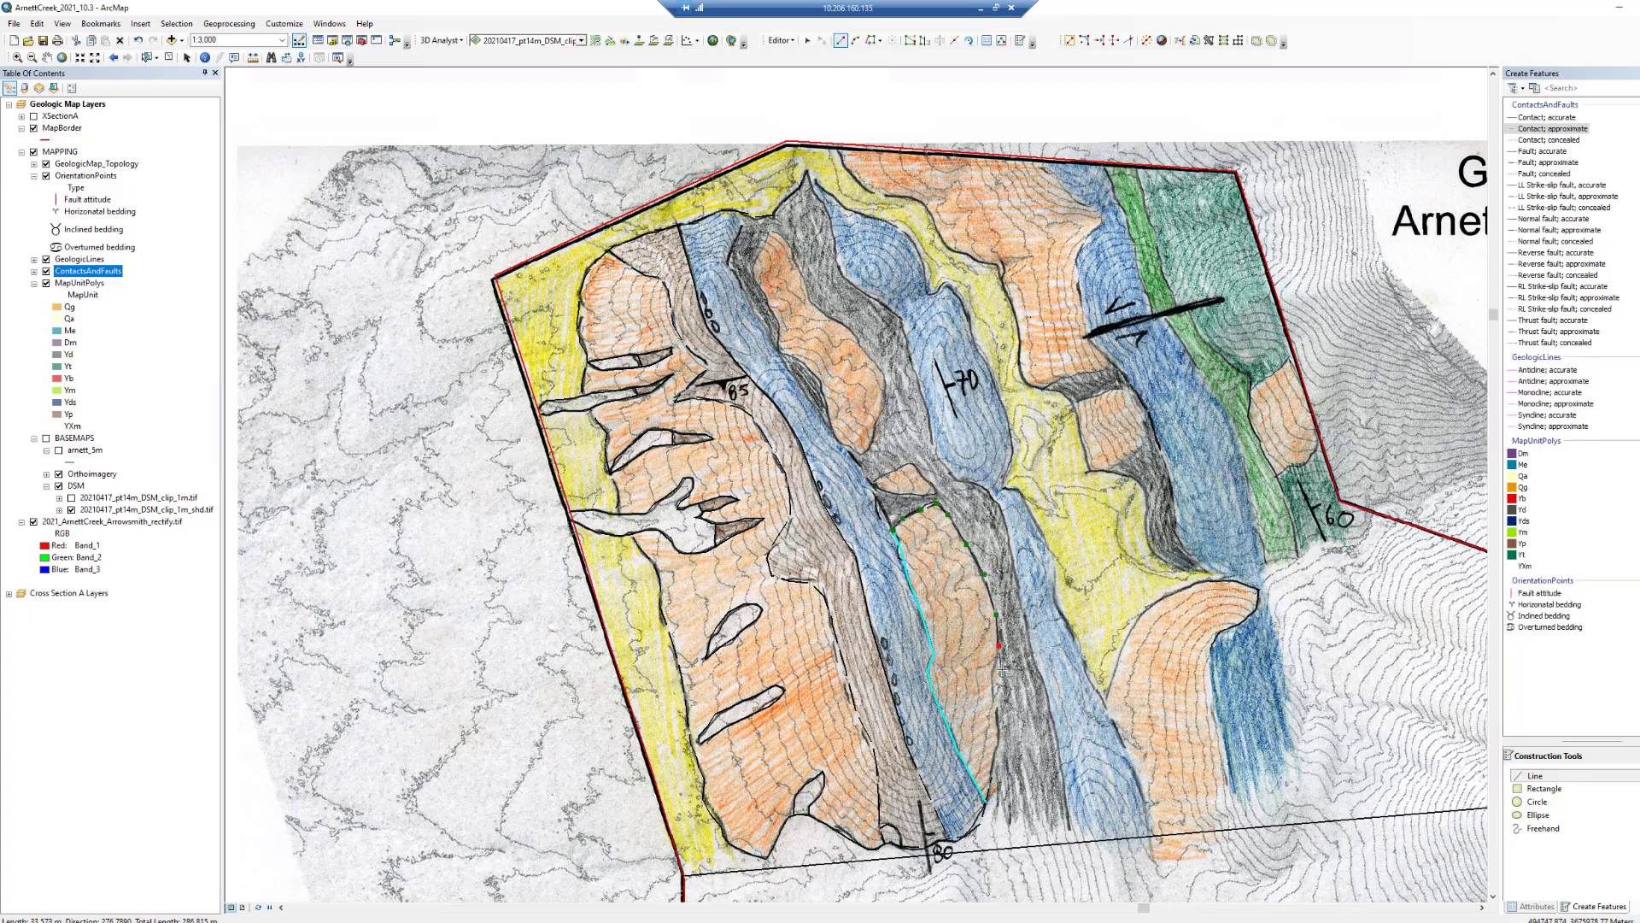
{"action": "left_click", "coordinate": [1001, 692]}
{"action": "left_click", "coordinate": [998, 743]}
{"action": "double_click", "coordinate": [987, 800]}
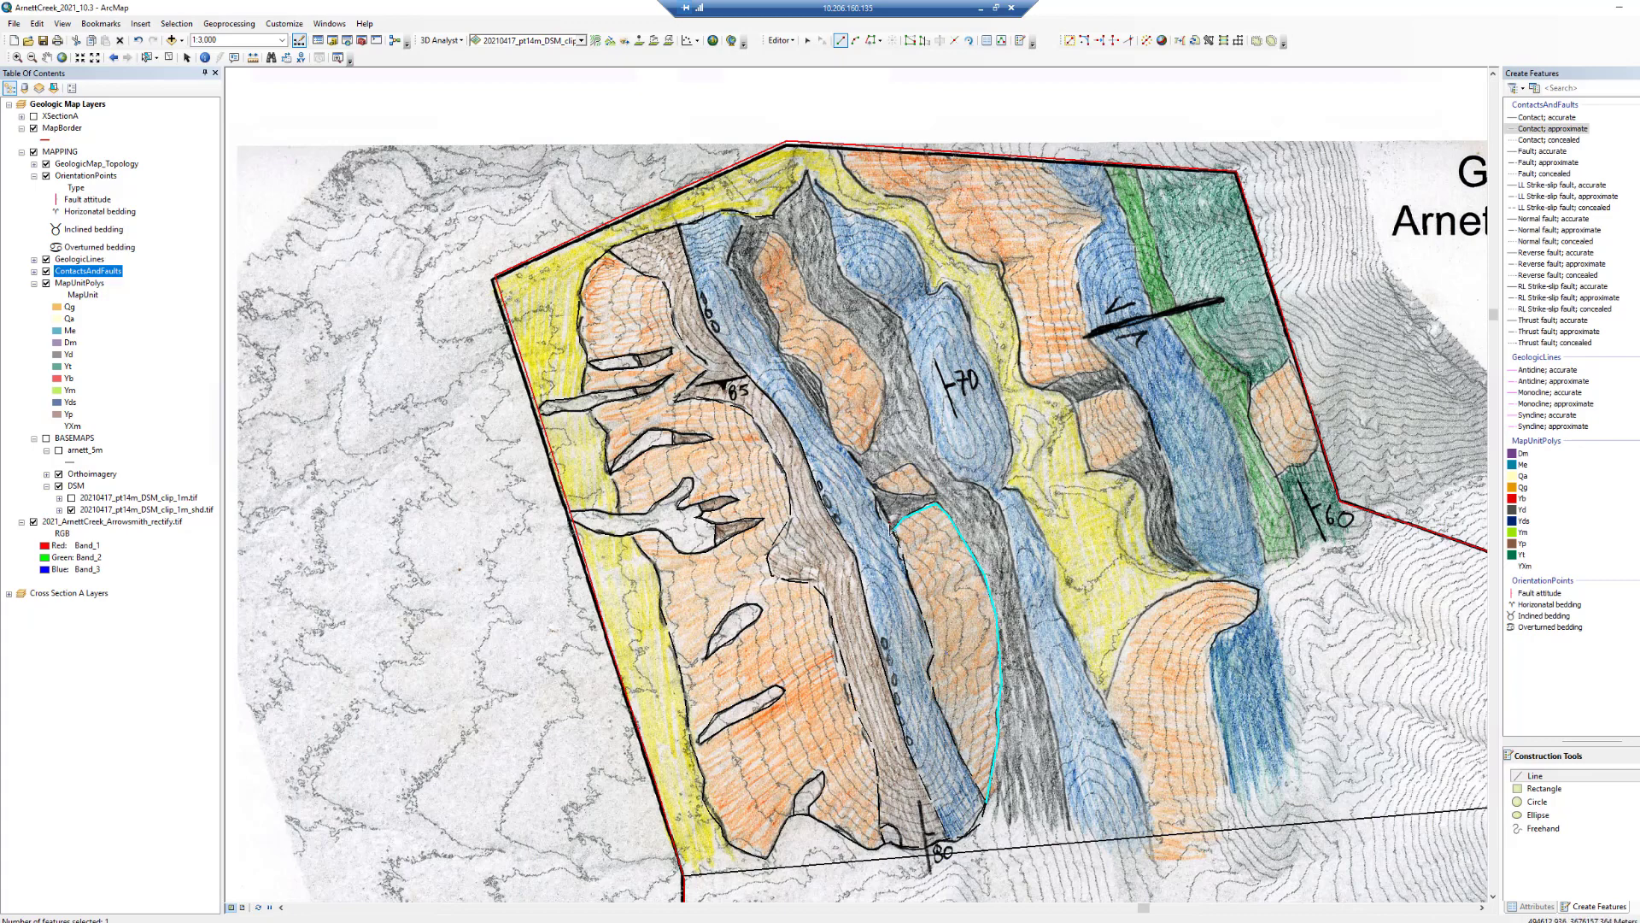
- Trace an approximate contact along the eastern edge of the western blue unit northward to the map boundary
{"action": "left_click", "coordinate": [878, 488]}
{"action": "left_click", "coordinate": [853, 453]}
{"action": "left_click", "coordinate": [837, 442]}
{"action": "double_click", "coordinate": [776, 354]}
{"action": "left_click", "coordinate": [776, 354]}
{"action": "left_click", "coordinate": [754, 306]}
{"action": "left_click", "coordinate": [728, 263]}
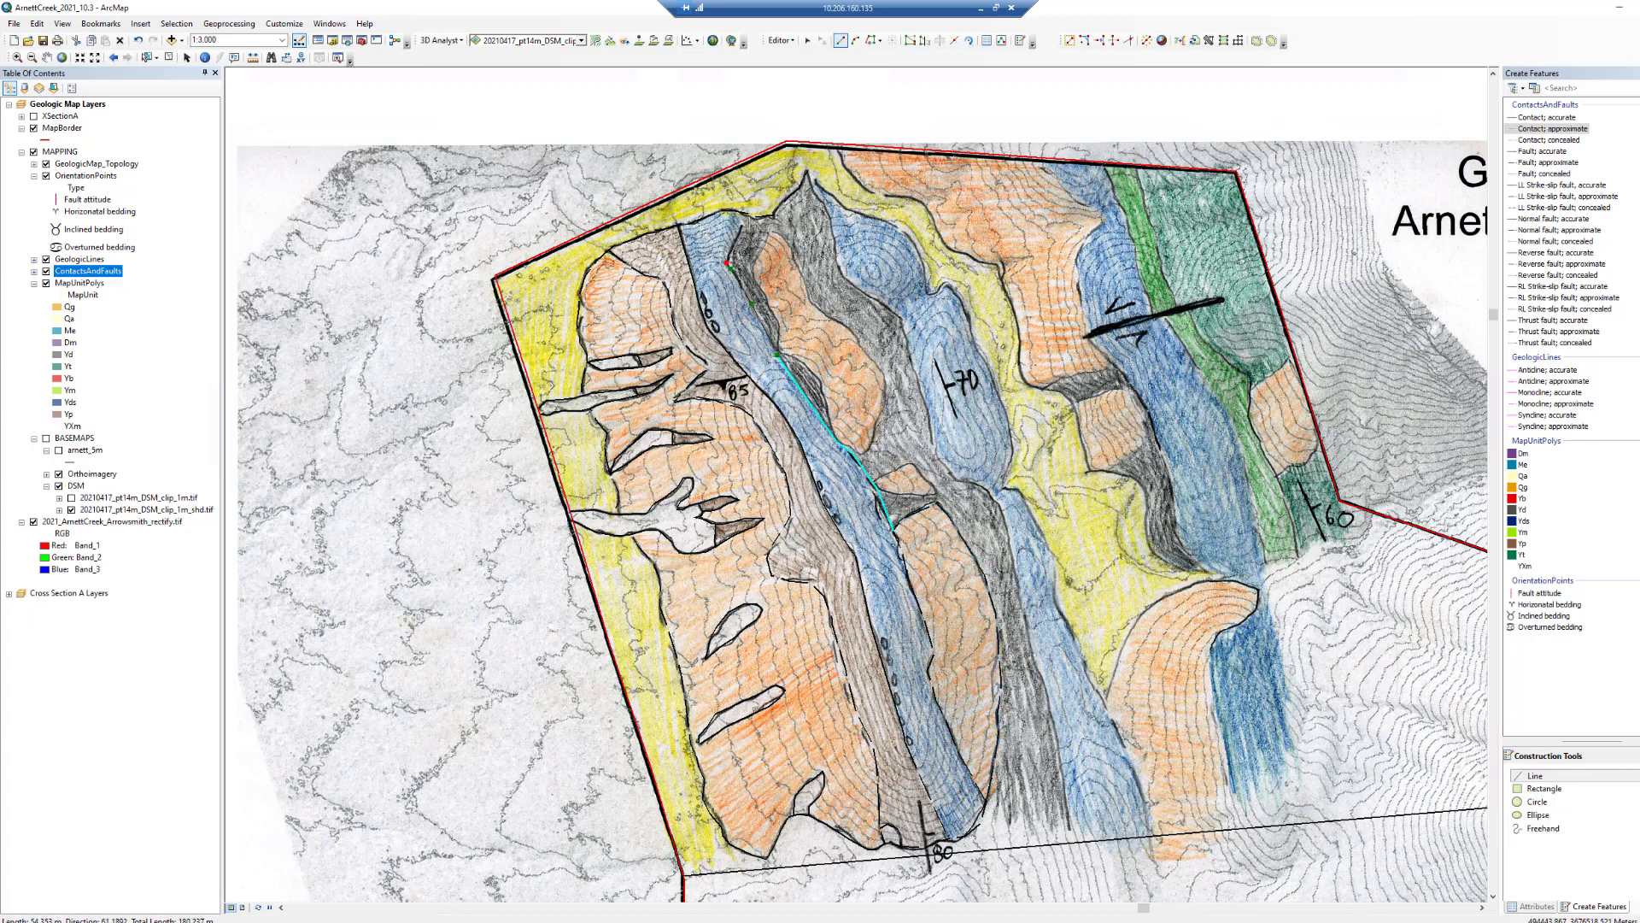
{"action": "double_click", "coordinate": [746, 213]}
{"action": "left_click", "coordinate": [753, 272]}
{"action": "left_click", "coordinate": [772, 309]}
{"action": "left_click", "coordinate": [781, 333]}
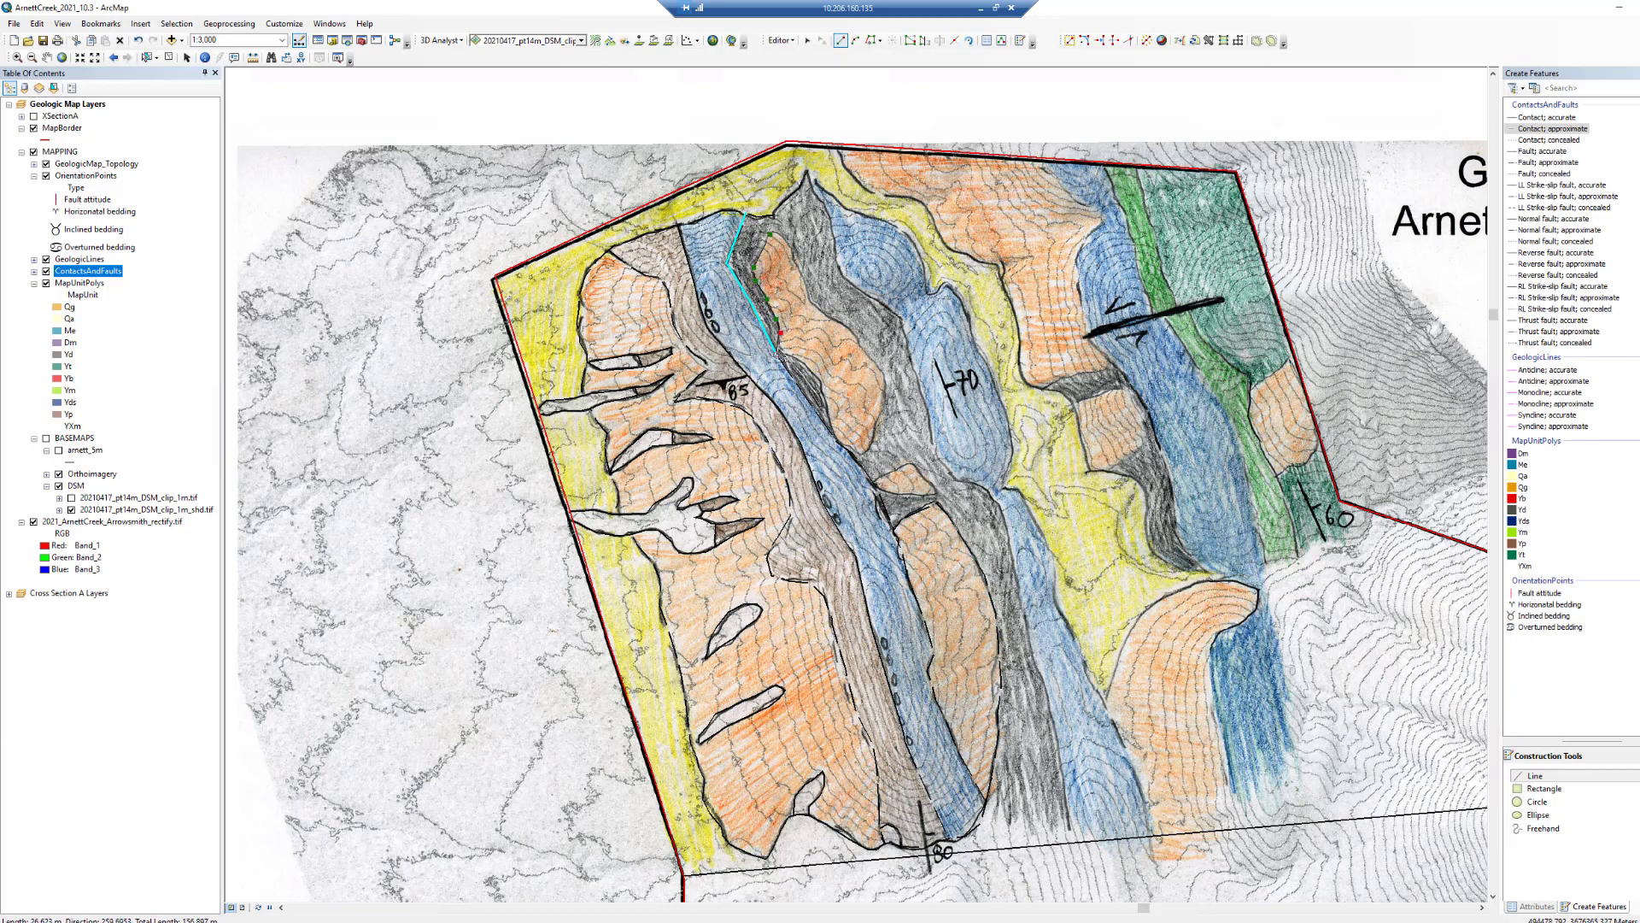
{"action": "double_click", "coordinate": [777, 354]}
{"action": "left_click", "coordinate": [777, 354]}
{"action": "left_click", "coordinate": [795, 355]}
{"action": "left_click", "coordinate": [814, 369]}
{"action": "left_click", "coordinate": [822, 380]}
{"action": "double_click", "coordinate": [835, 439]}
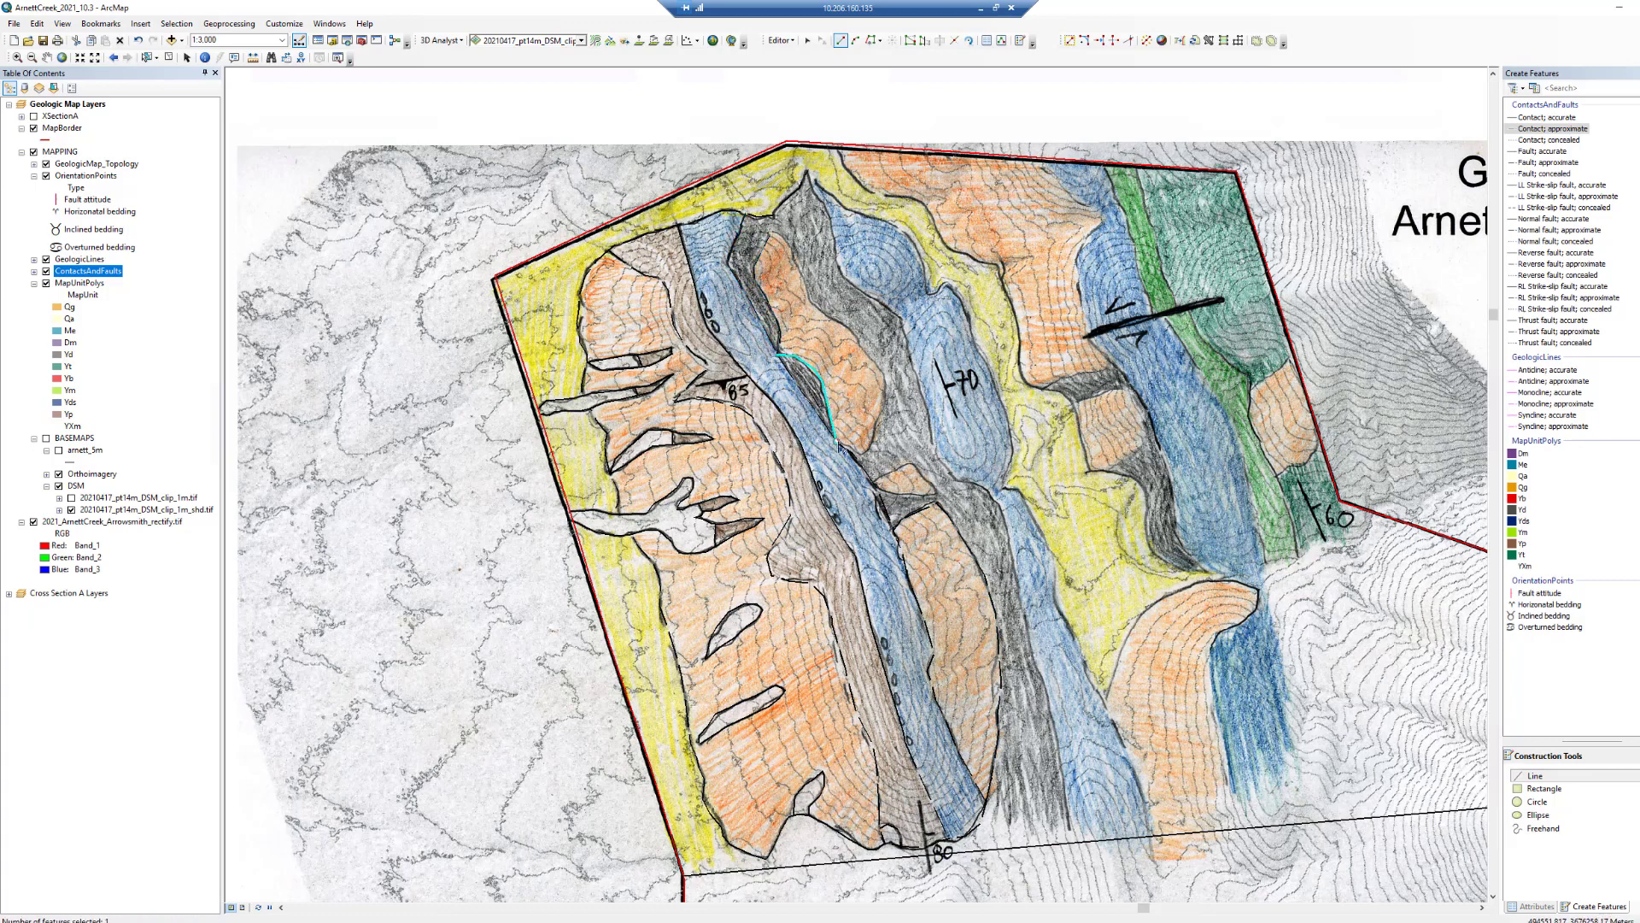
- Outline the northern orange lens east of the western blue unit with approximate contact segments
{"action": "left_click", "coordinate": [837, 441]}
{"action": "left_click", "coordinate": [867, 447]}
{"action": "left_click", "coordinate": [885, 387]}
{"action": "left_click", "coordinate": [821, 313]}
{"action": "left_click", "coordinate": [808, 298]}
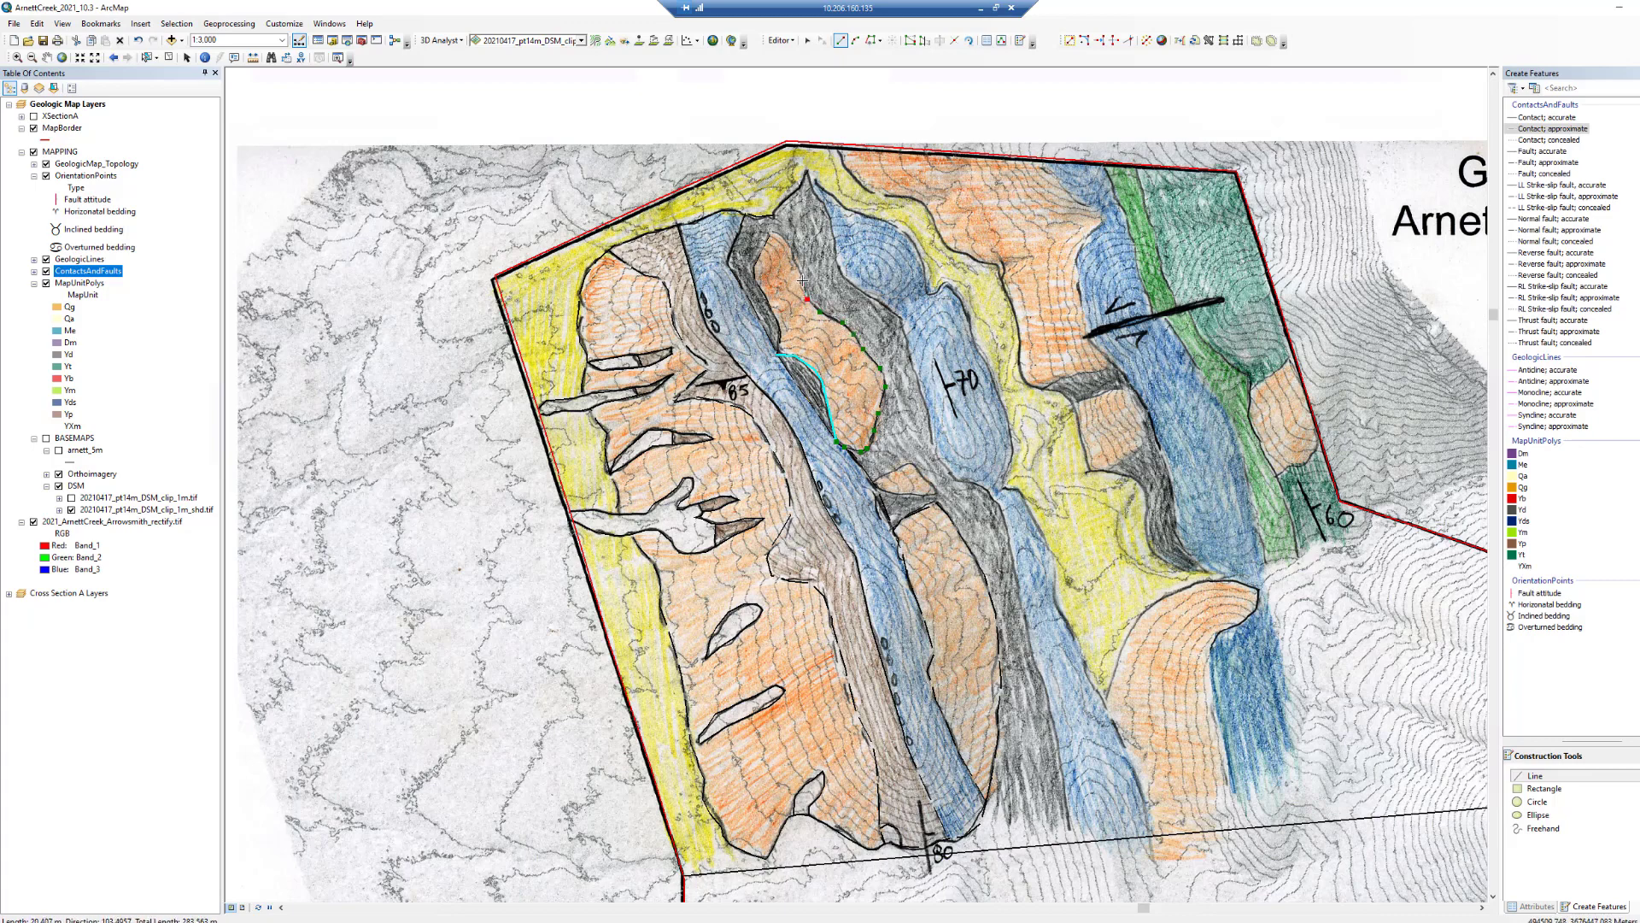
{"action": "left_click", "coordinate": [797, 262]}
{"action": "left_click", "coordinate": [792, 249]}
{"action": "left_click", "coordinate": [781, 237]}
{"action": "double_click", "coordinate": [772, 235]}
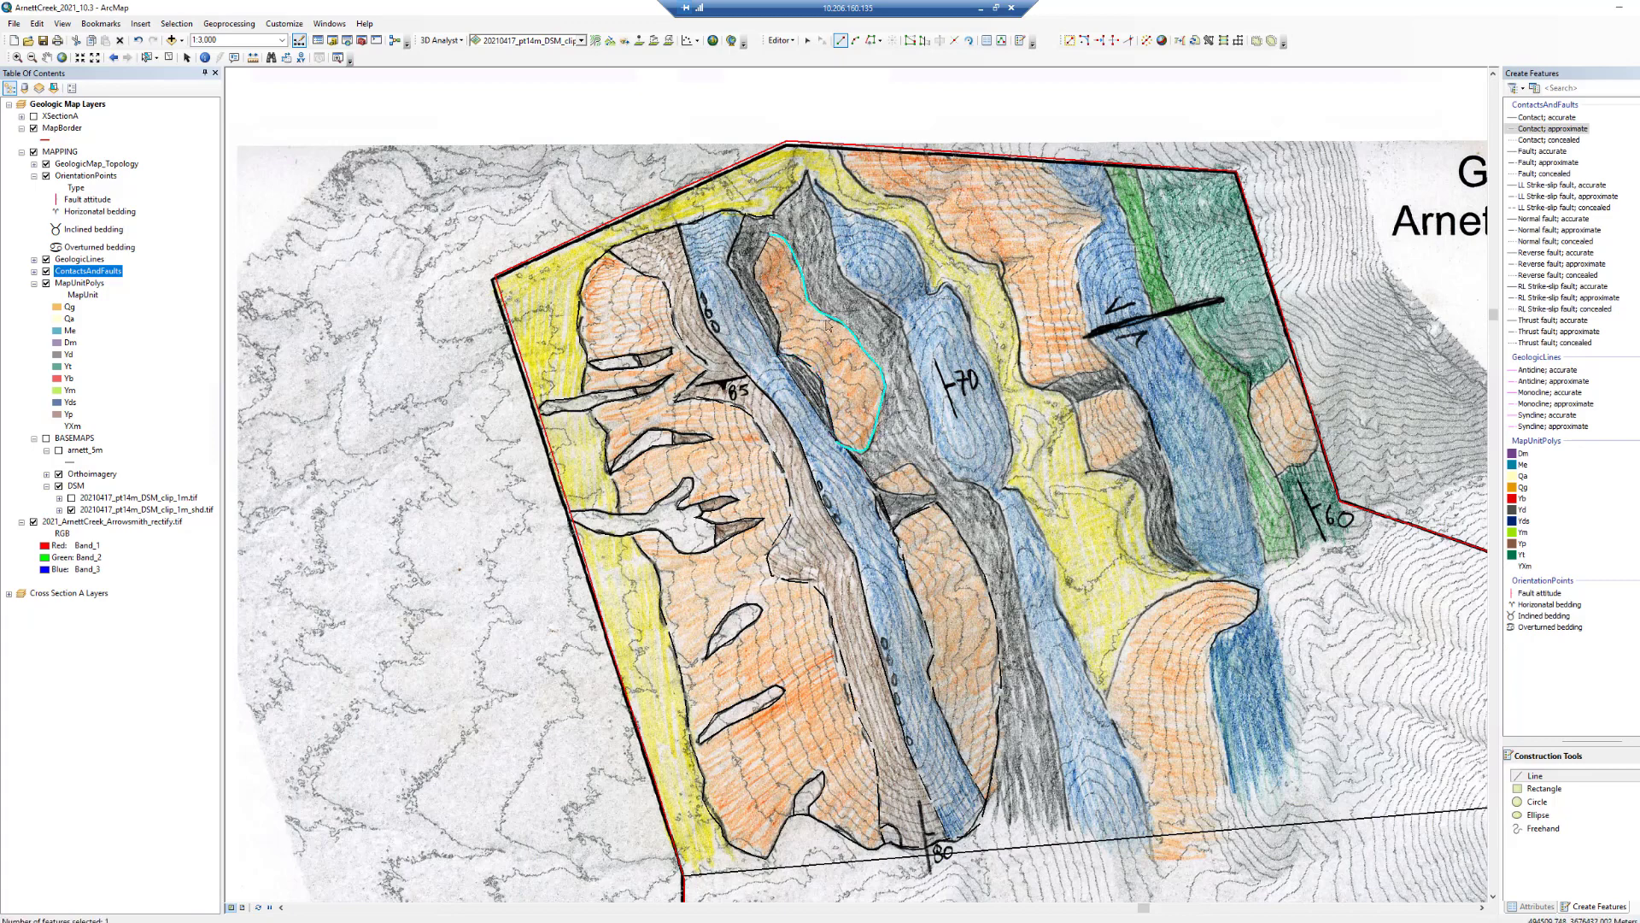
- Outline the small triangular lens just north of the southern orange lens with an approximate contact
{"action": "left_click", "coordinate": [875, 484]}
{"action": "left_click", "coordinate": [890, 471]}
{"action": "left_click", "coordinate": [917, 464]}
{"action": "left_click", "coordinate": [927, 481]}
{"action": "left_click", "coordinate": [912, 493]}
{"action": "left_click", "coordinate": [895, 493]}
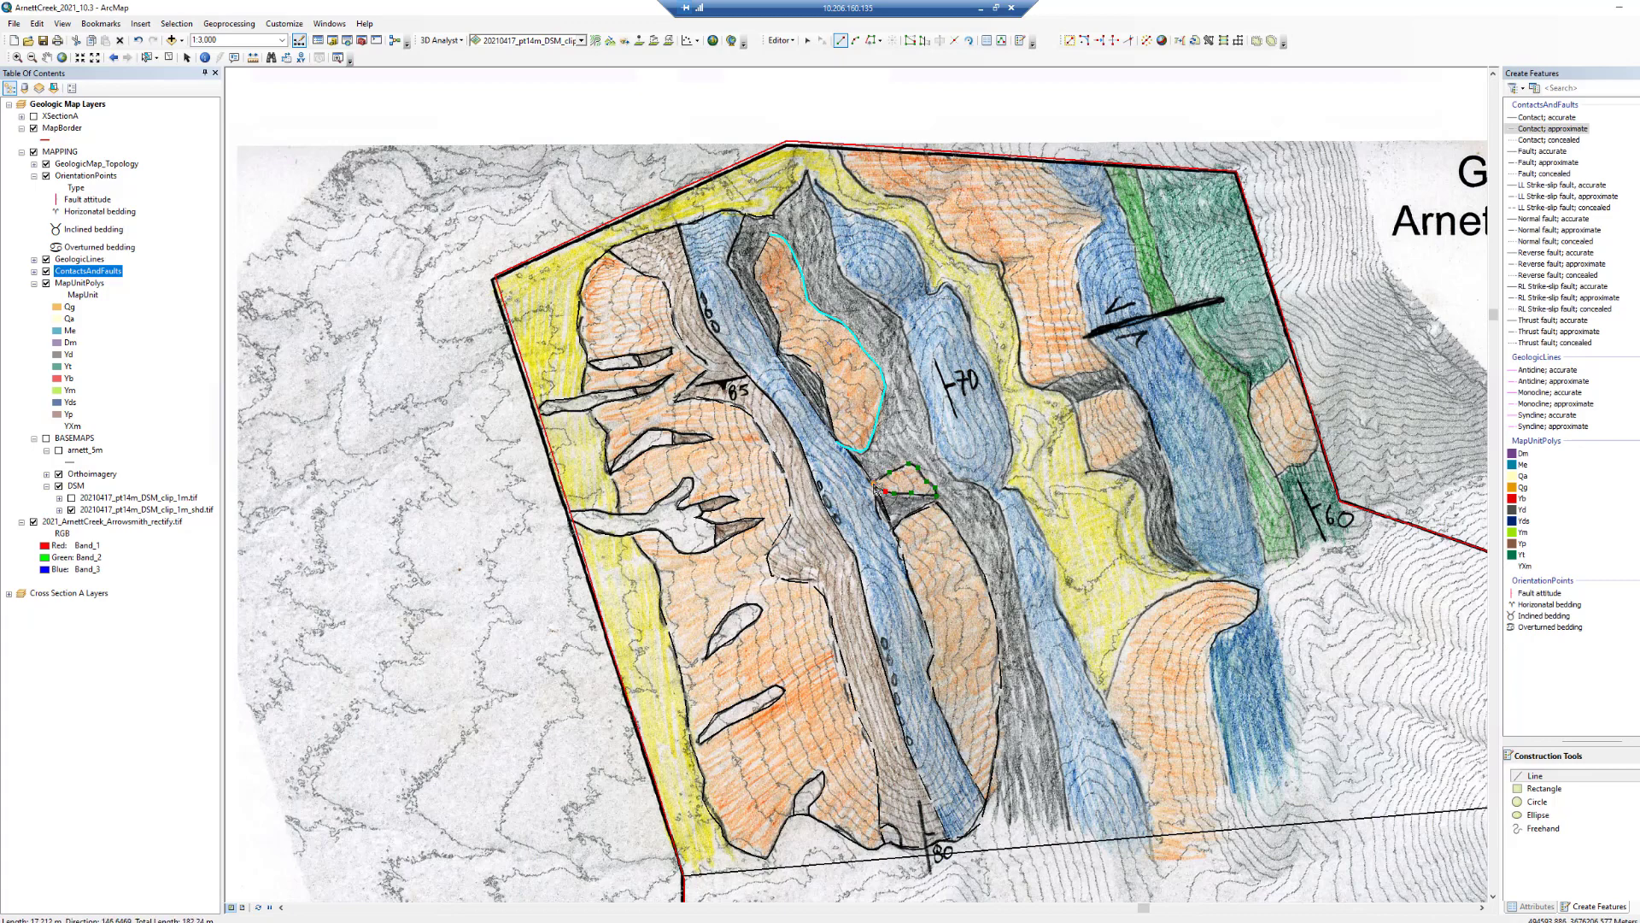
{"action": "double_click", "coordinate": [876, 487]}
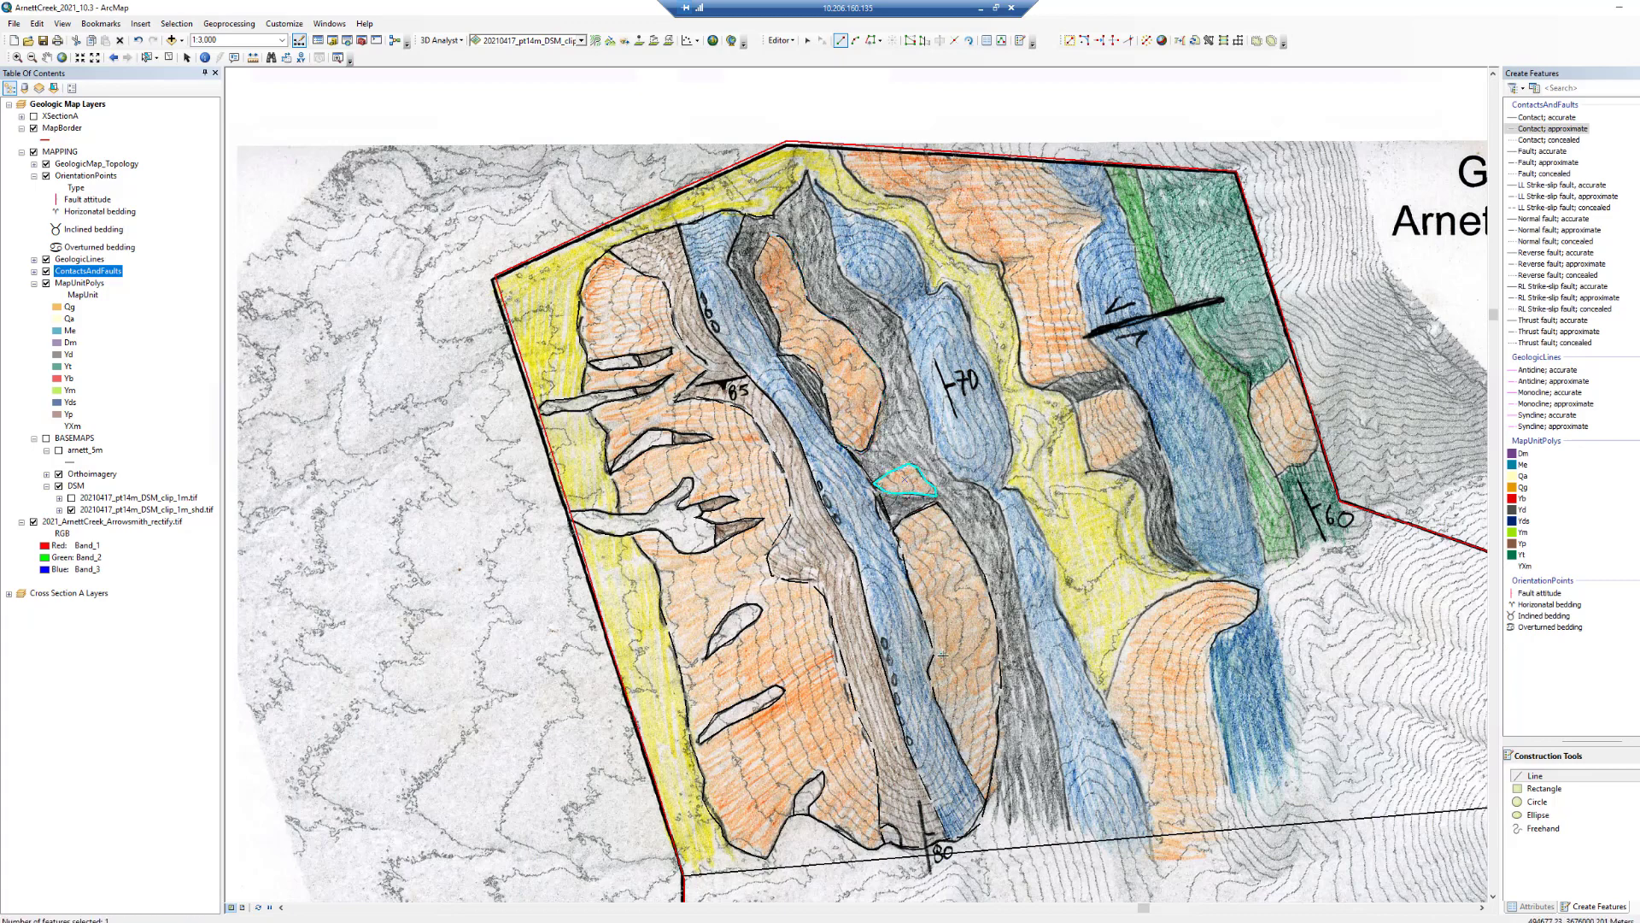